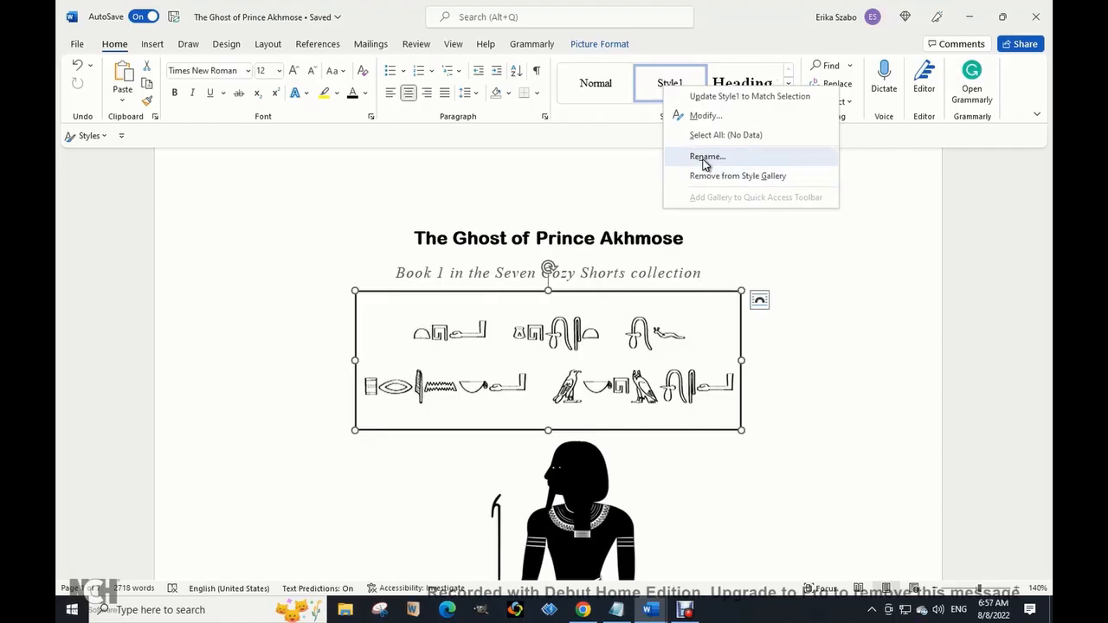
Rename the Style1 style as Pictures
{"action": "left_click", "coordinate": [704, 157]}
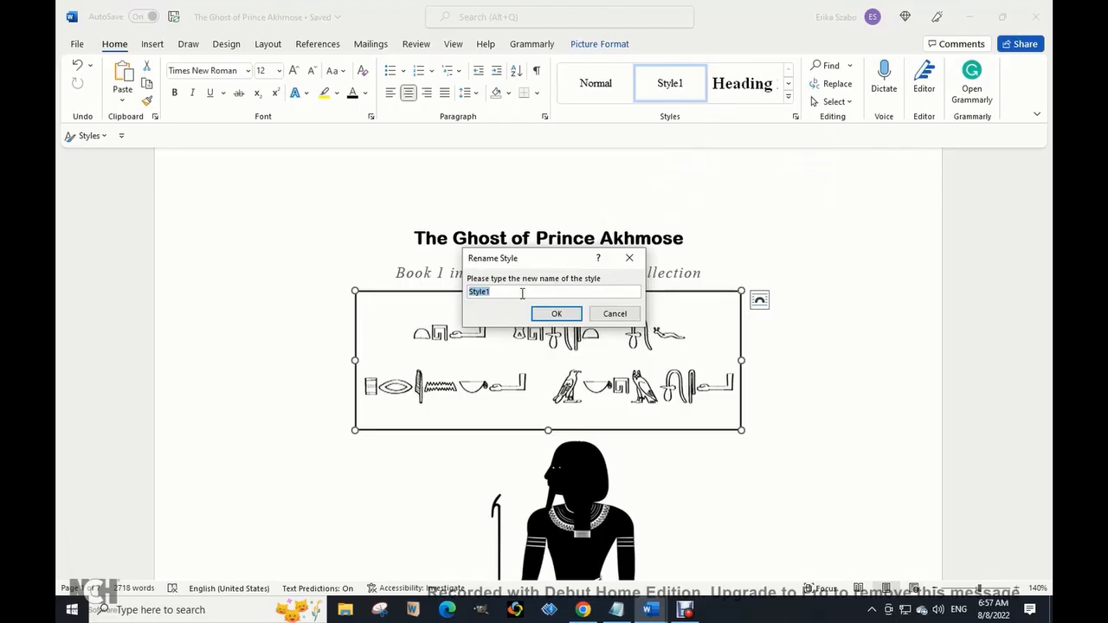
{"action": "type", "text": "Pictures"}
{"action": "left_click", "coordinate": [557, 314]}
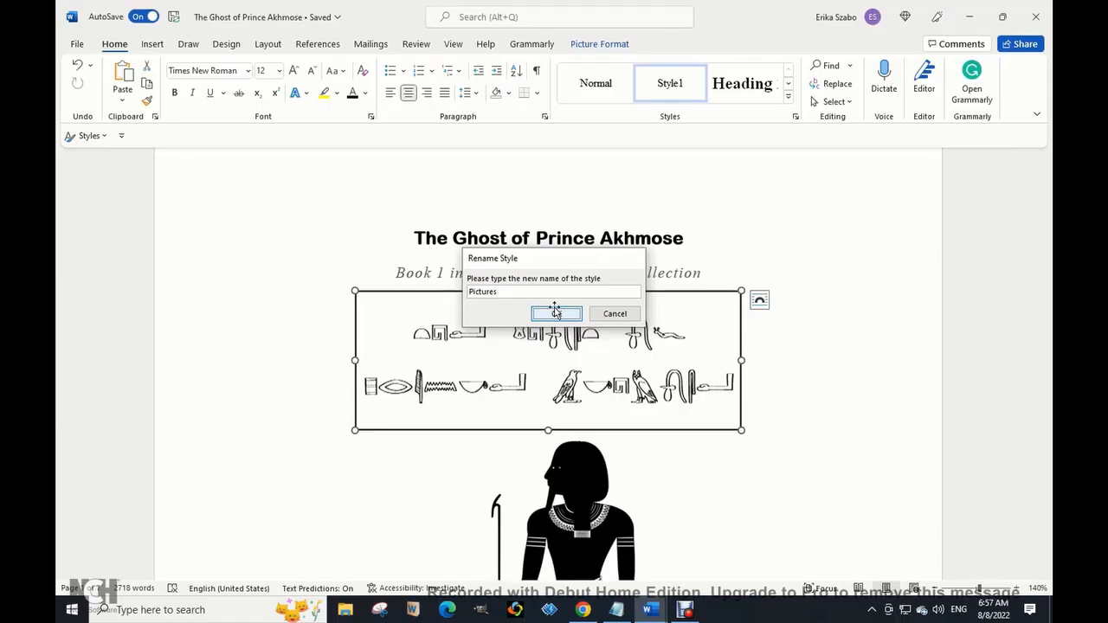
Apply the Pictures style to the standing Egyptian figure image on the title page
{"action": "scroll", "coordinate": [554, 364], "scroll_direction": "down", "scroll_amount": 6}
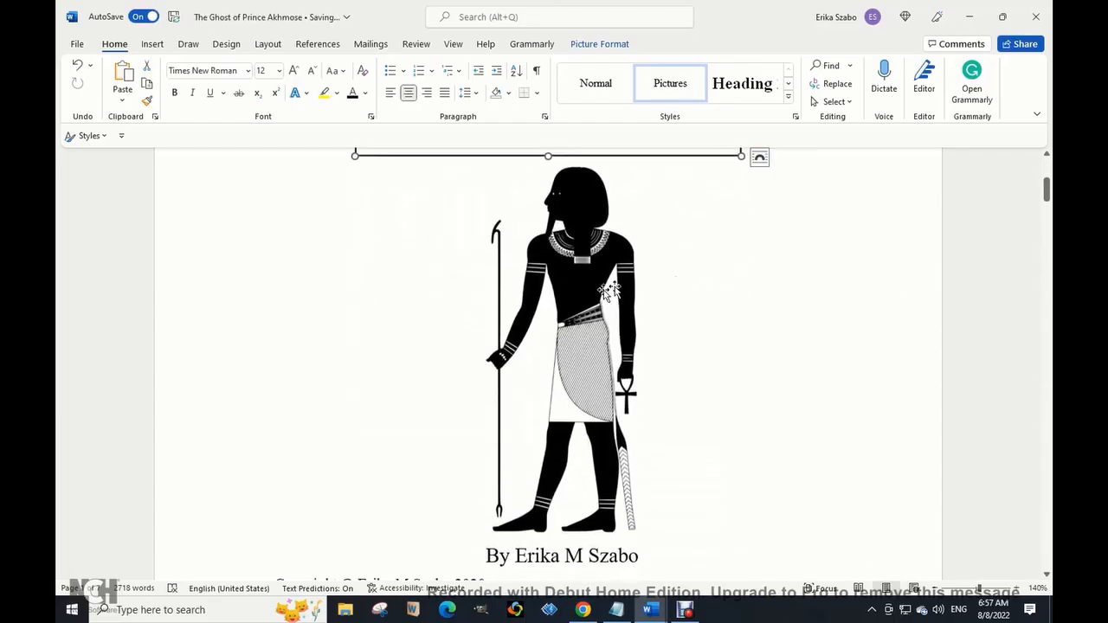
{"action": "left_click", "coordinate": [592, 293]}
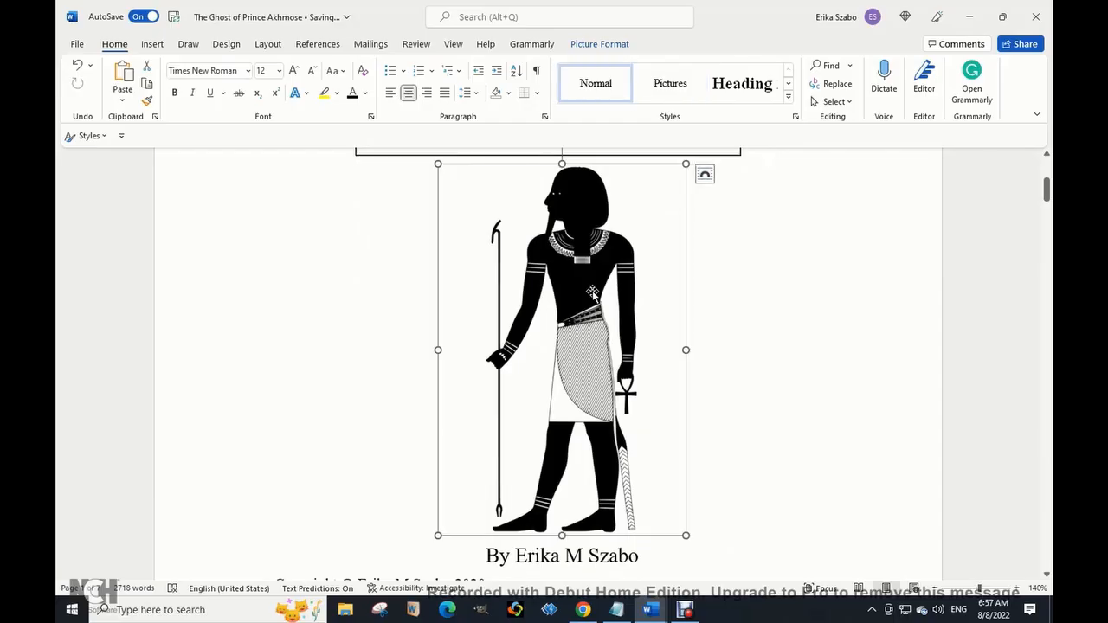
{"action": "left_click", "coordinate": [680, 87]}
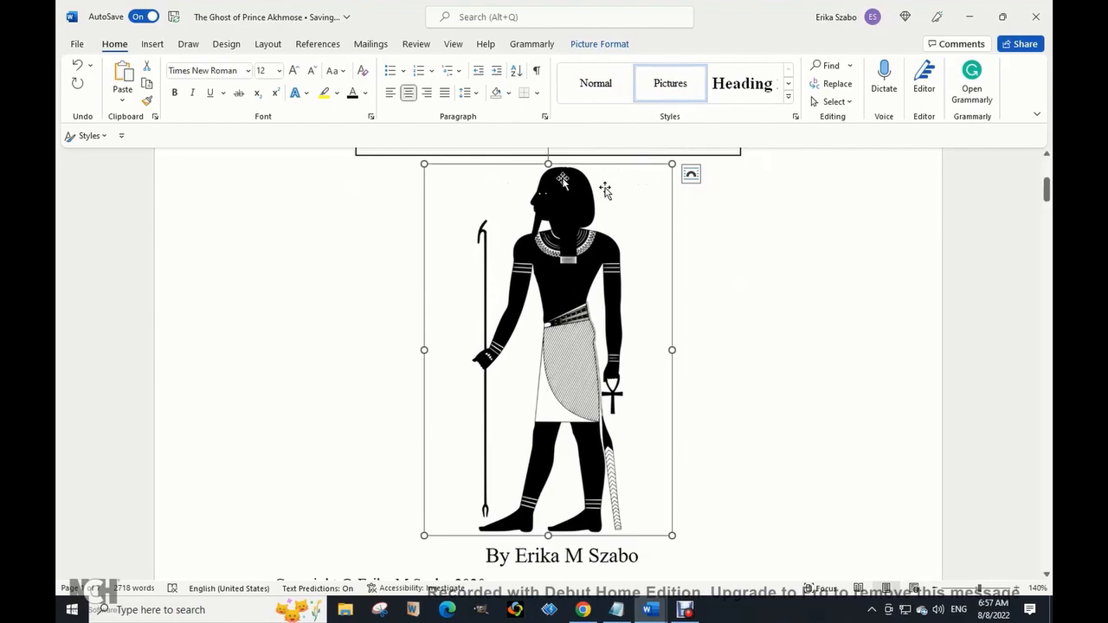
{"action": "left_click", "coordinate": [847, 362]}
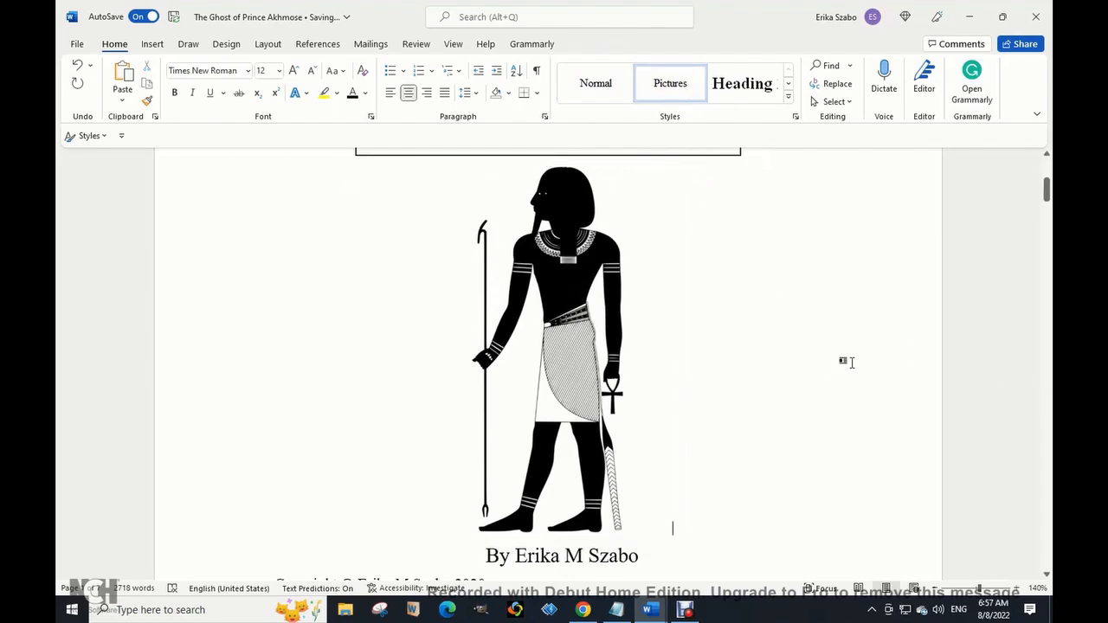
Start a new paragraph style from the author byline below the figure, with a font size of 14
{"action": "scroll", "coordinate": [847, 362], "scroll_direction": "down", "scroll_amount": 2}
{"action": "scroll", "coordinate": [848, 362], "scroll_direction": "down", "scroll_amount": 2}
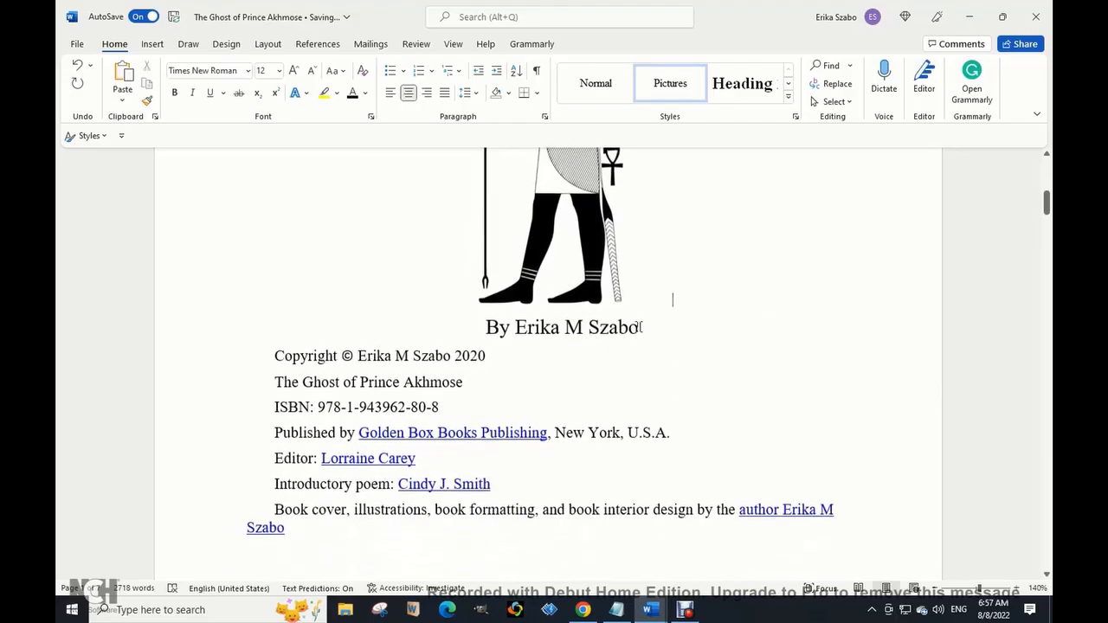
{"action": "left_click_drag", "start_coordinate": [641, 328], "coordinate": [485, 327]}
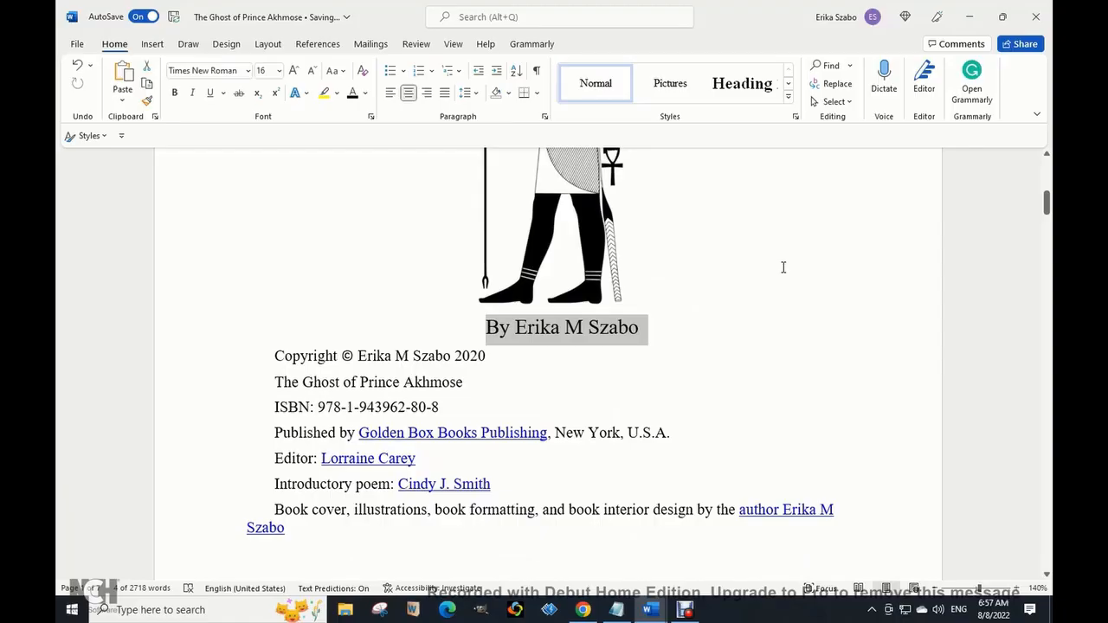
{"action": "left_click", "coordinate": [796, 117]}
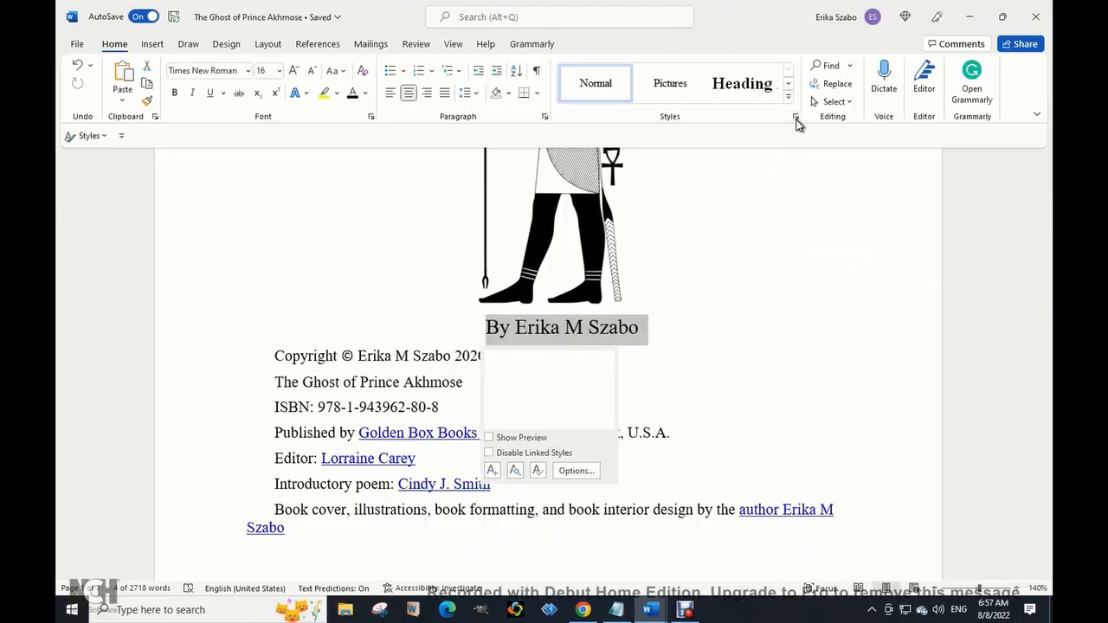
{"action": "left_click", "coordinate": [490, 472]}
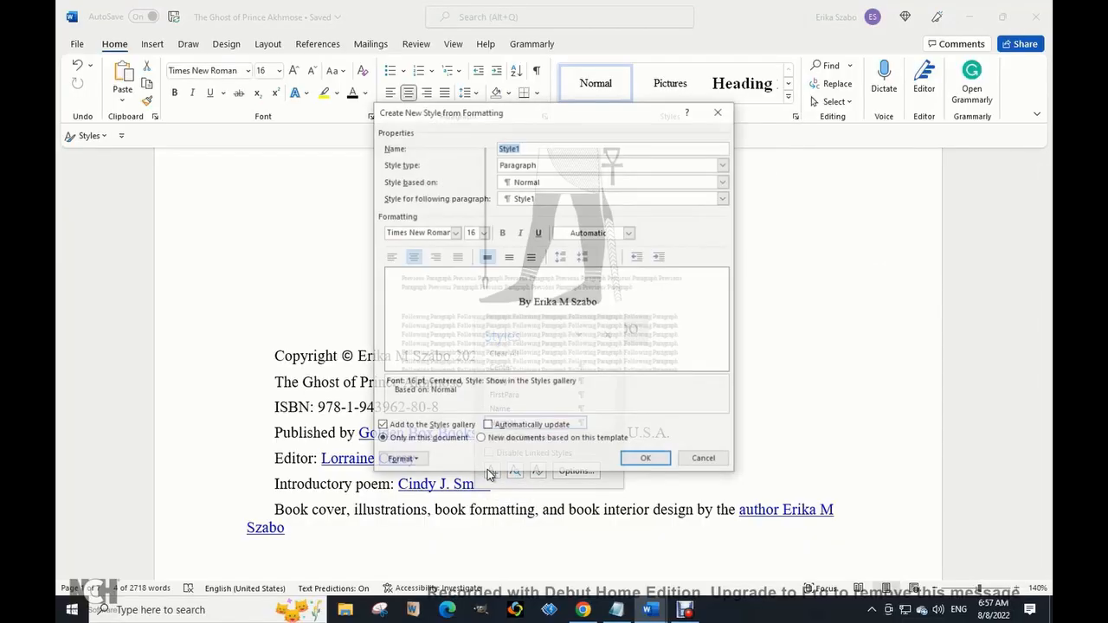
{"action": "left_click", "coordinate": [483, 234]}
{"action": "left_click", "coordinate": [472, 294]}
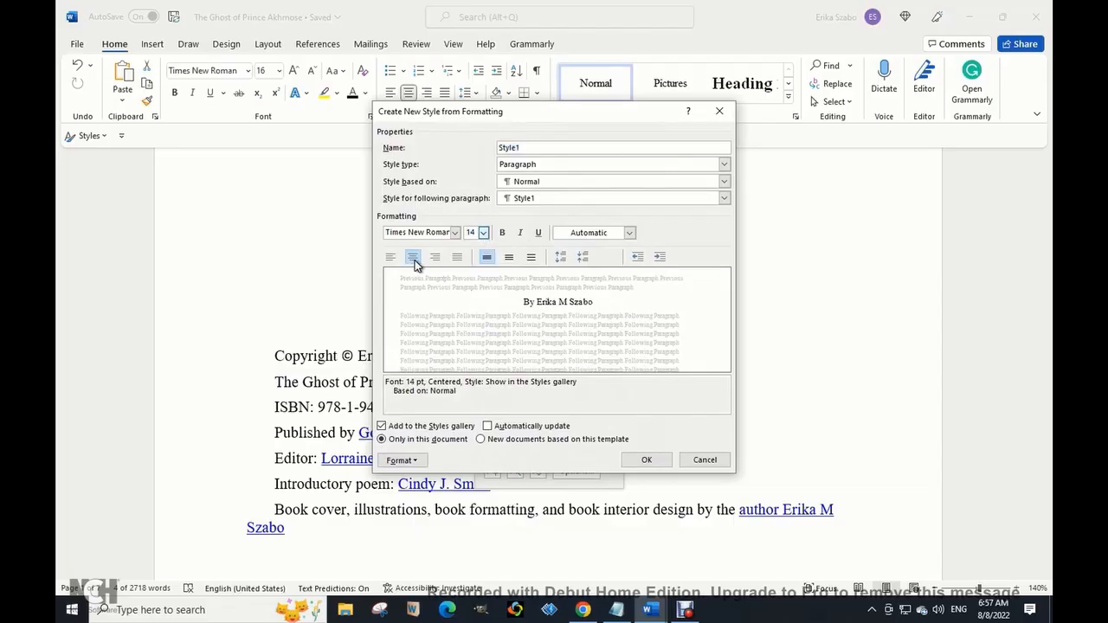
Set the new style's first-line indent to 0.01 and save the style
{"action": "left_click", "coordinate": [417, 461]}
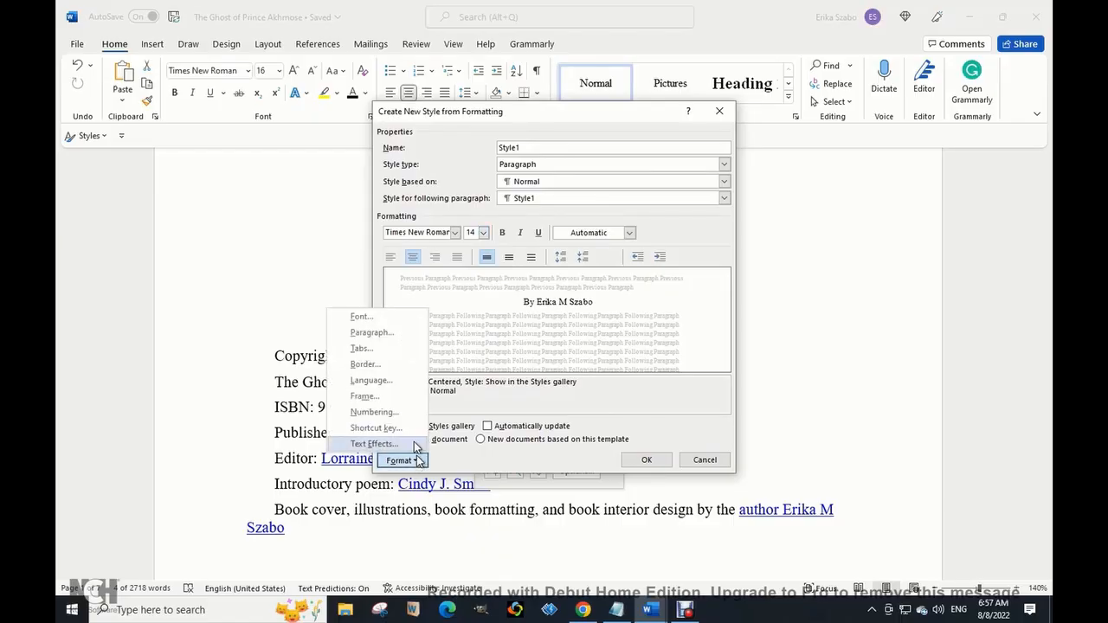
{"action": "left_click", "coordinate": [378, 338]}
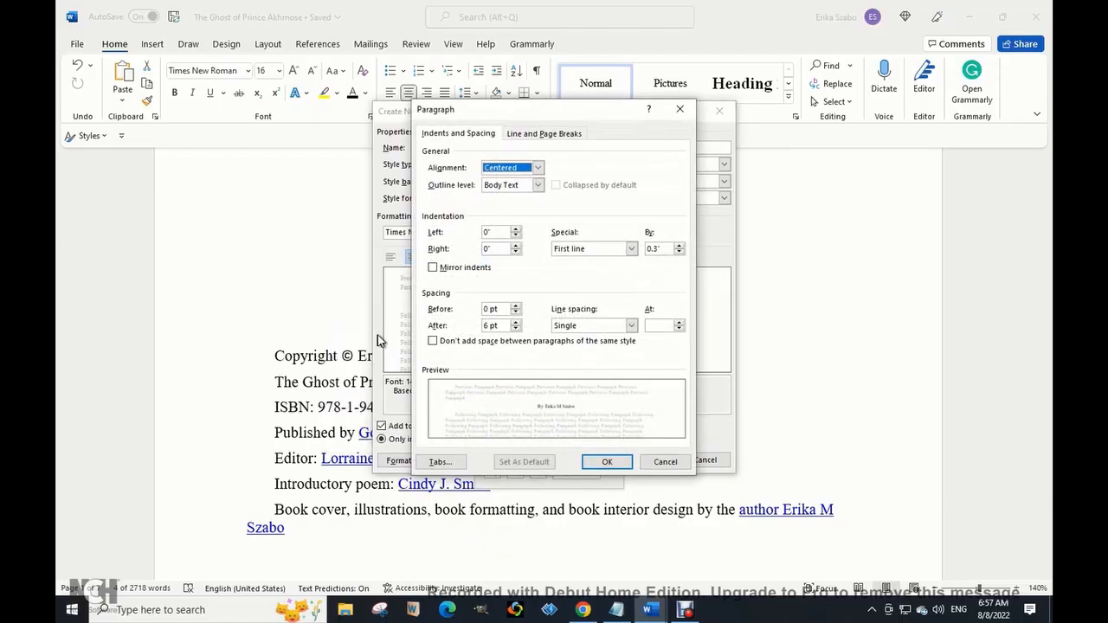
{"action": "left_click", "coordinate": [660, 248]}
{"action": "key", "text": "BackSpace"}
{"action": "key", "text": "BackSpace"}
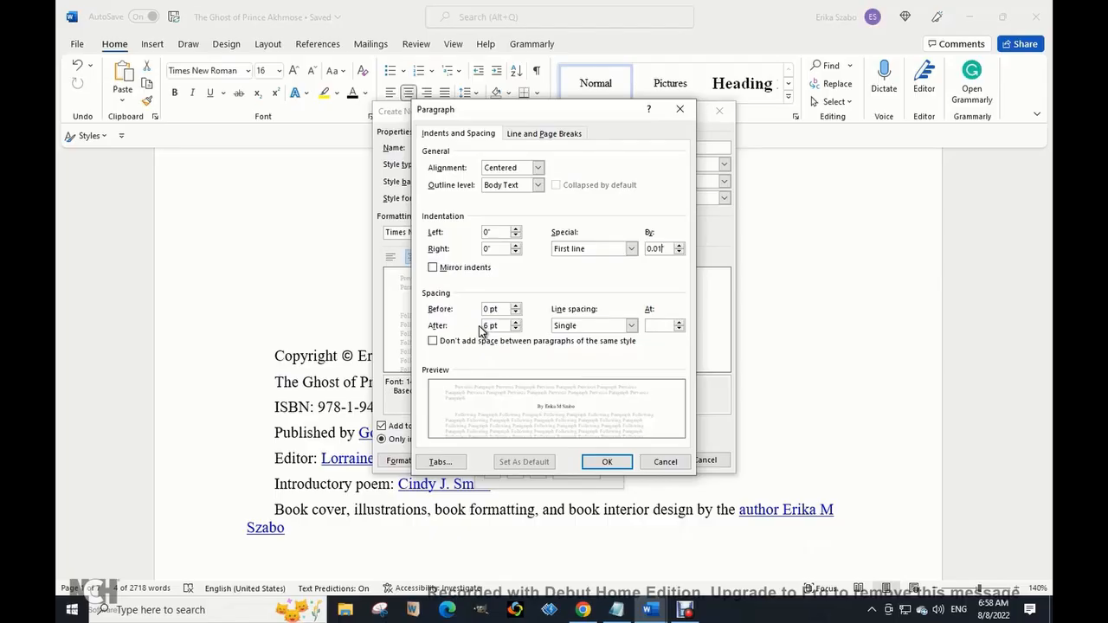
{"action": "left_click", "coordinate": [605, 463]}
{"action": "left_click", "coordinate": [641, 460]}
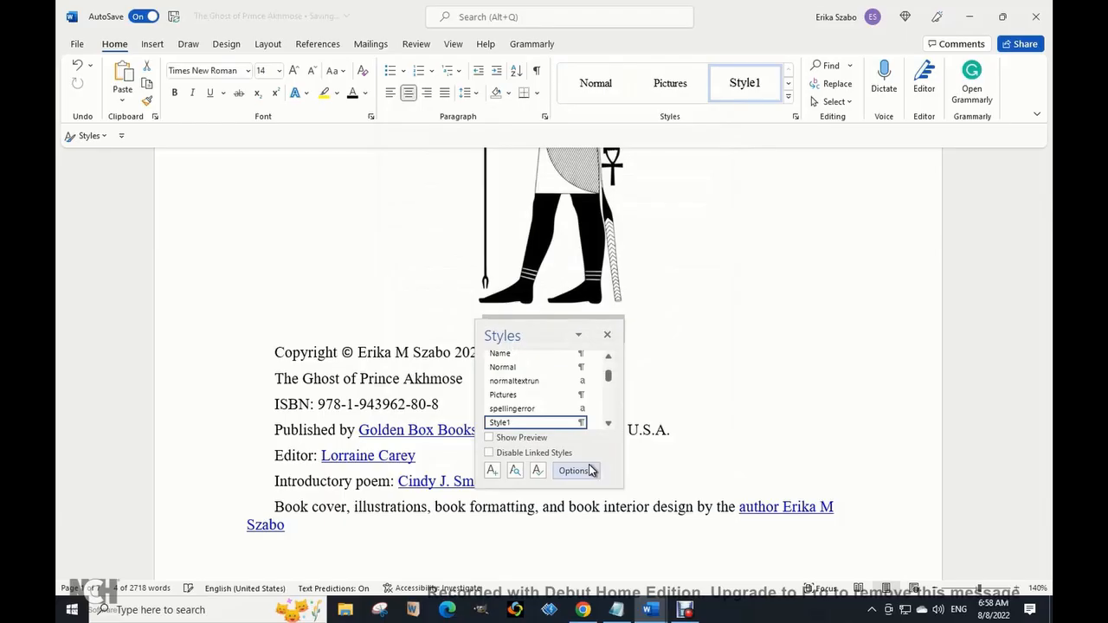
{"action": "left_click", "coordinate": [608, 334]}
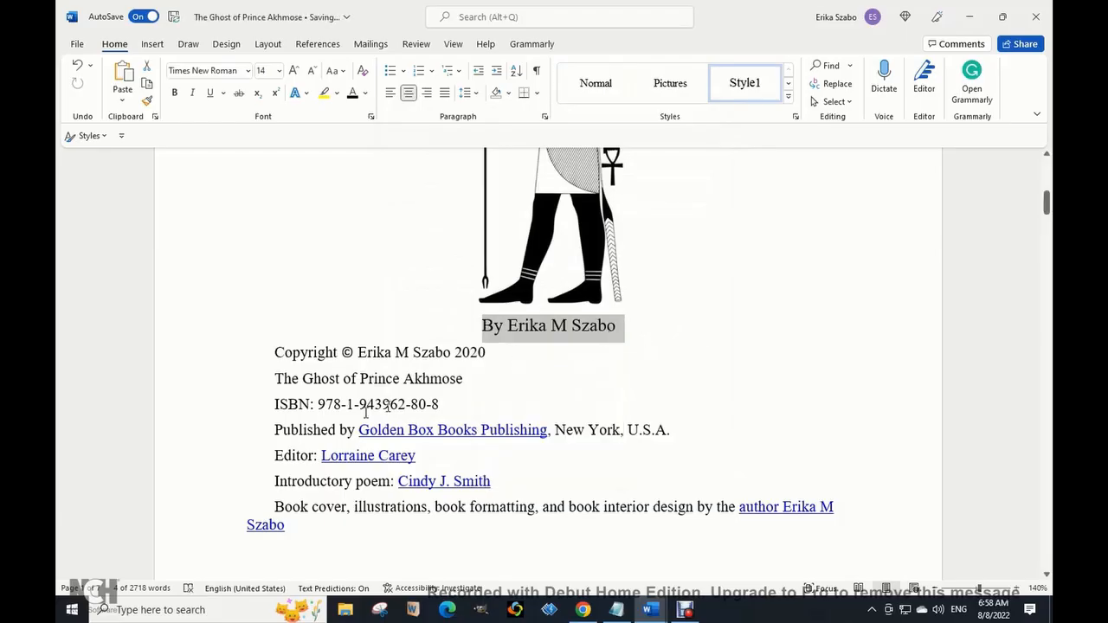
Rename the byline's new Style1 style as Centertext
{"action": "right_click", "coordinate": [729, 84]}
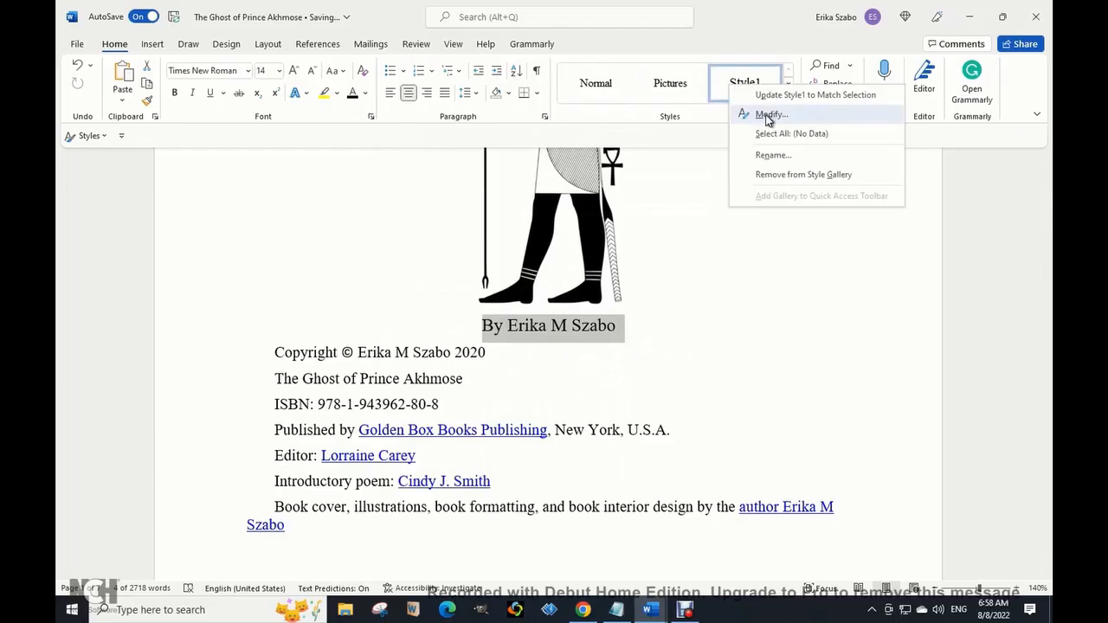
{"action": "left_click", "coordinate": [768, 115]}
{"action": "left_click", "coordinate": [720, 113]}
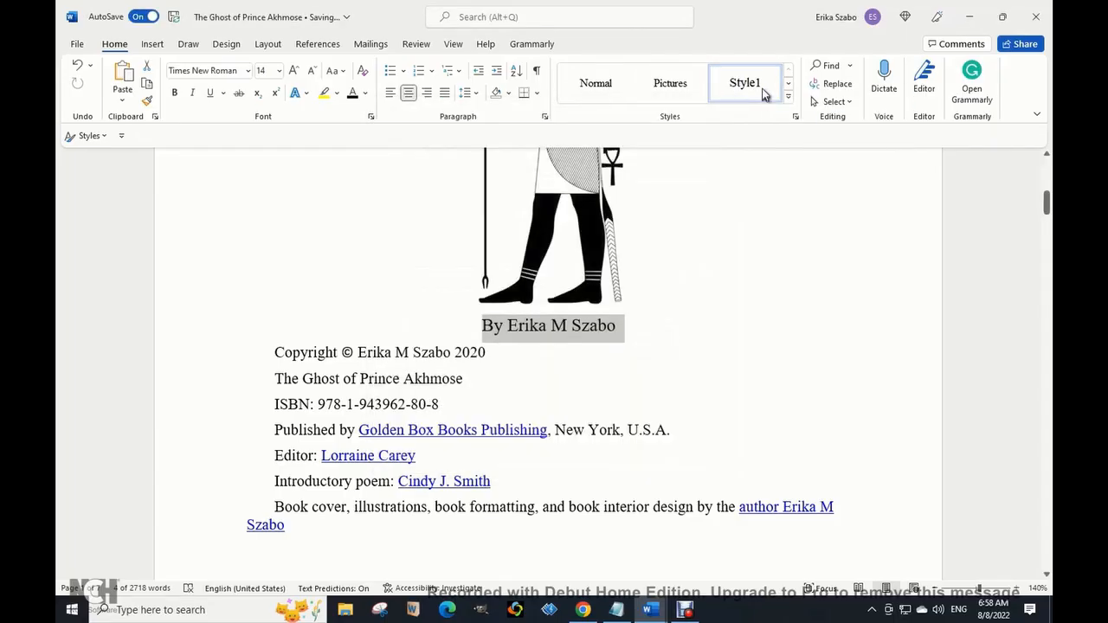
{"action": "right_click", "coordinate": [735, 83]}
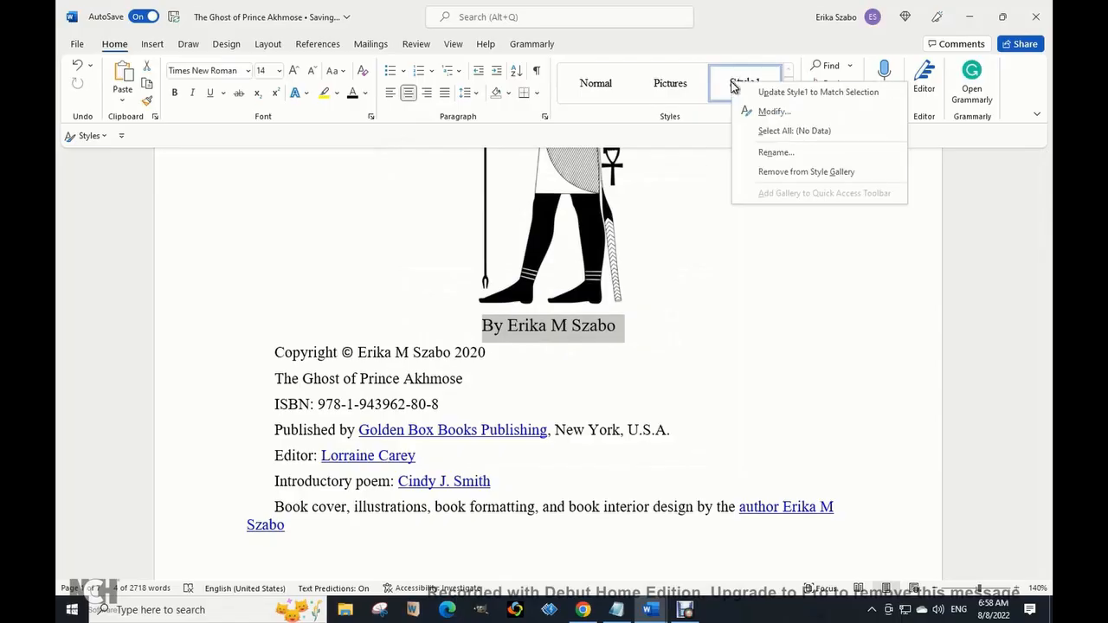
{"action": "left_click", "coordinate": [774, 152]}
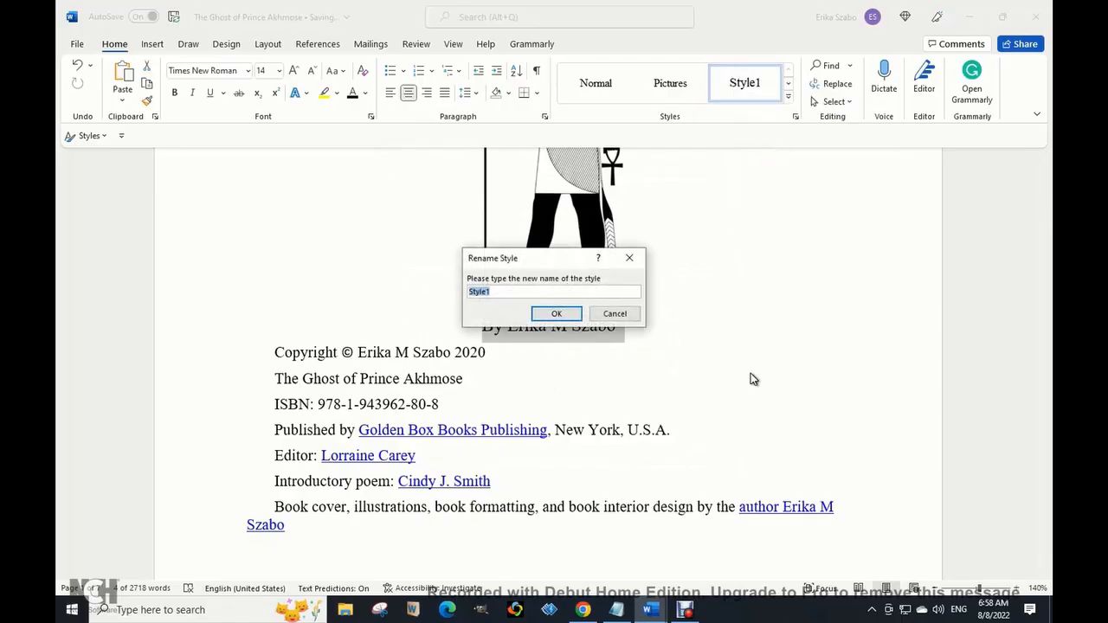
{"action": "type", "text": "Centertext"}
{"action": "left_click", "coordinate": [557, 314]}
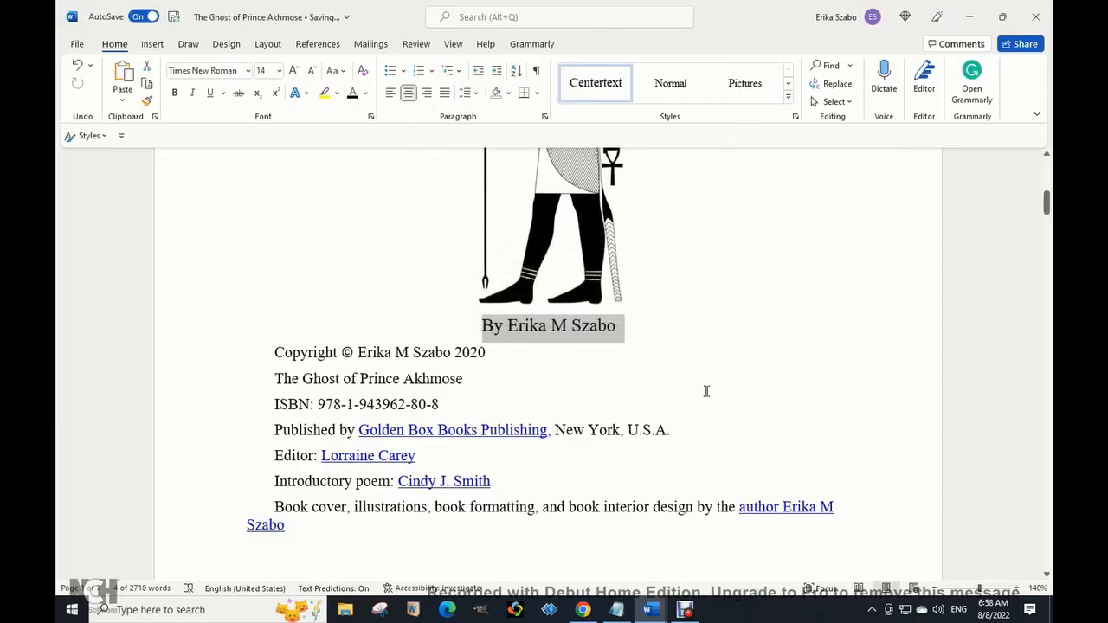
{"action": "left_click", "coordinate": [677, 347]}
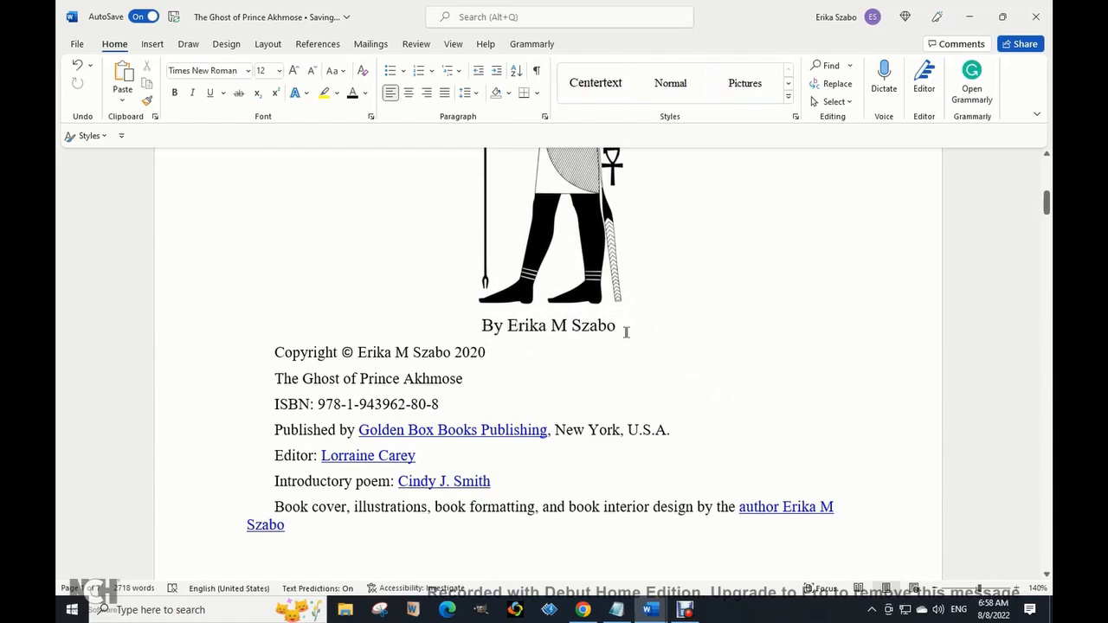
Add a new paragraph after the author byline and insert a page break before the copyright text
{"action": "left_click", "coordinate": [621, 333]}
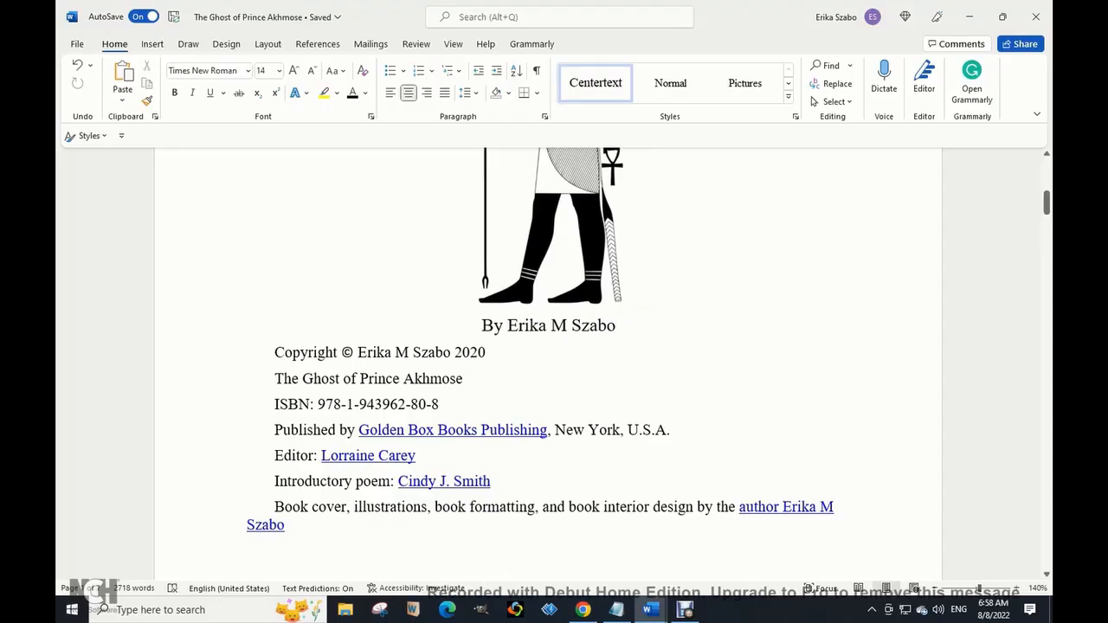
{"action": "key", "text": "Return"}
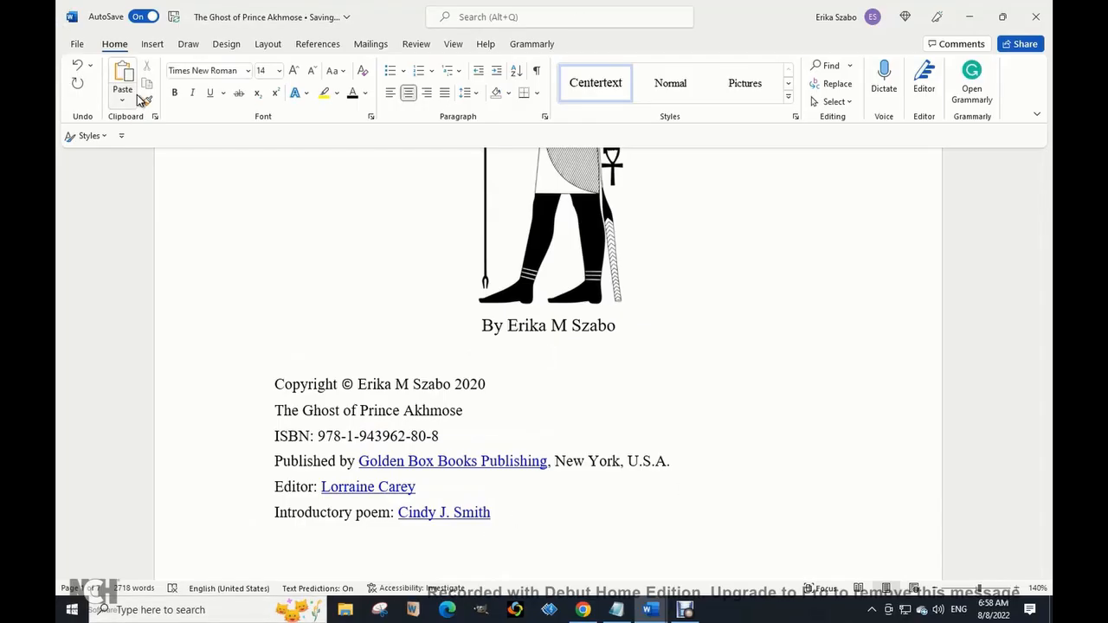
{"action": "left_click", "coordinate": [154, 45]}
{"action": "left_click", "coordinate": [124, 104]}
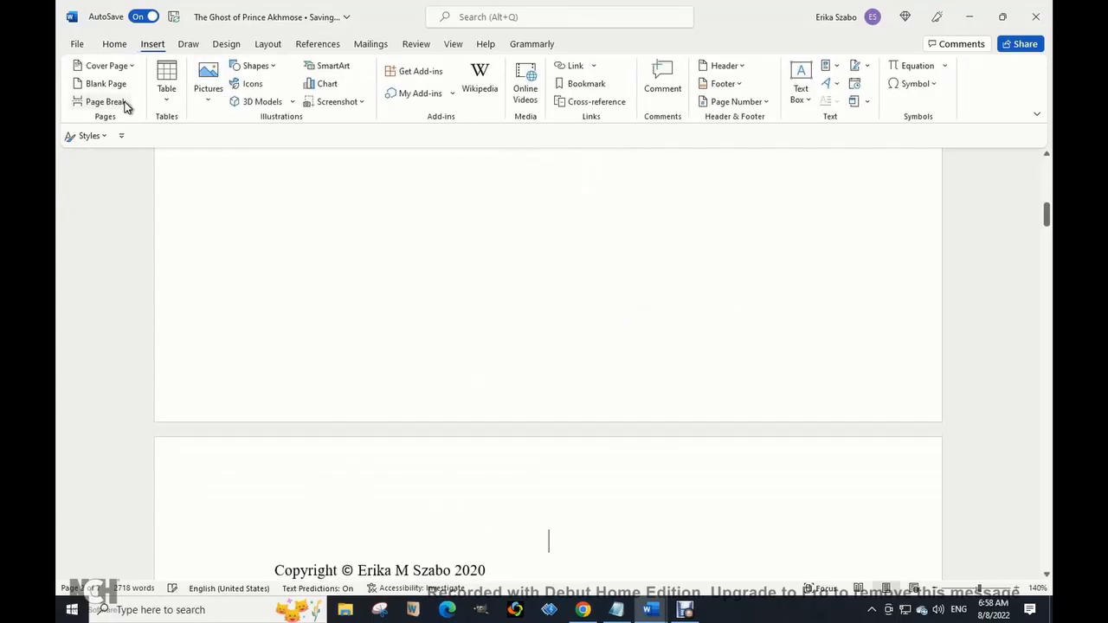
{"action": "scroll", "coordinate": [665, 456], "scroll_direction": "up", "scroll_amount": 1}
{"action": "scroll", "coordinate": [665, 455], "scroll_direction": "up", "scroll_amount": 2}
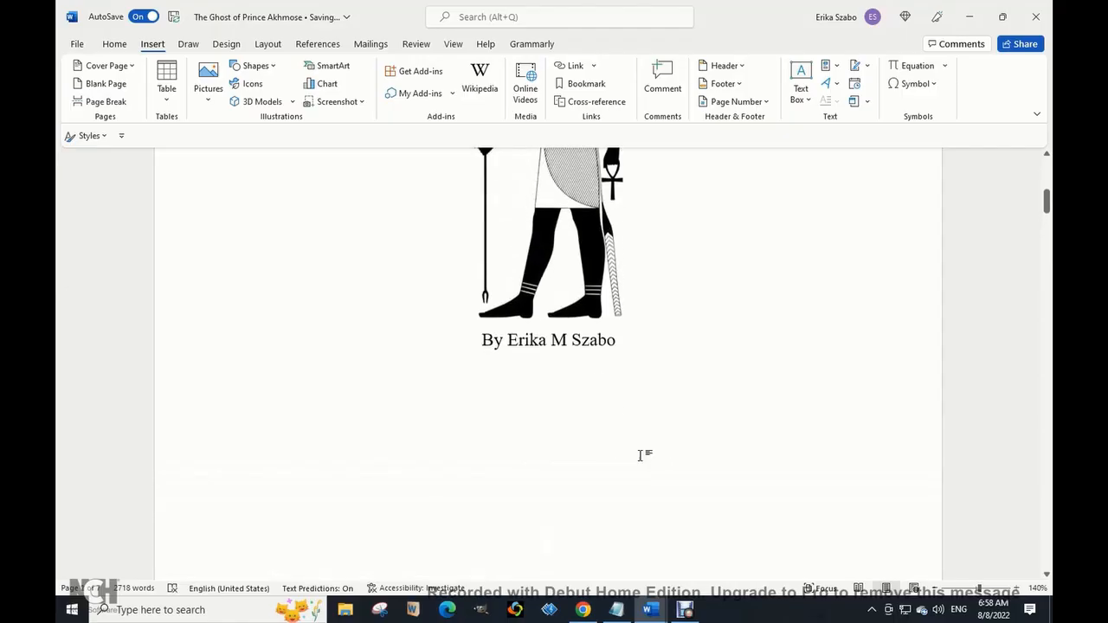
Show the formatting marks and cut the empty paragraph above the copyright text
{"action": "left_click", "coordinate": [116, 45]}
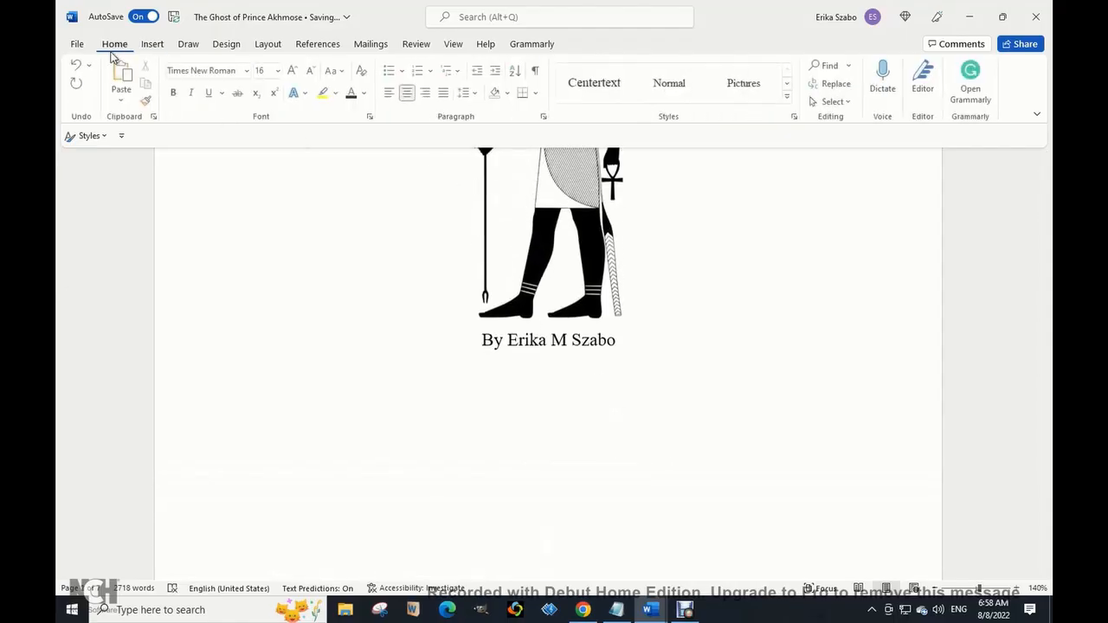
{"action": "left_click", "coordinate": [537, 73]}
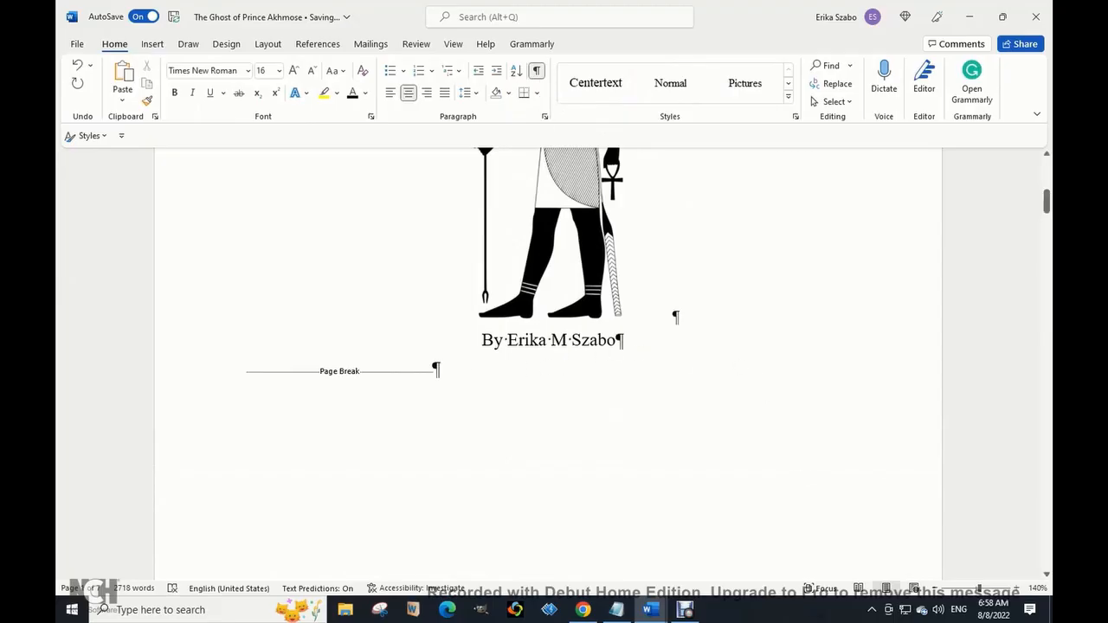
{"action": "scroll", "coordinate": [423, 460], "scroll_direction": "up", "scroll_amount": 7}
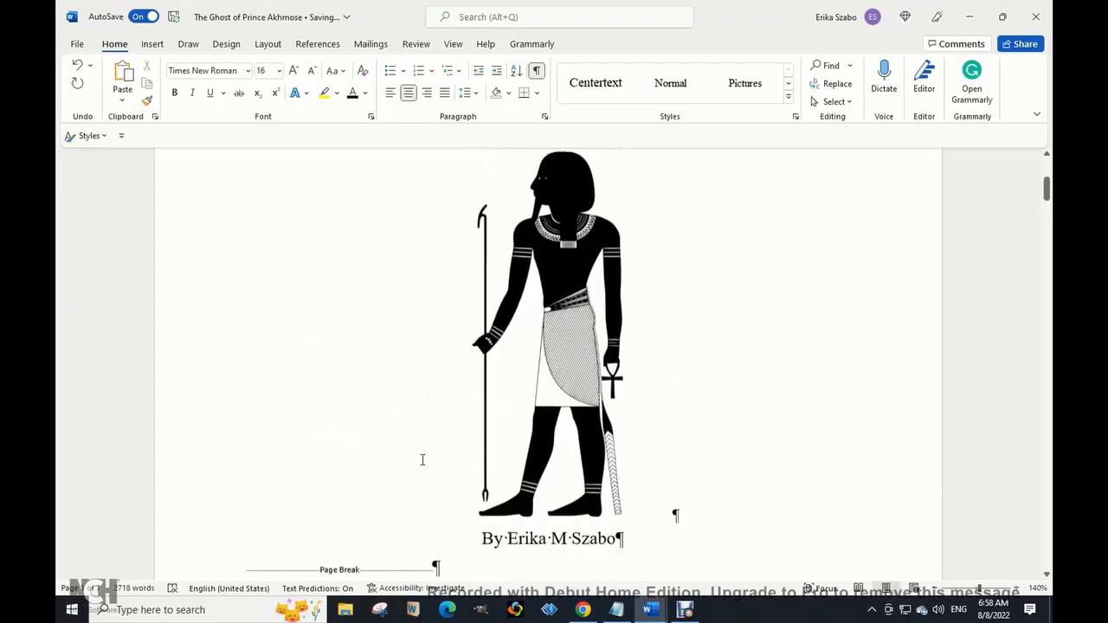
{"action": "scroll", "coordinate": [422, 460], "scroll_direction": "down", "scroll_amount": 10}
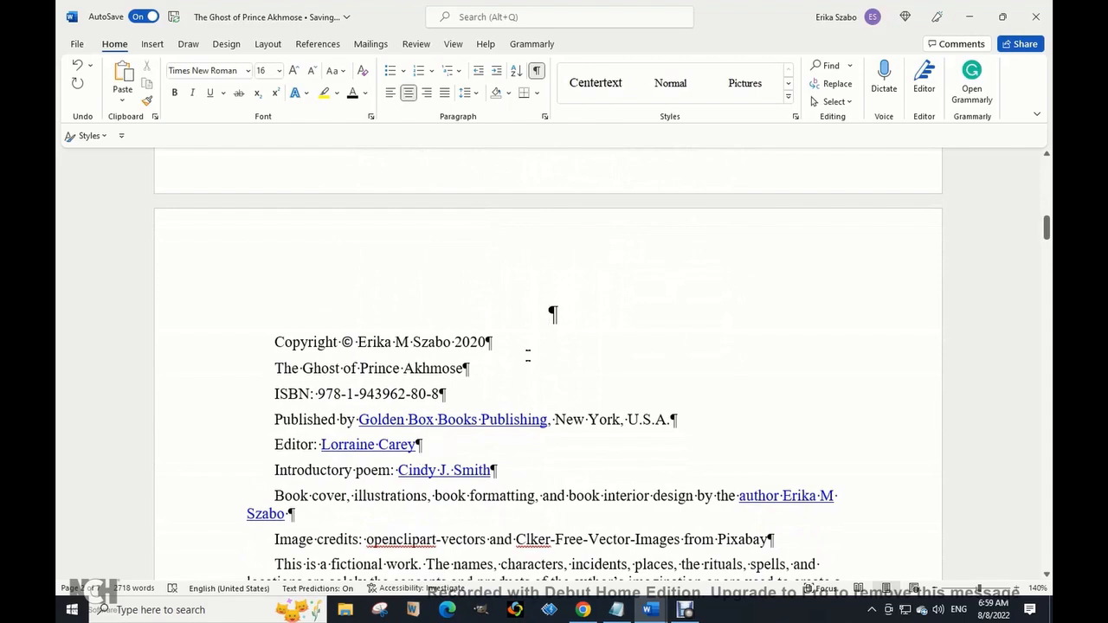
{"action": "left_click_drag", "start_coordinate": [551, 314], "coordinate": [558, 313]}
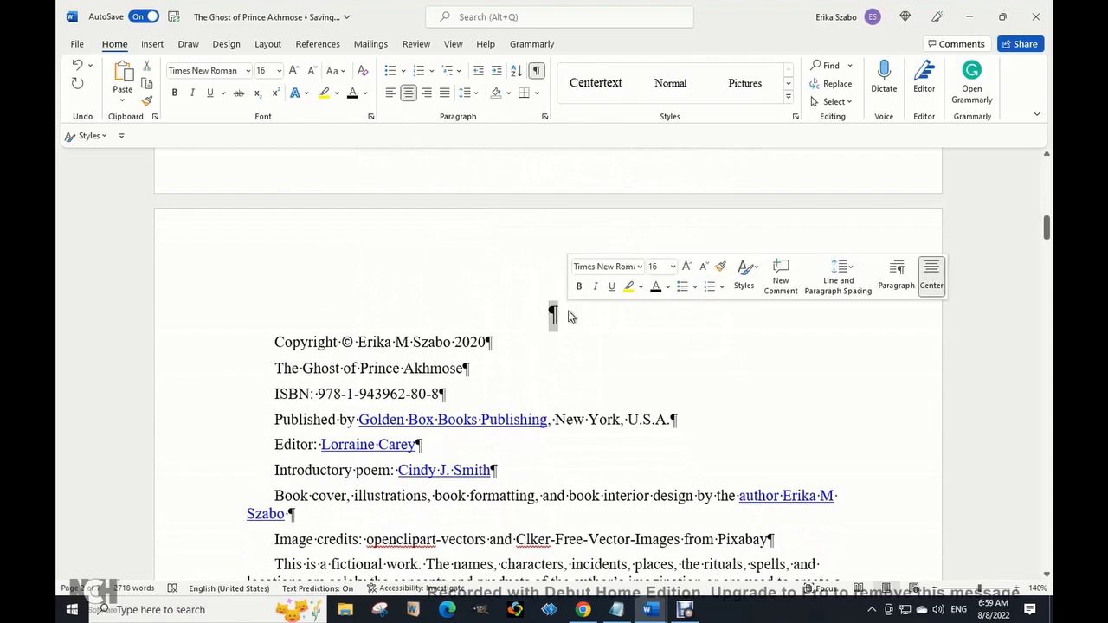
{"action": "left_click", "coordinate": [146, 69]}
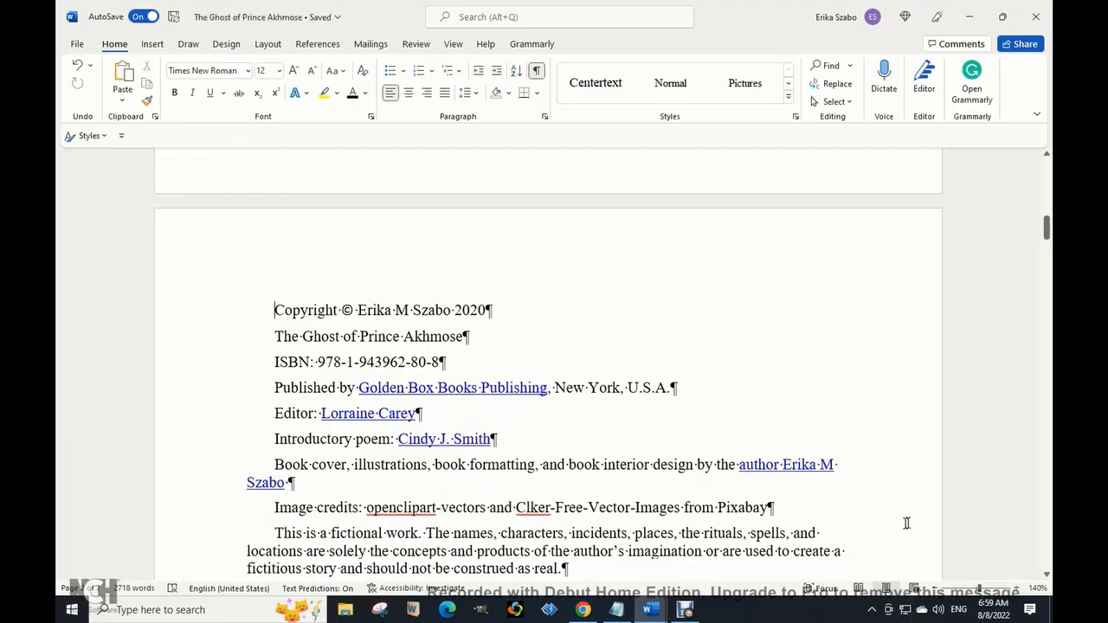
Create a new paragraph style from the copyright page text, from the copyright line to the rights notice, with justified alignment
{"action": "scroll", "coordinate": [548, 363], "scroll_direction": "down", "scroll_amount": 3}
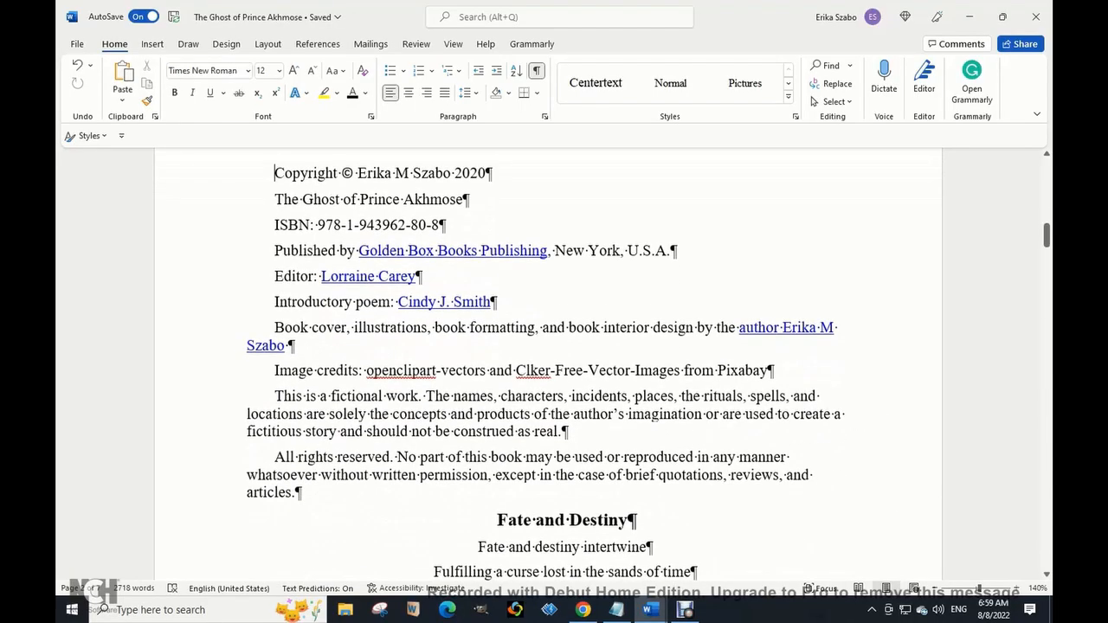
{"action": "left_click_drag", "start_coordinate": [302, 492], "coordinate": [247, 153]}
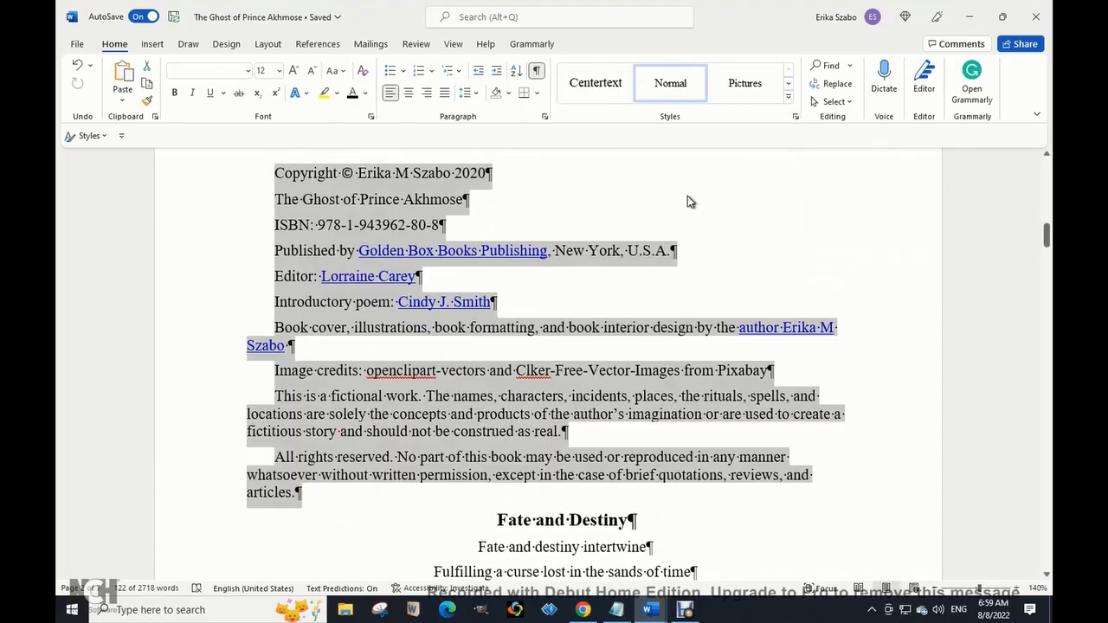
{"action": "left_click", "coordinate": [796, 118]}
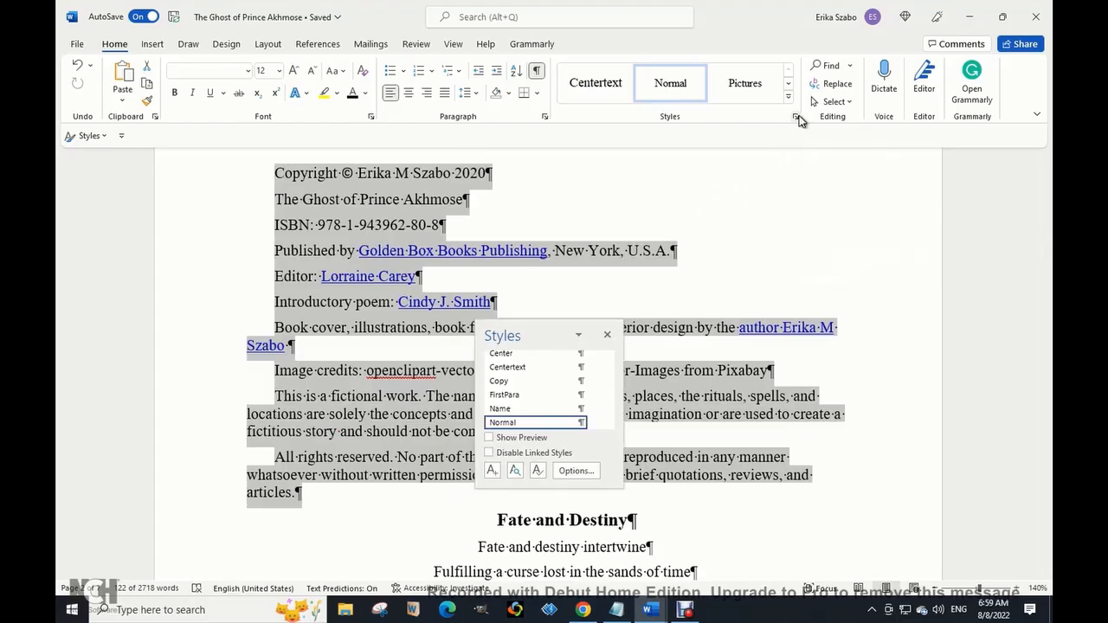
{"action": "left_click", "coordinate": [491, 469]}
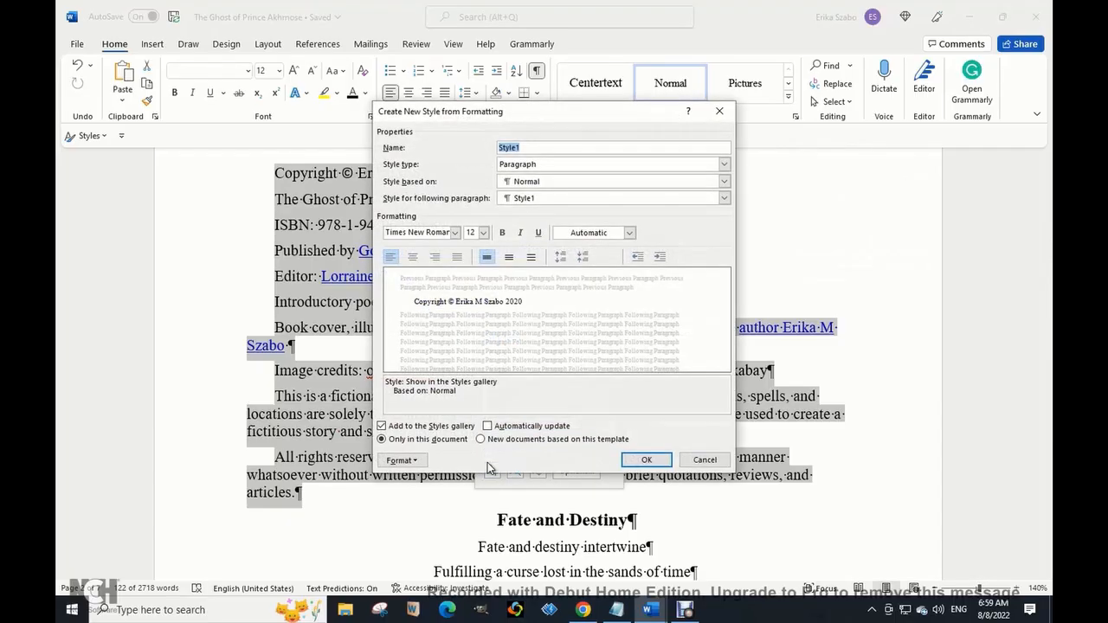
{"action": "left_click", "coordinate": [457, 257]}
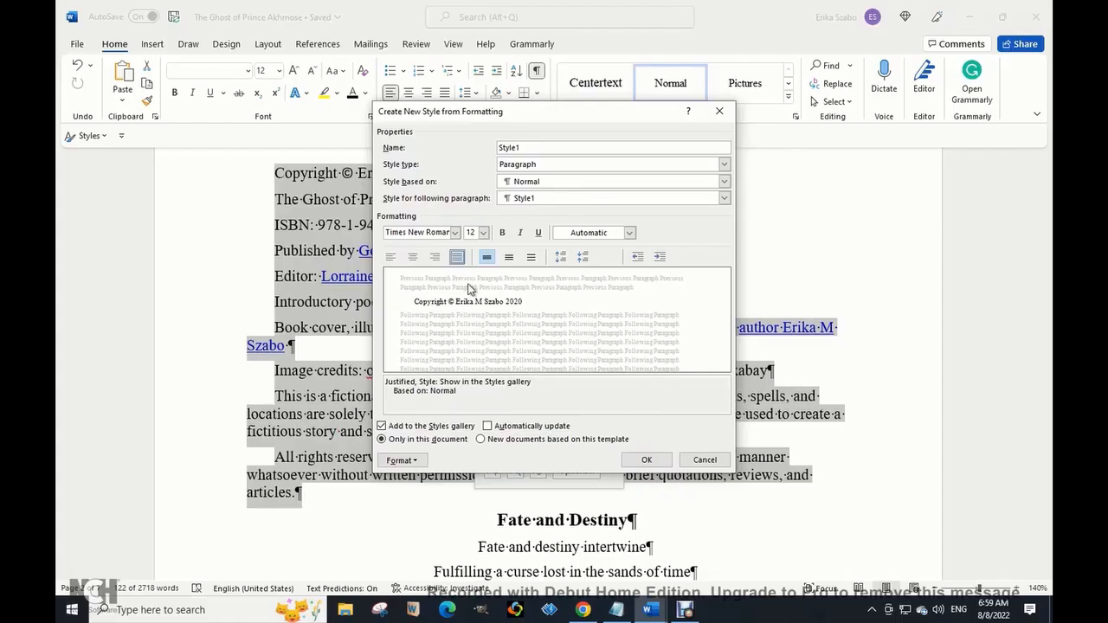
Set the new style's special indent to none and its spacing after to 0 pt, and save the style
{"action": "left_click", "coordinate": [409, 463]}
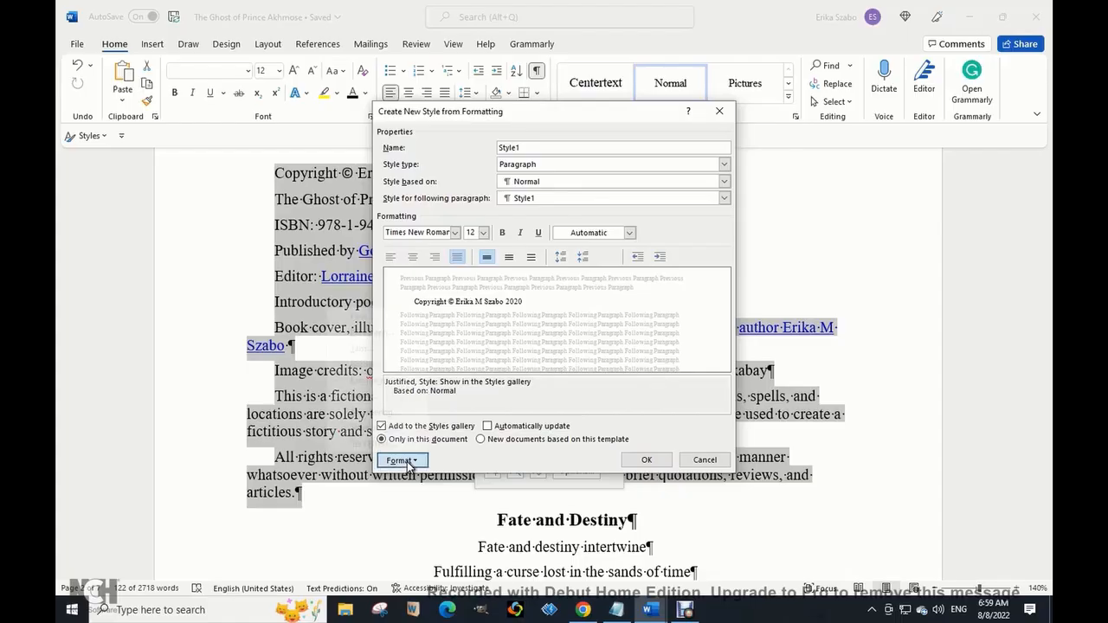
{"action": "left_click", "coordinate": [377, 335]}
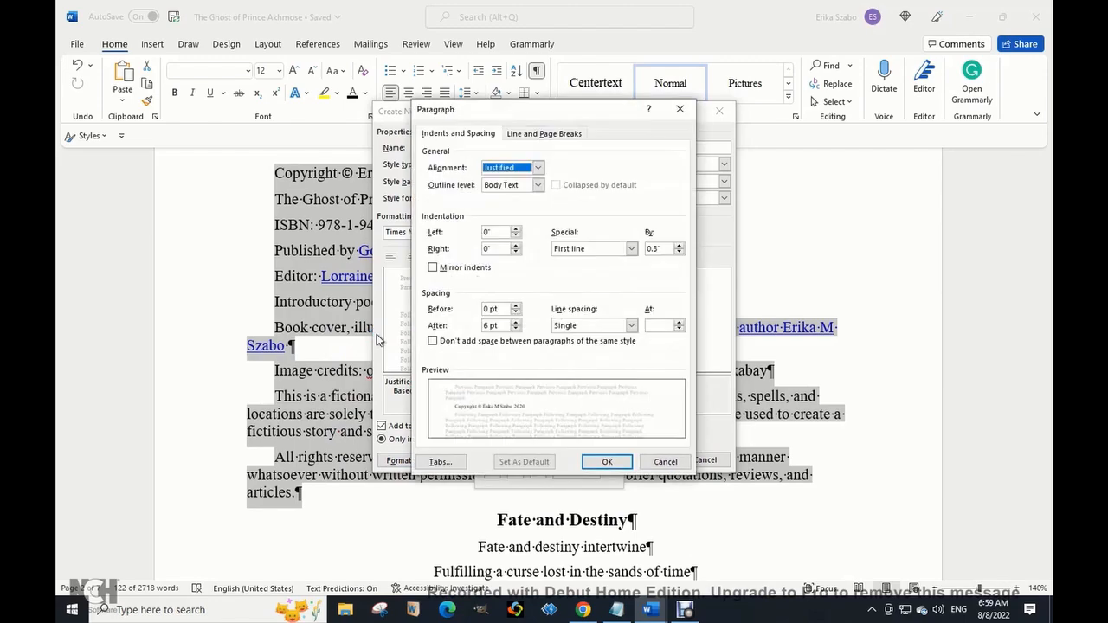
{"action": "left_click", "coordinate": [658, 249]}
{"action": "left_click", "coordinate": [631, 249]}
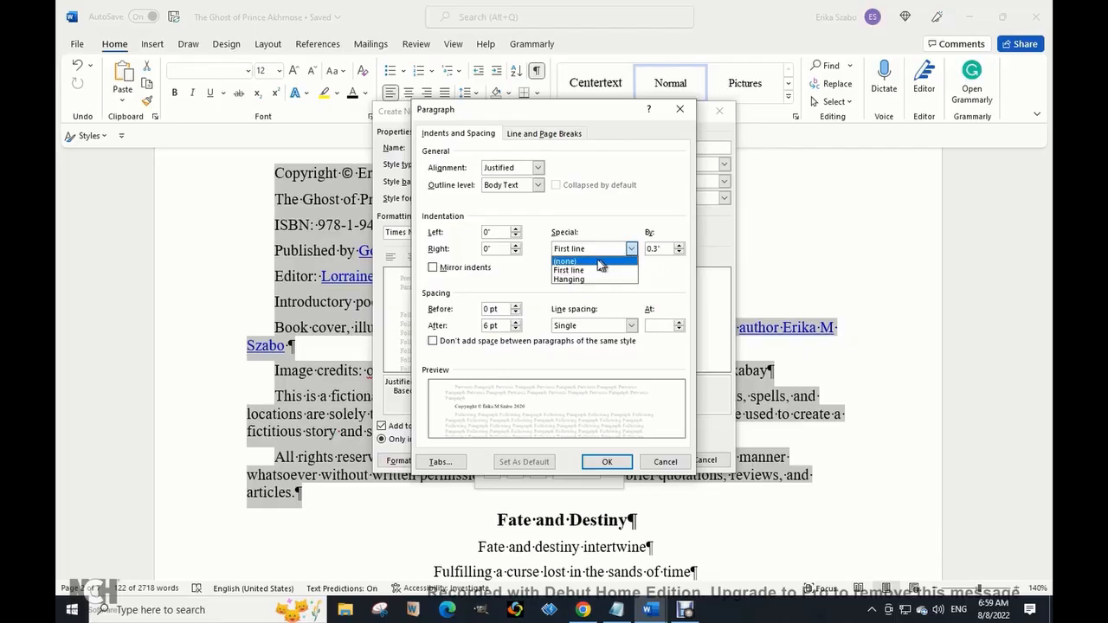
{"action": "left_click", "coordinate": [594, 261]}
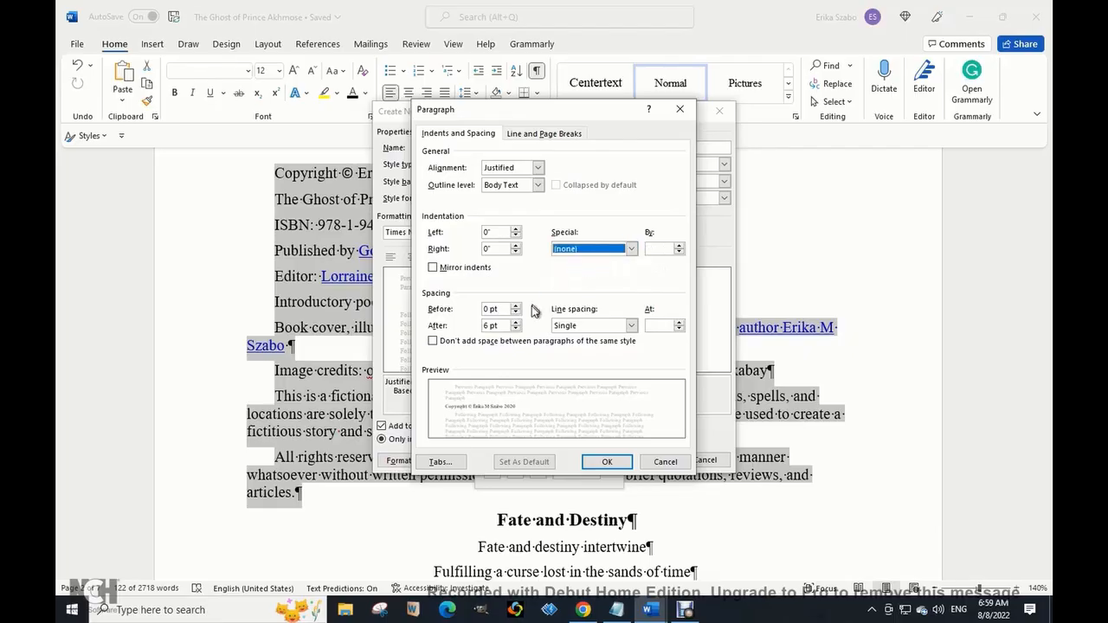
{"action": "left_click", "coordinate": [515, 329]}
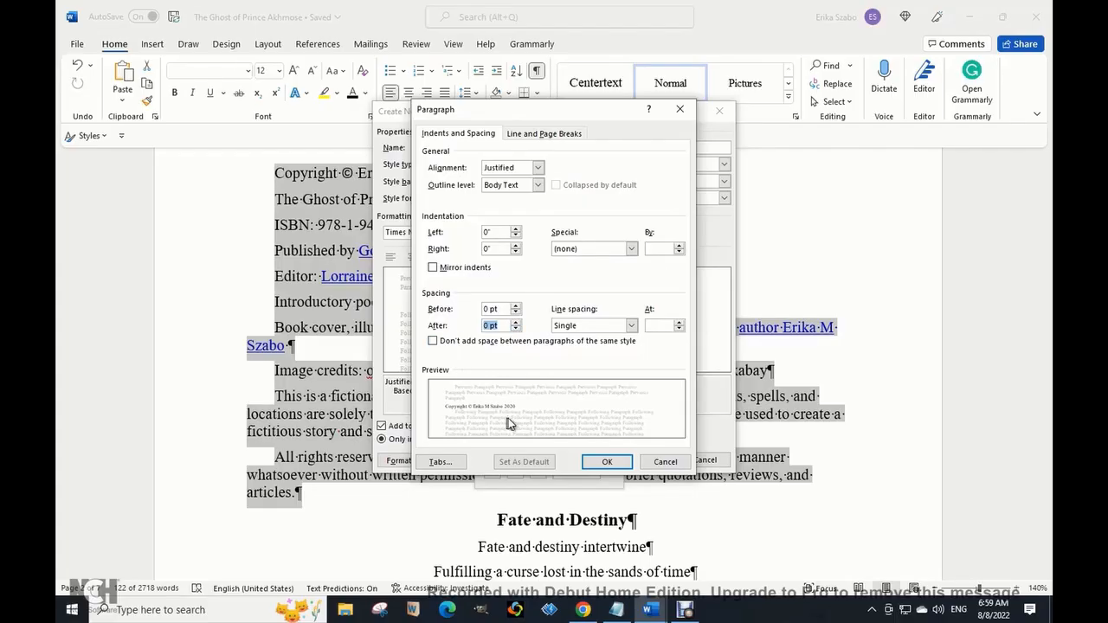
{"action": "left_click", "coordinate": [607, 462]}
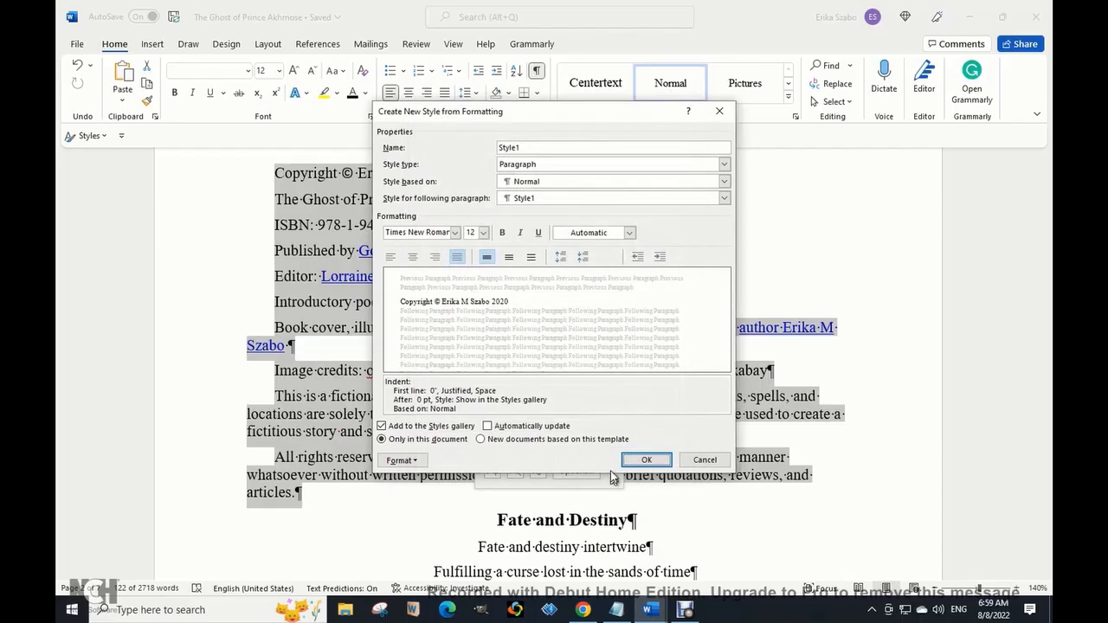
{"action": "left_click", "coordinate": [641, 460]}
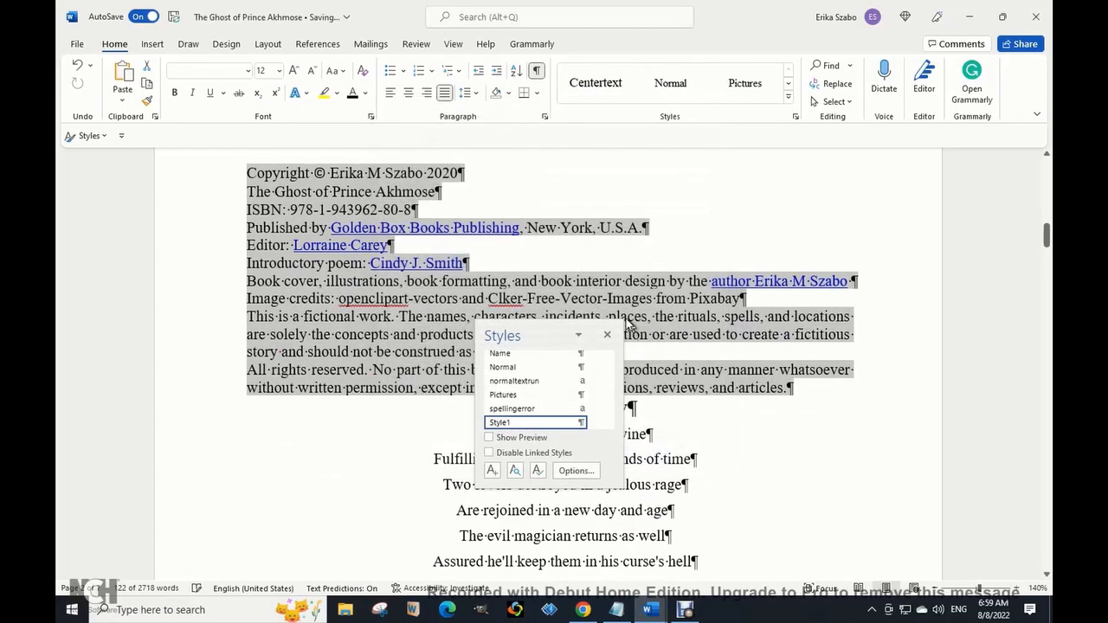
{"action": "left_click", "coordinate": [607, 336]}
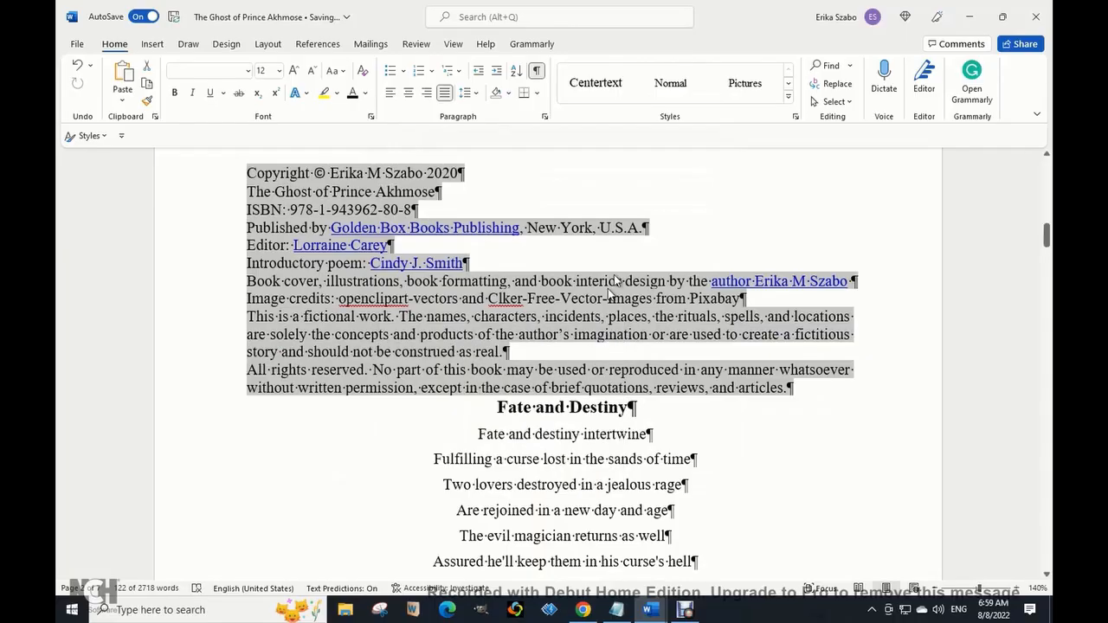
Rename the copyright text's Style1 style as copyrigh and check its place among the available styles
{"action": "left_click", "coordinate": [789, 87]}
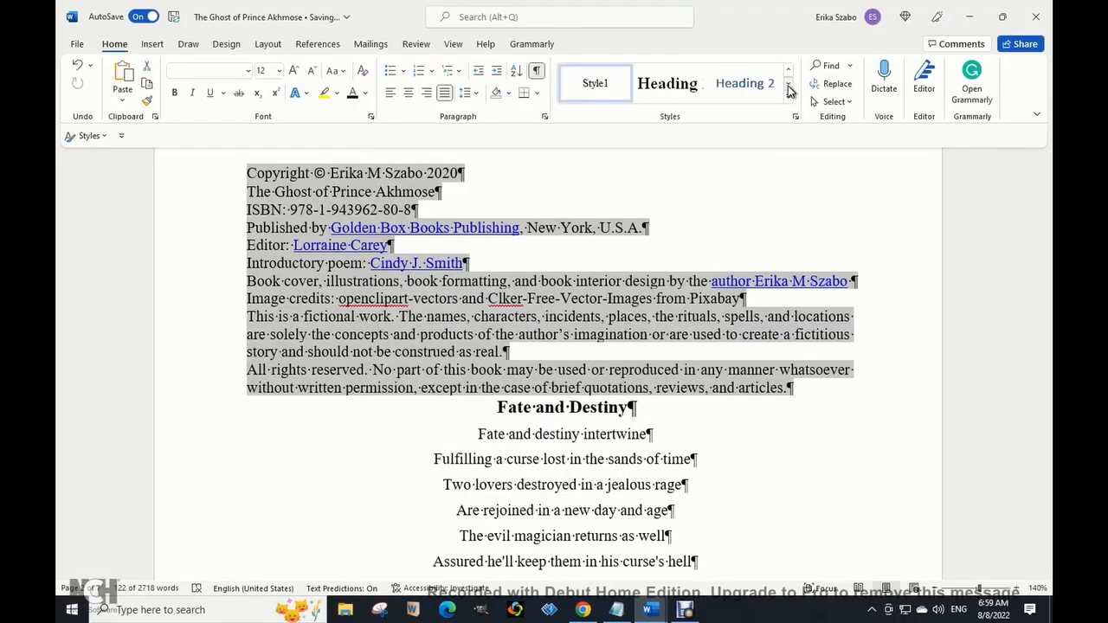
{"action": "right_click", "coordinate": [585, 87]}
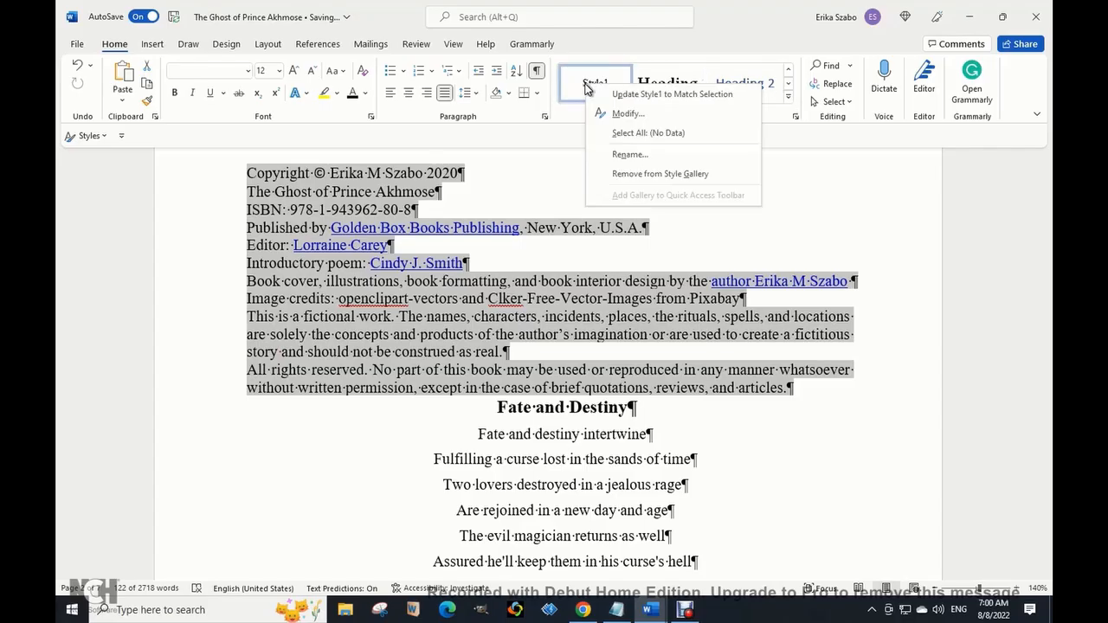
{"action": "left_click", "coordinate": [628, 113]}
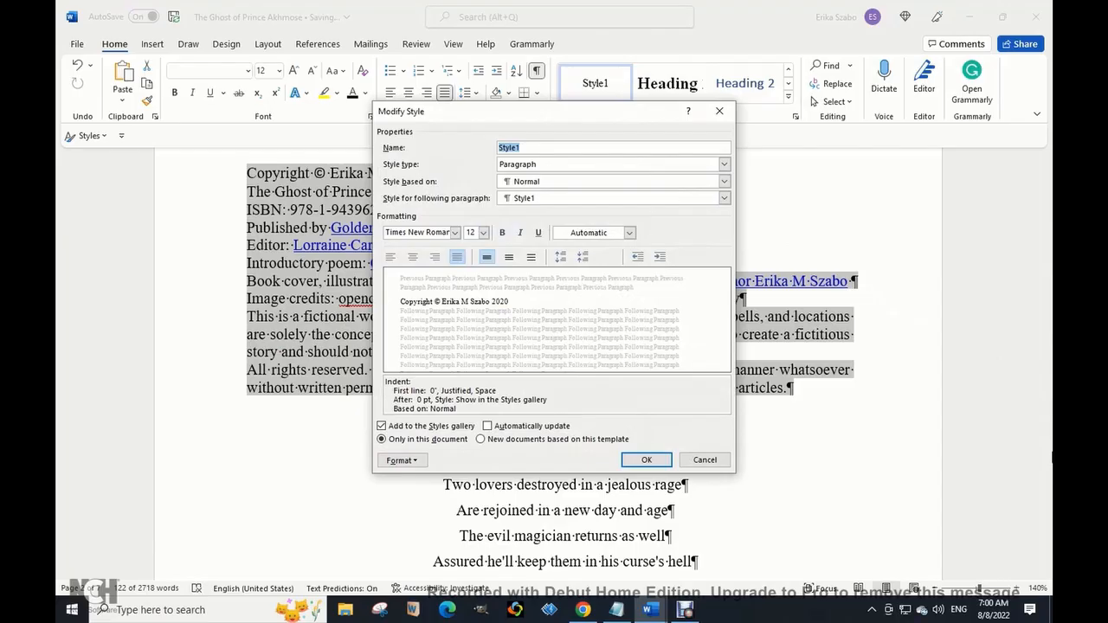
{"action": "type", "text": "copyrigh"}
{"action": "left_click", "coordinate": [641, 458]}
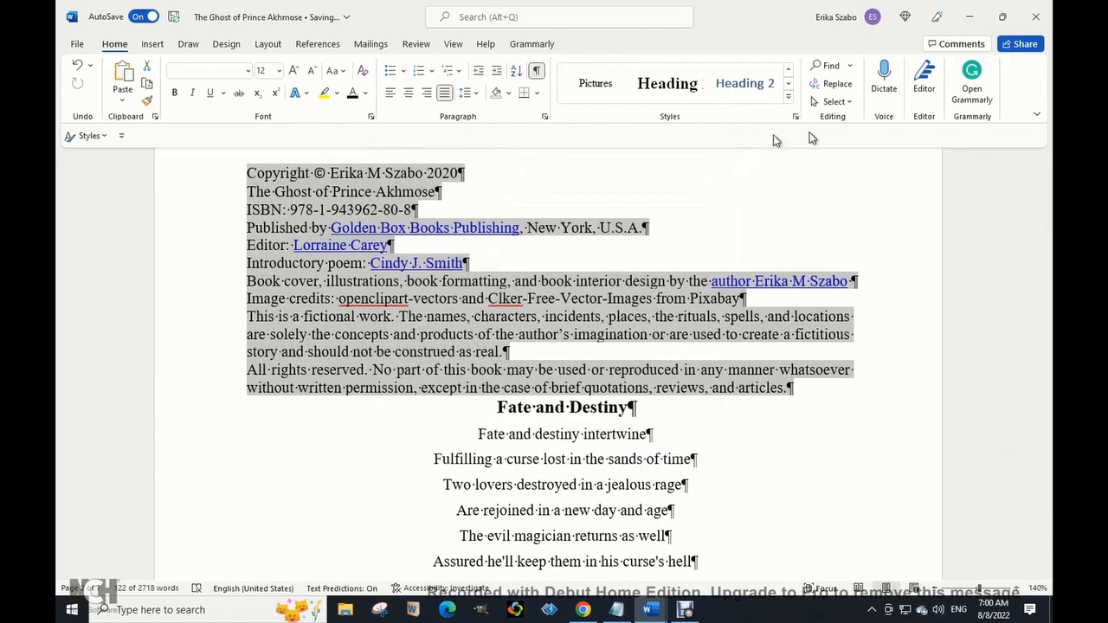
{"action": "left_click", "coordinate": [789, 72]}
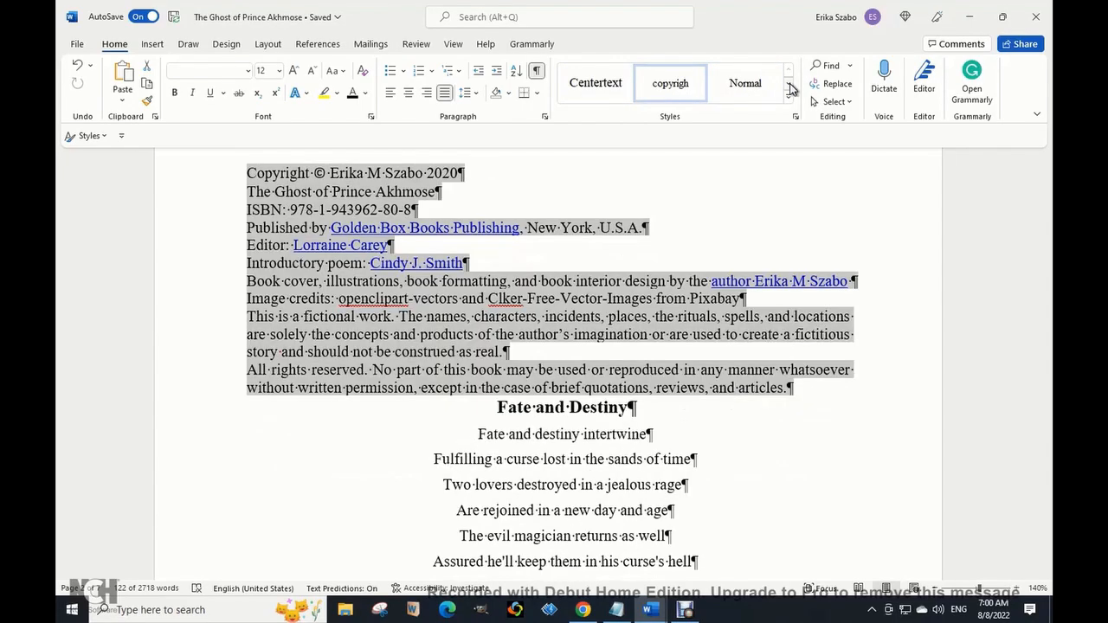
{"action": "left_click", "coordinate": [789, 83]}
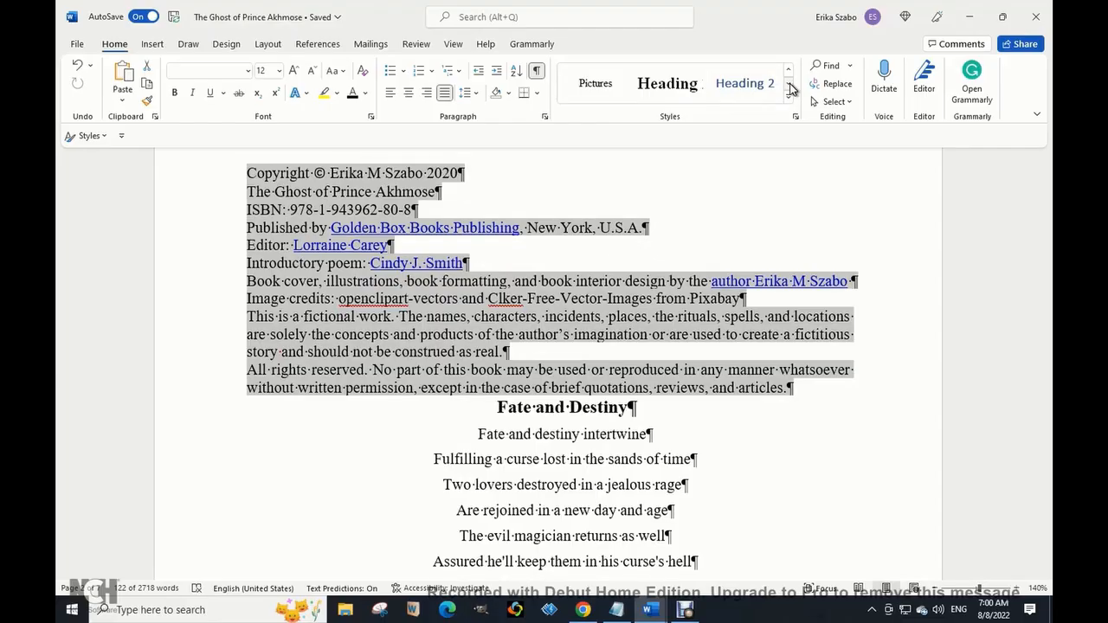
{"action": "left_click", "coordinate": [843, 217]}
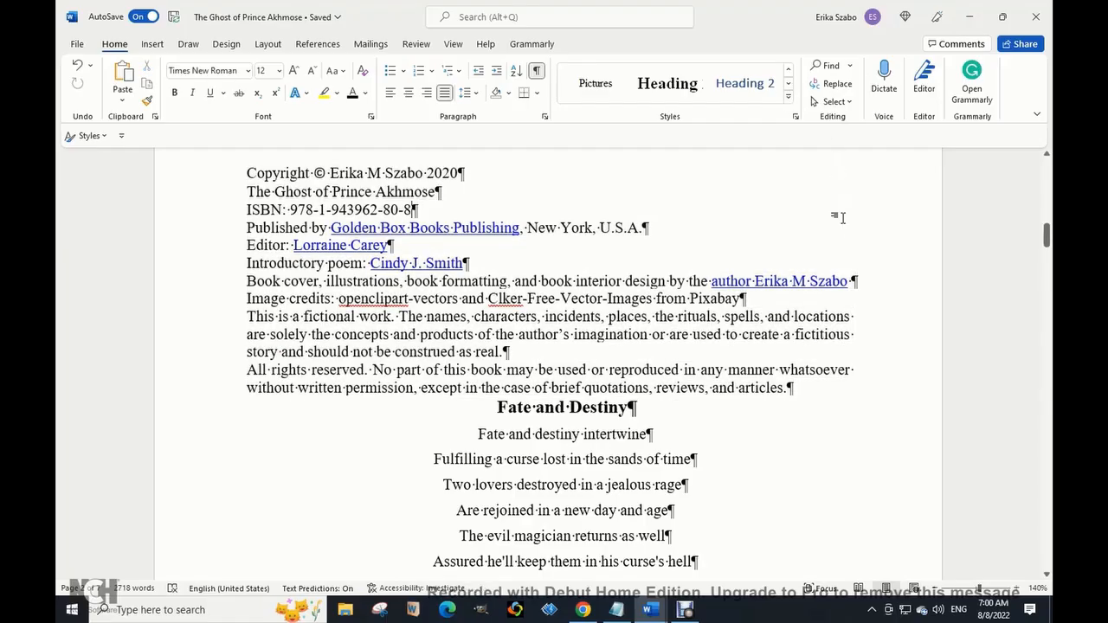
Hide the formatting marks, select the Fate and Destiny title, and set the Heading 1 style's font size to 16
{"action": "left_click_drag", "start_coordinate": [637, 407], "coordinate": [497, 407]}
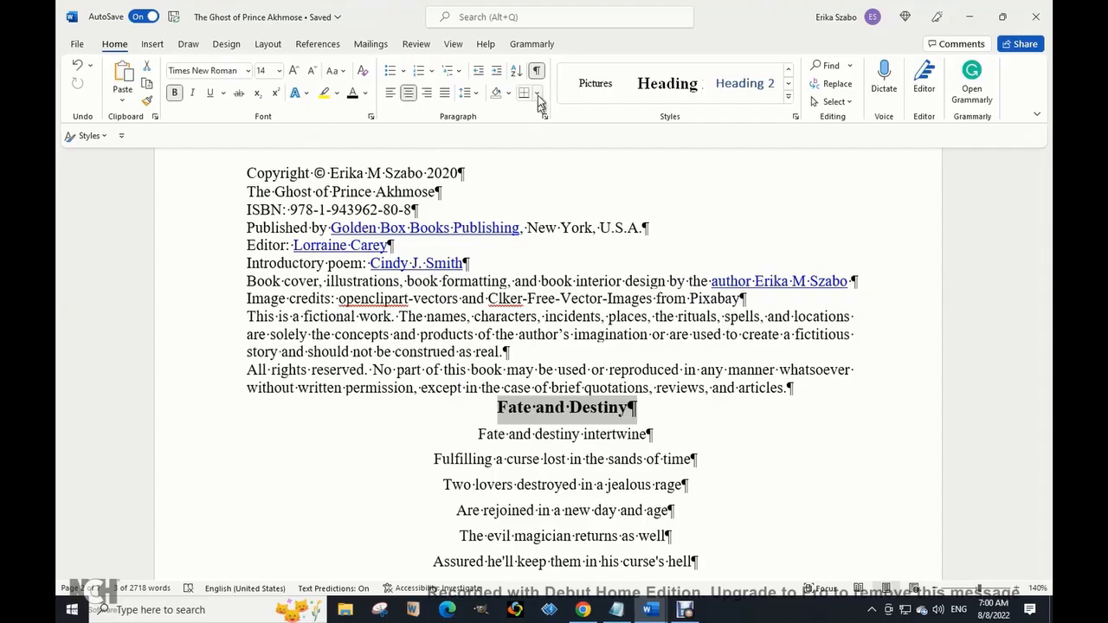
{"action": "left_click", "coordinate": [538, 71]}
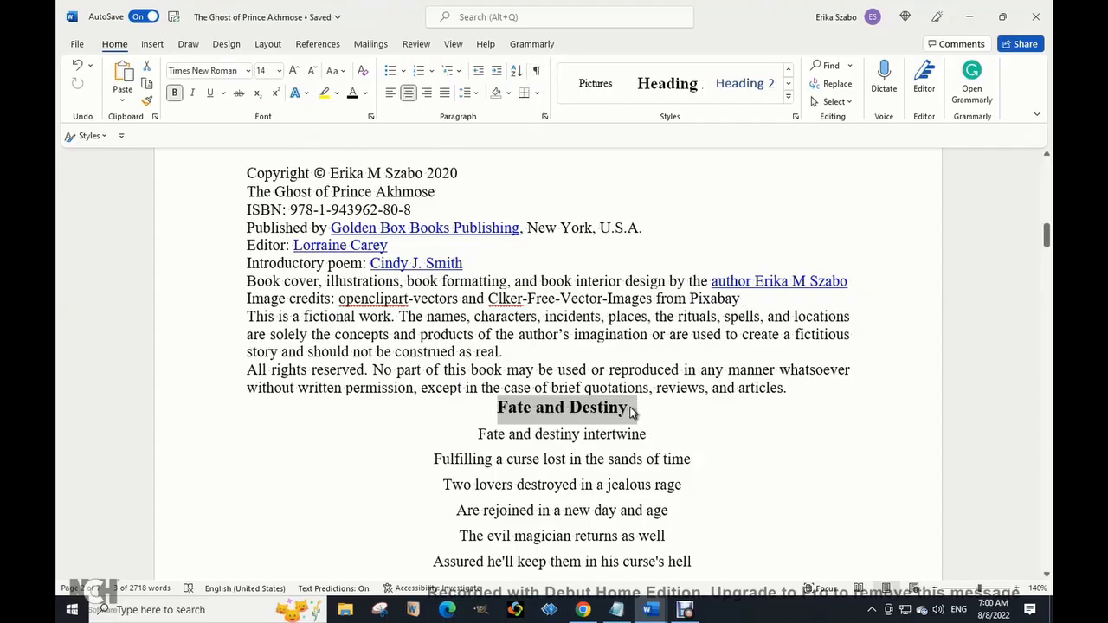
{"action": "left_click_drag", "start_coordinate": [630, 411], "coordinate": [498, 408]}
{"action": "right_click", "coordinate": [659, 85]}
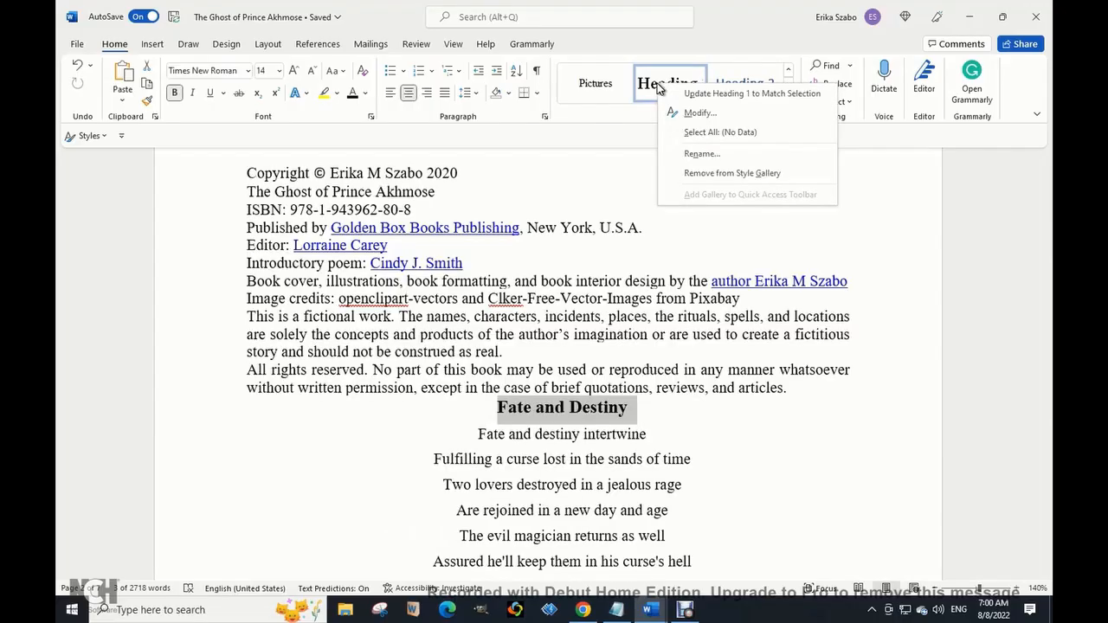
{"action": "left_click", "coordinate": [693, 121]}
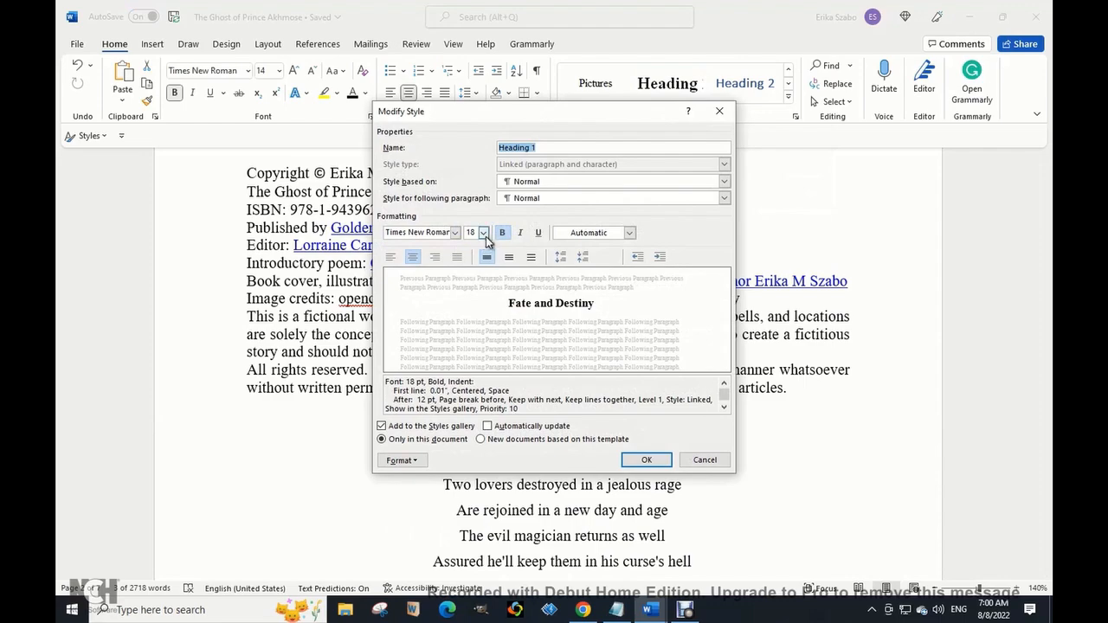
{"action": "left_click", "coordinate": [485, 240]}
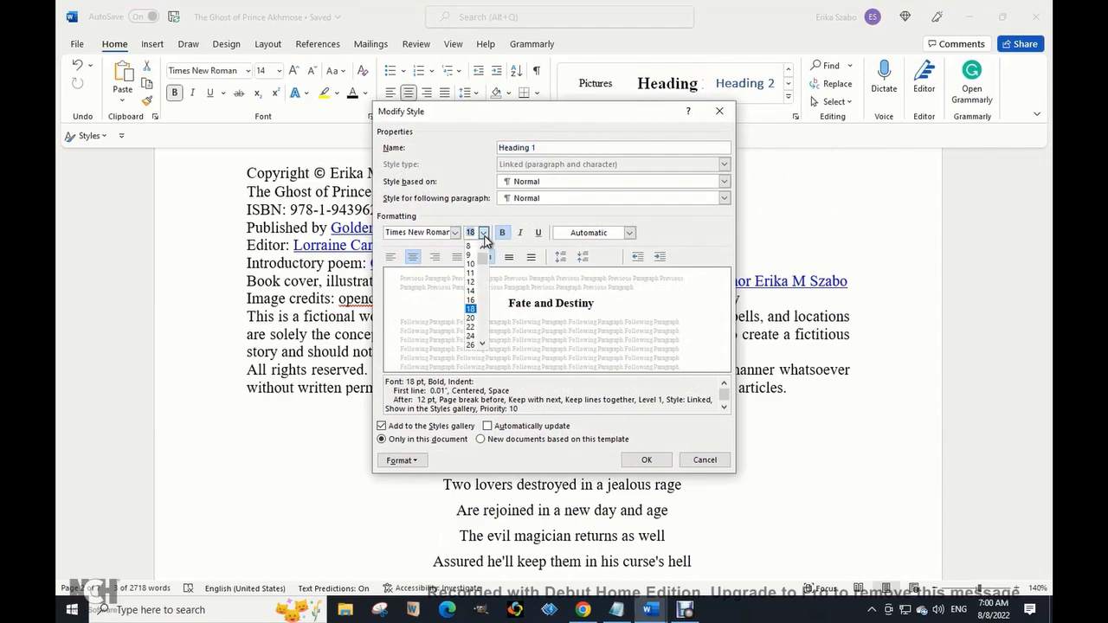
{"action": "left_click", "coordinate": [472, 300]}
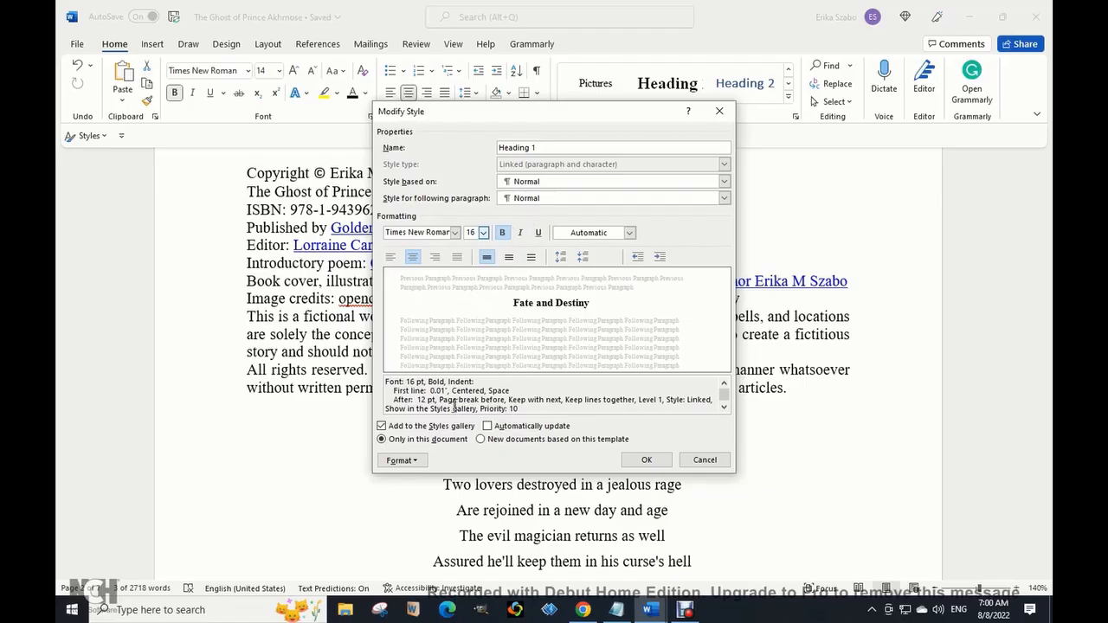
Make sure Page break before is enabled in Heading 1's line and page break settings, and save the style
{"action": "left_click", "coordinate": [421, 464]}
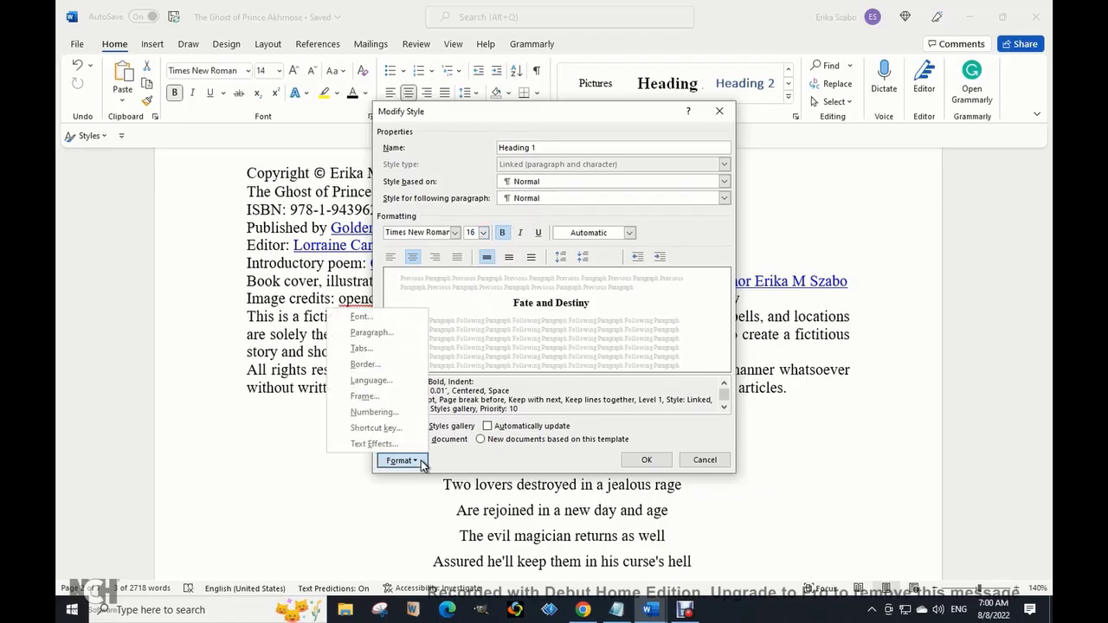
{"action": "left_click", "coordinate": [368, 335]}
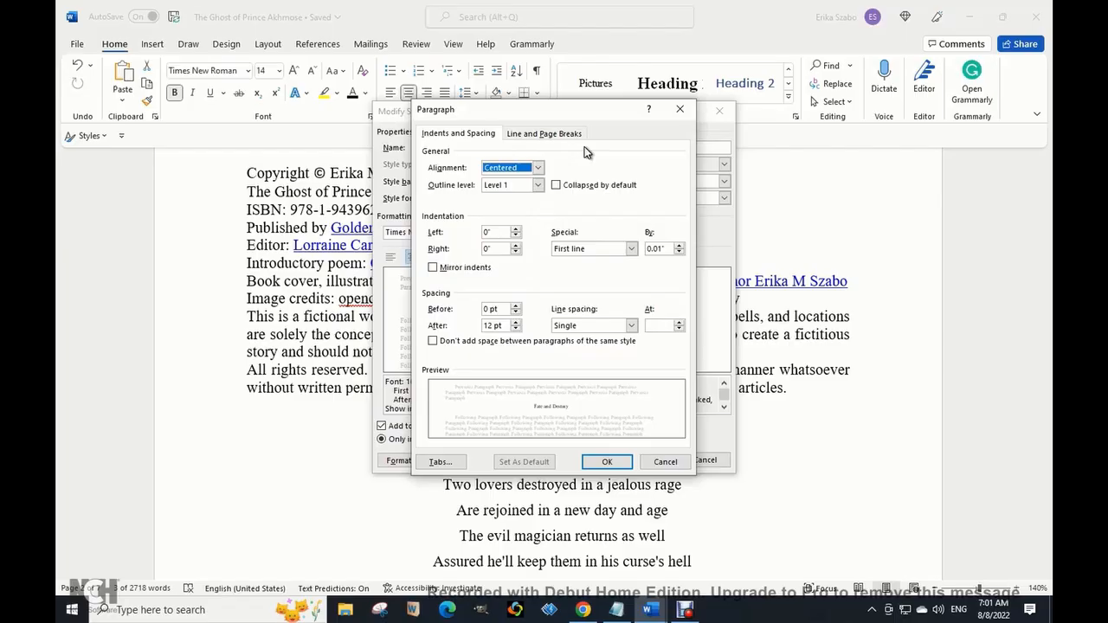
{"action": "left_click", "coordinate": [542, 135]}
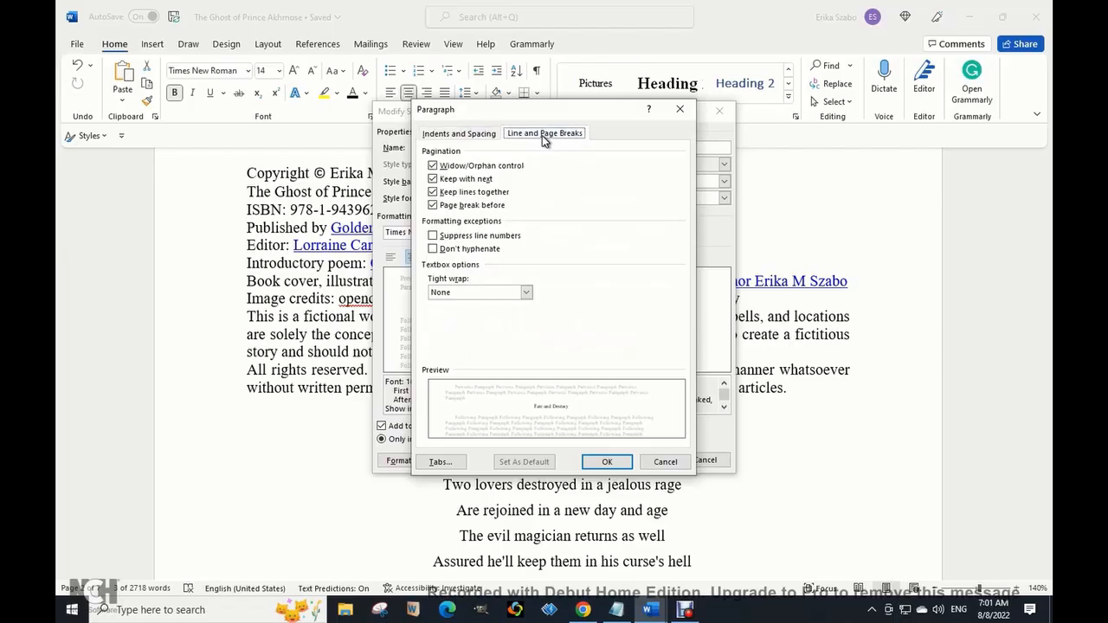
{"action": "left_click", "coordinate": [442, 208]}
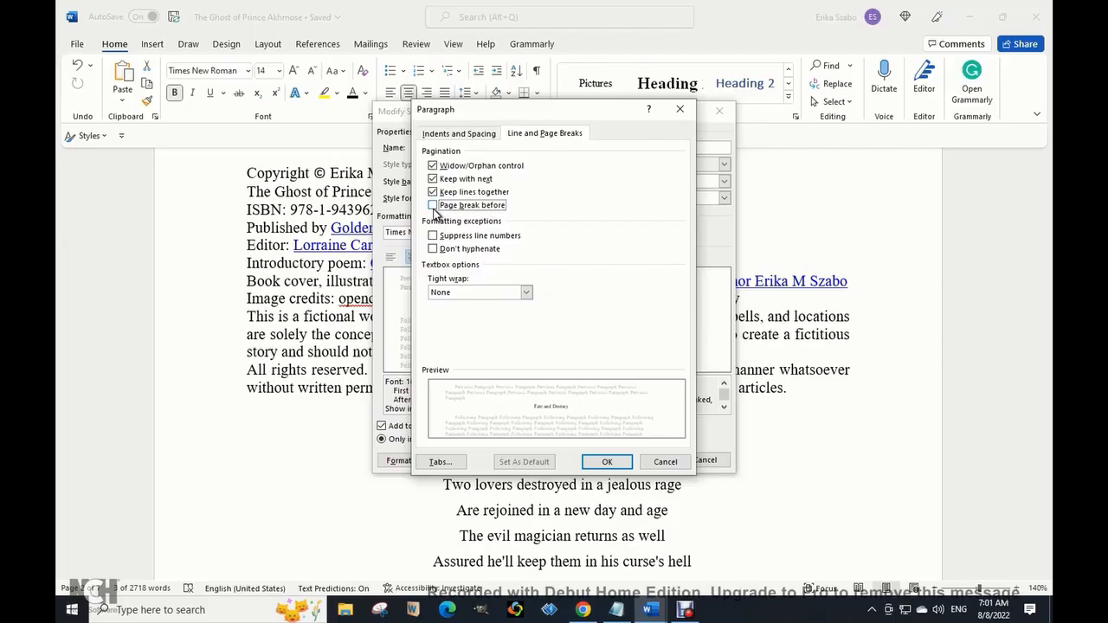
{"action": "left_click", "coordinate": [433, 206]}
{"action": "left_click", "coordinate": [605, 464]}
{"action": "left_click", "coordinate": [646, 460]}
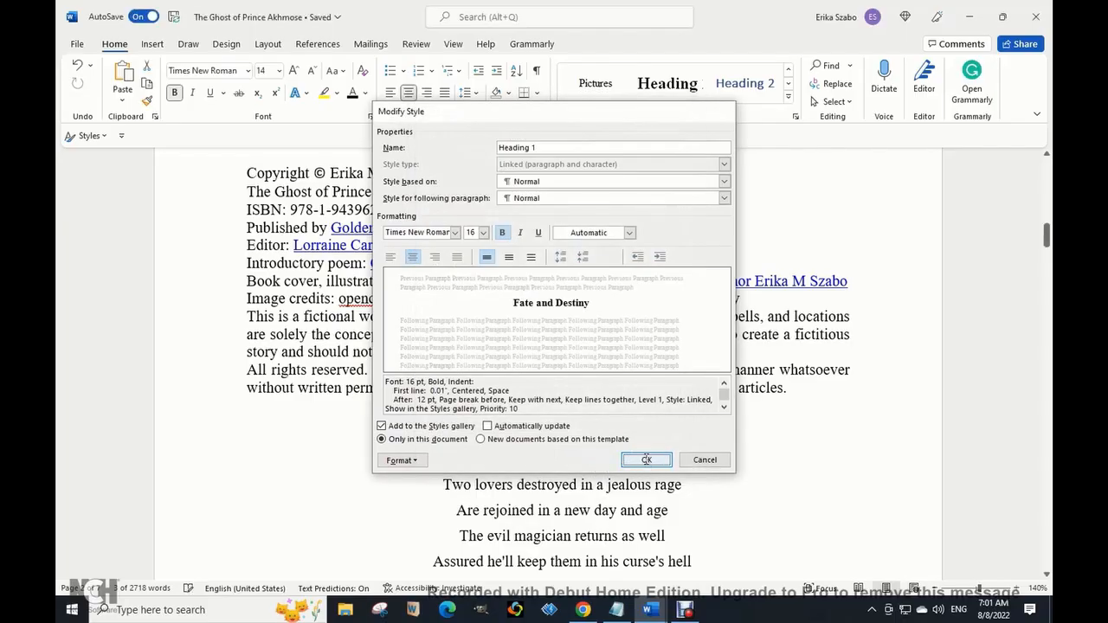
Apply the Heading 1 style to the Fate and Destiny title
{"action": "left_click", "coordinate": [665, 427]}
{"action": "left_click_drag", "start_coordinate": [632, 414], "coordinate": [497, 413]}
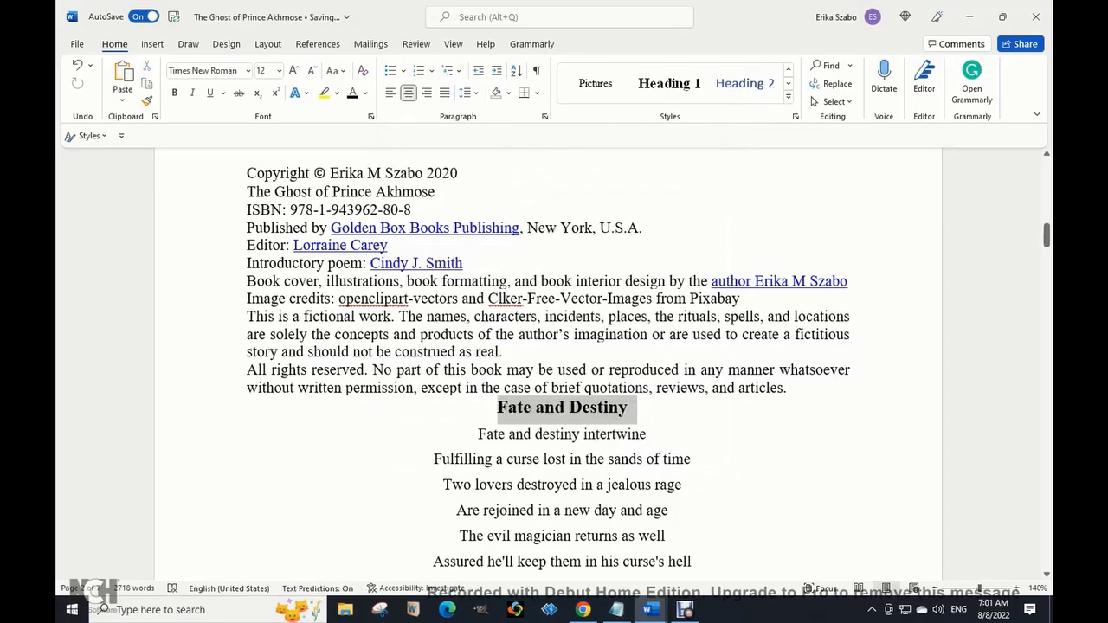
{"action": "left_click", "coordinate": [672, 84]}
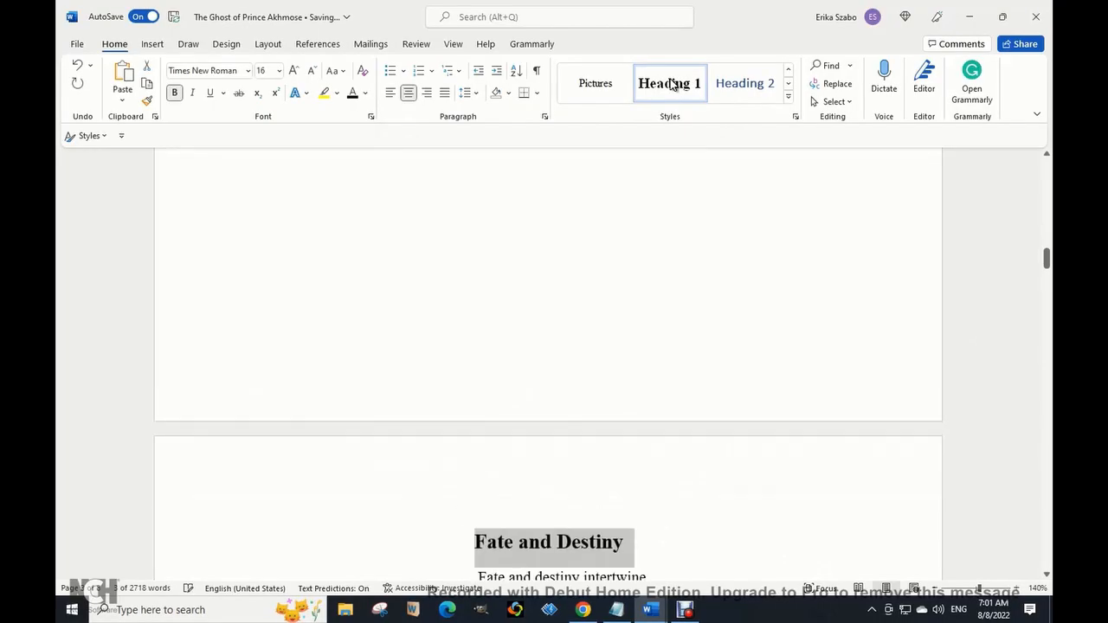
{"action": "left_click", "coordinate": [787, 505]}
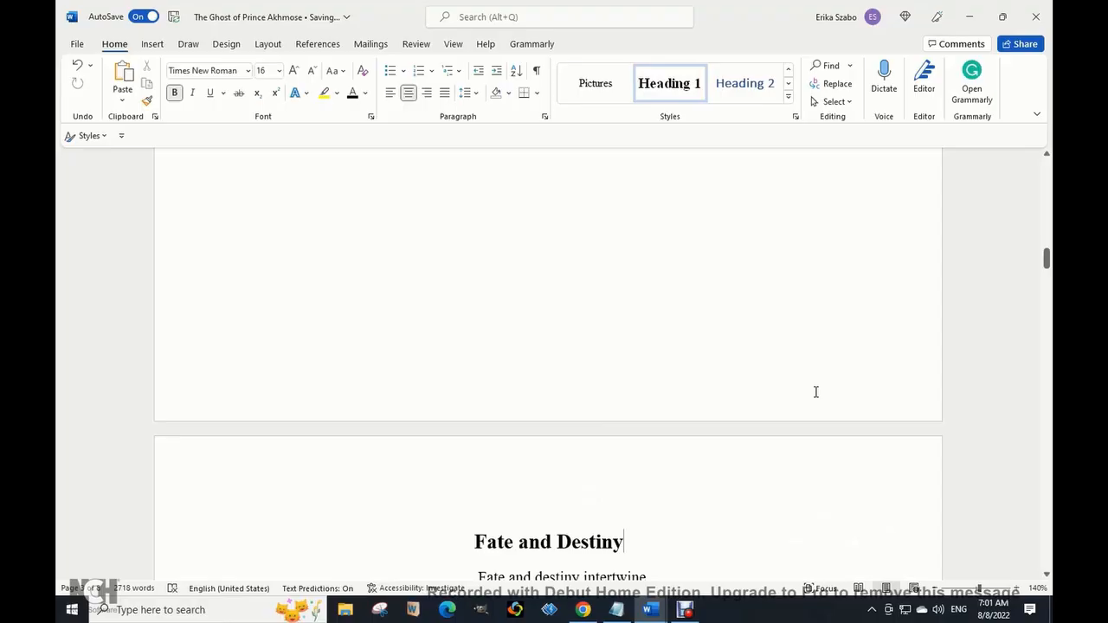
Apply the Heading 1 style to the Prologue title
{"action": "scroll", "coordinate": [815, 393], "scroll_direction": "down", "scroll_amount": 12}
{"action": "scroll", "coordinate": [805, 394], "scroll_direction": "down", "scroll_amount": 3}
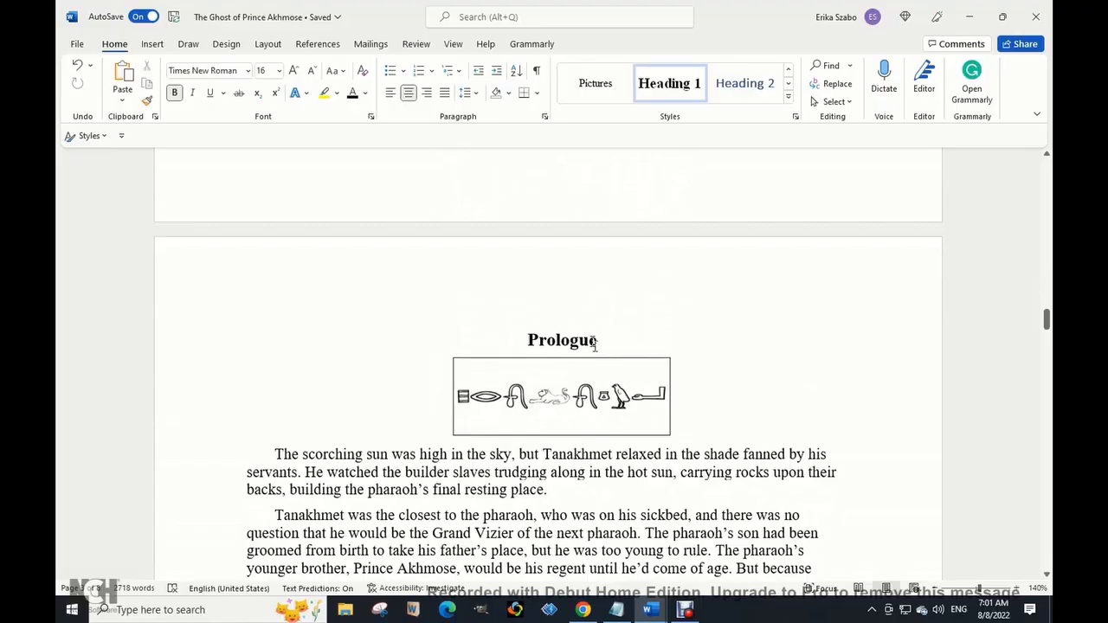
{"action": "left_click_drag", "start_coordinate": [606, 340], "coordinate": [523, 340]}
{"action": "left_click", "coordinate": [656, 90]}
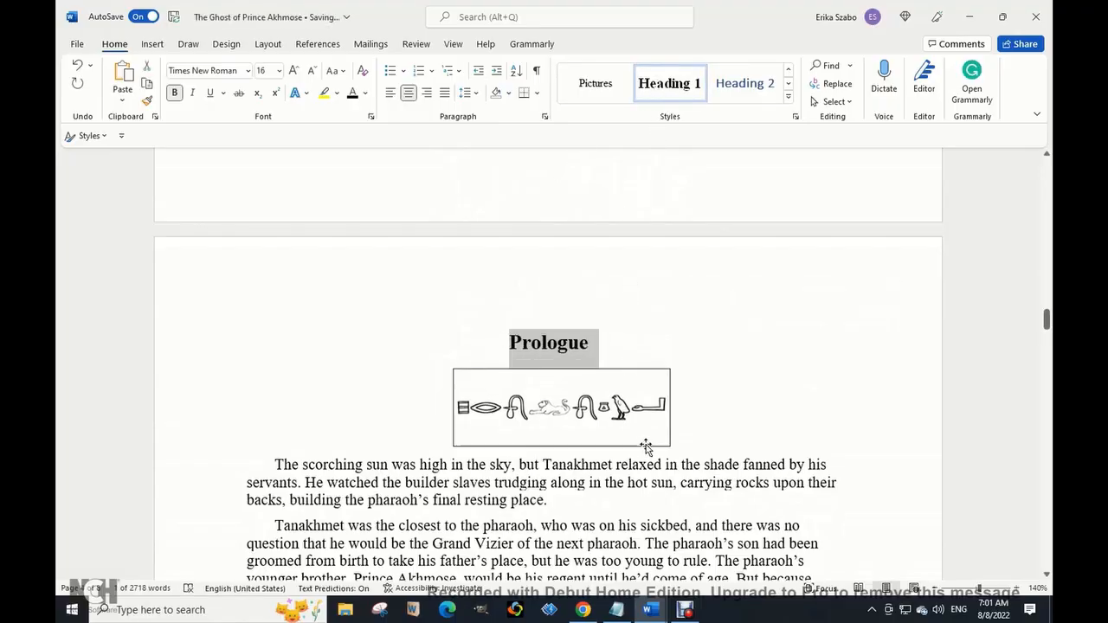
Apply the Heading 1 style to the Chapter One title so the chapter starts on a new page
{"action": "scroll", "coordinate": [647, 444], "scroll_direction": "down", "scroll_amount": 3}
{"action": "scroll", "coordinate": [647, 444], "scroll_direction": "down", "scroll_amount": 15}
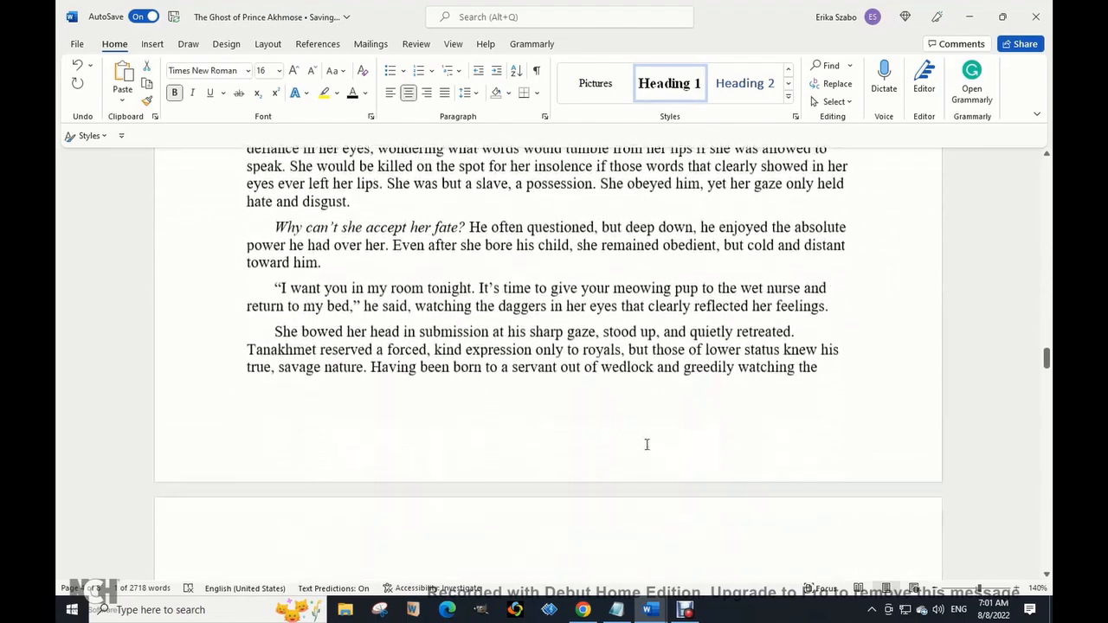
{"action": "scroll", "coordinate": [633, 444], "scroll_direction": "down", "scroll_amount": 5}
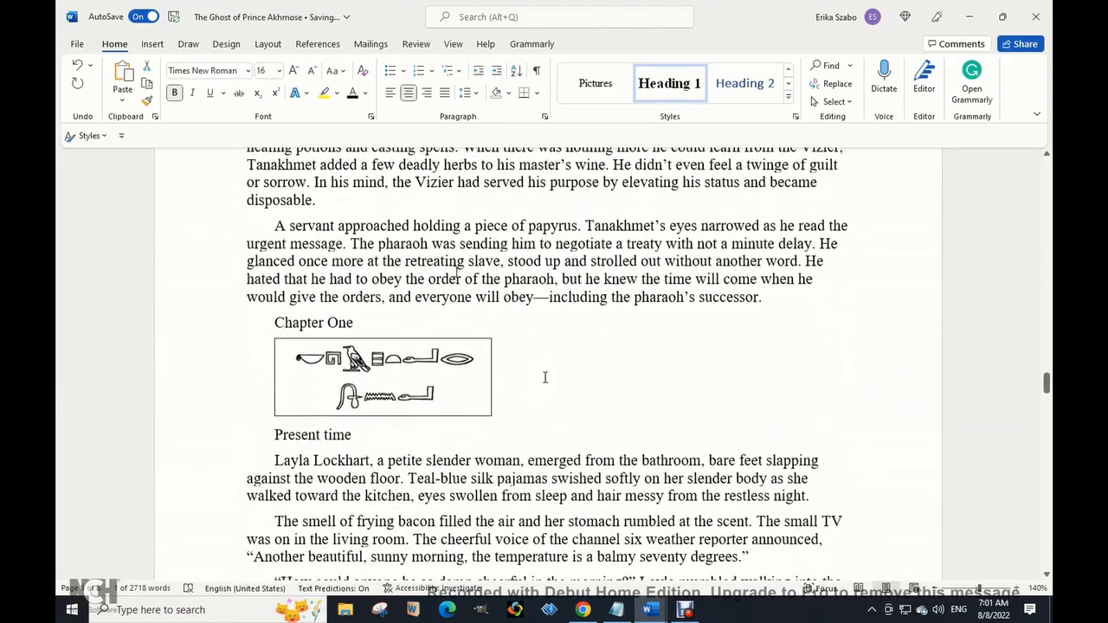
{"action": "triple_click", "coordinate": [309, 324]}
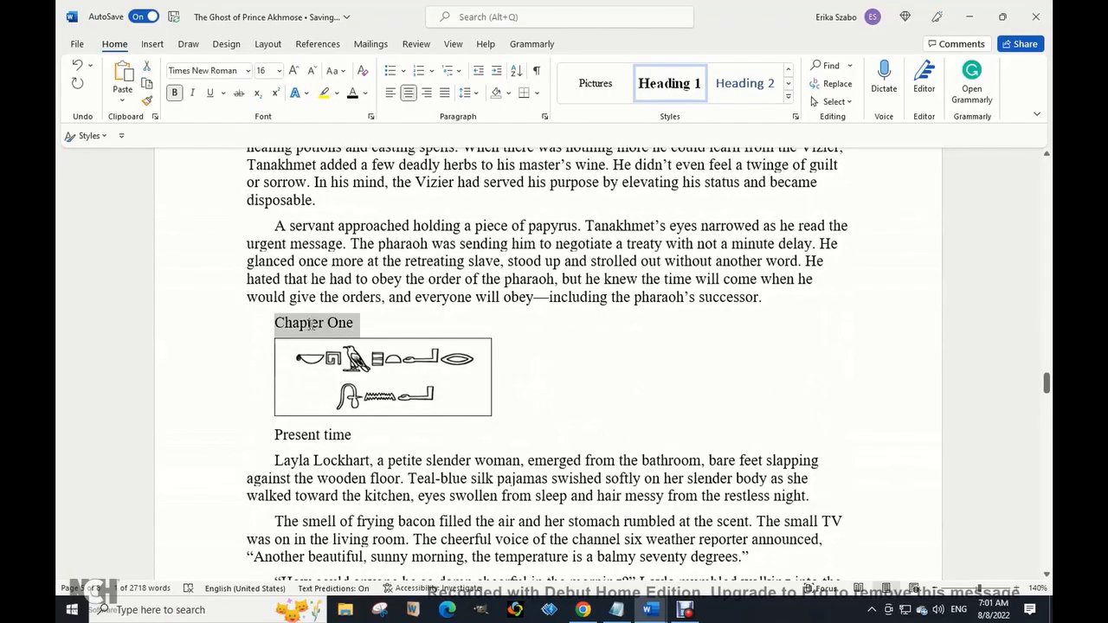
{"action": "left_click", "coordinate": [645, 82]}
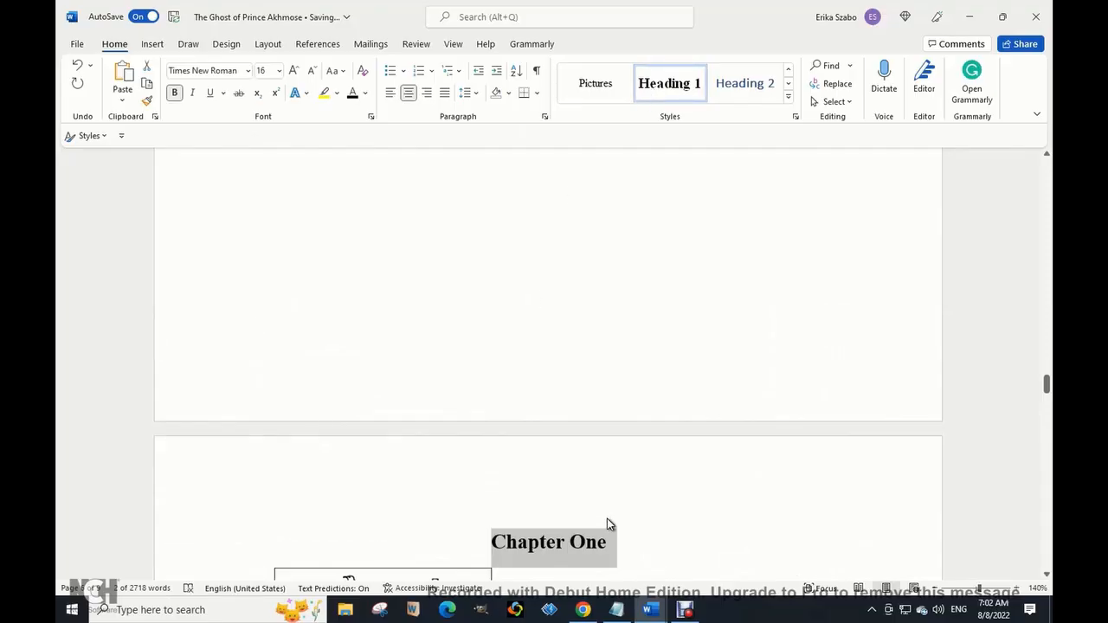
Review the formatted pages from the book's title page through the copyright page to the Fate and Destiny poem
{"action": "scroll", "coordinate": [607, 518], "scroll_direction": "down", "scroll_amount": 2}
{"action": "scroll", "coordinate": [609, 519], "scroll_direction": "up", "scroll_amount": 15}
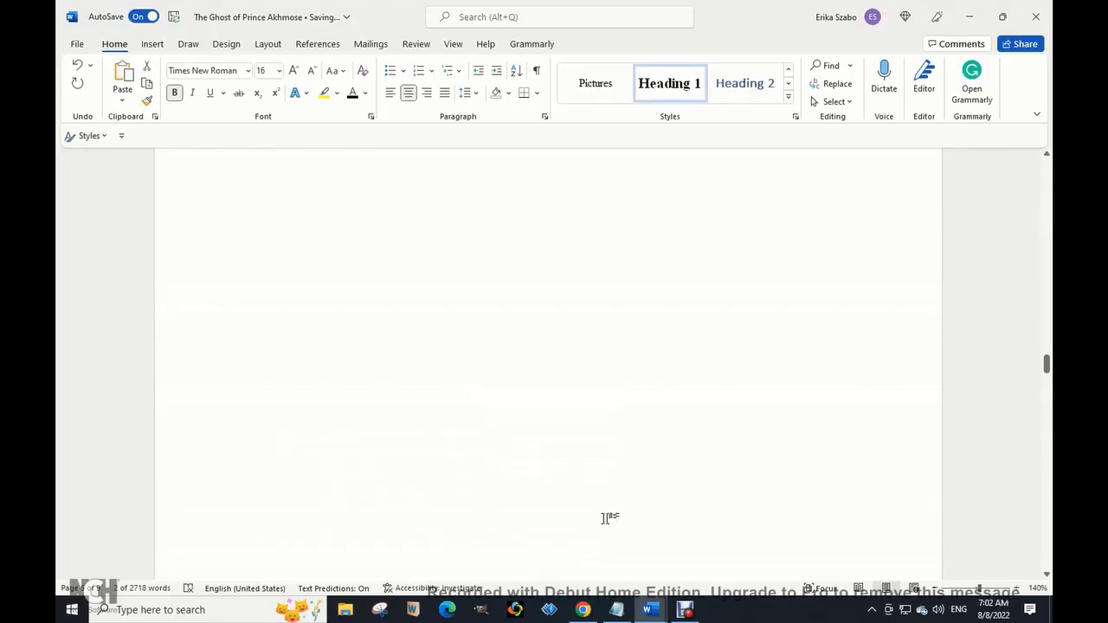
{"action": "scroll", "coordinate": [609, 519], "scroll_direction": "up", "scroll_amount": 7}
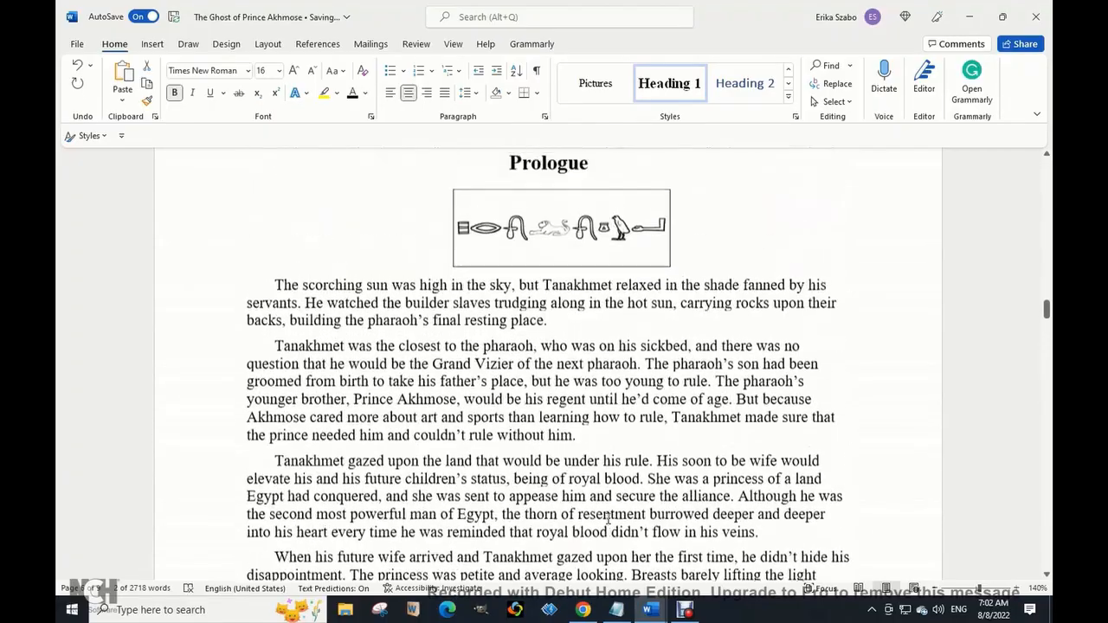
{"action": "left_click_drag", "start_coordinate": [1048, 310], "coordinate": [1047, 164]}
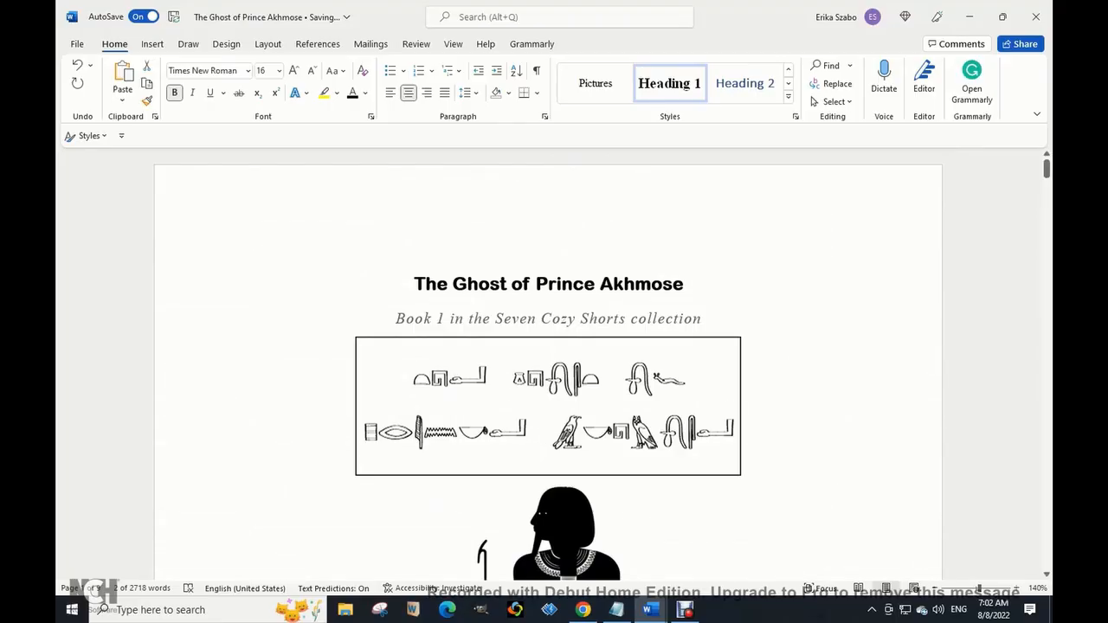
{"action": "scroll", "coordinate": [549, 363], "scroll_direction": "down", "scroll_amount": 5}
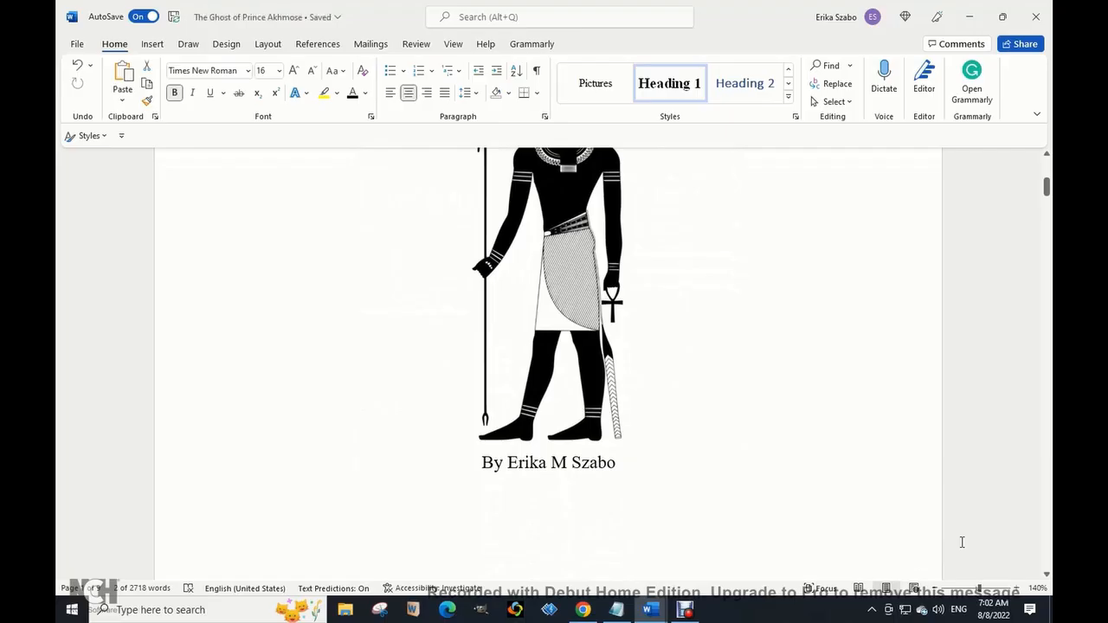
{"action": "scroll", "coordinate": [962, 542], "scroll_direction": "down", "scroll_amount": 2}
{"action": "scroll", "coordinate": [962, 542], "scroll_direction": "down", "scroll_amount": 10}
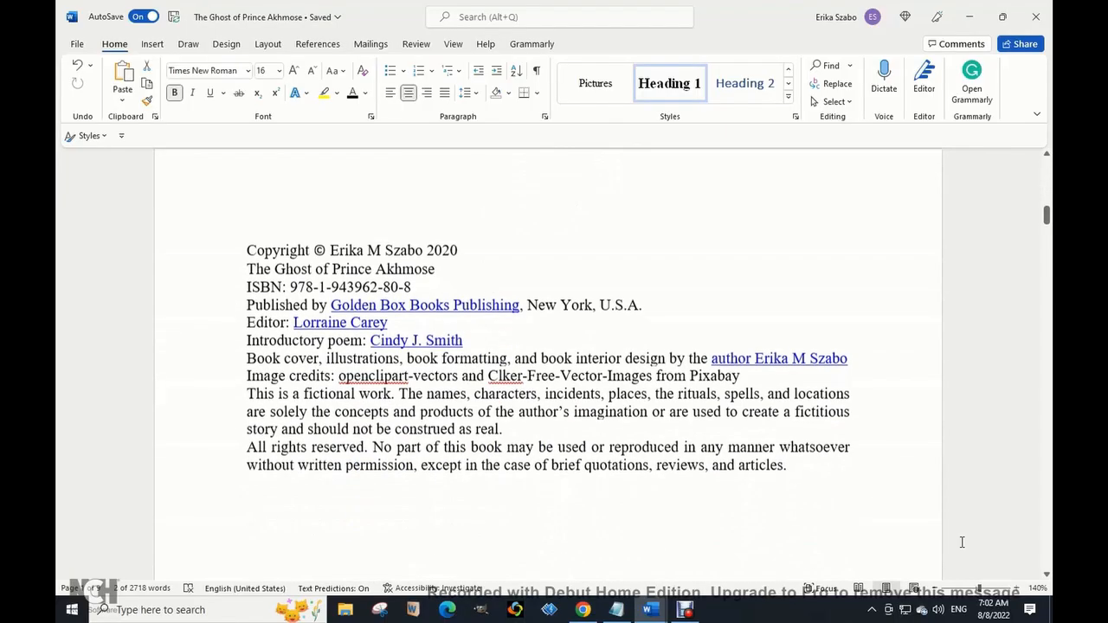
{"action": "scroll", "coordinate": [957, 542], "scroll_direction": "down", "scroll_amount": 6}
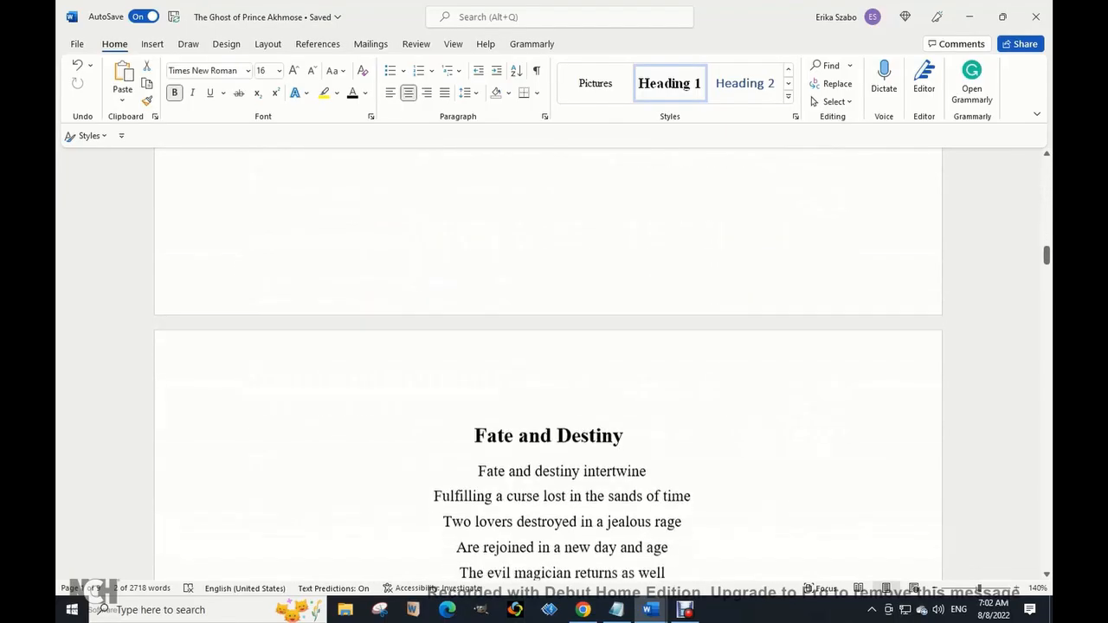
Apply the Centertext style to all lines of the Fate and Destiny poem, including its credit line
{"action": "scroll", "coordinate": [960, 542], "scroll_direction": "up", "scroll_amount": 1}
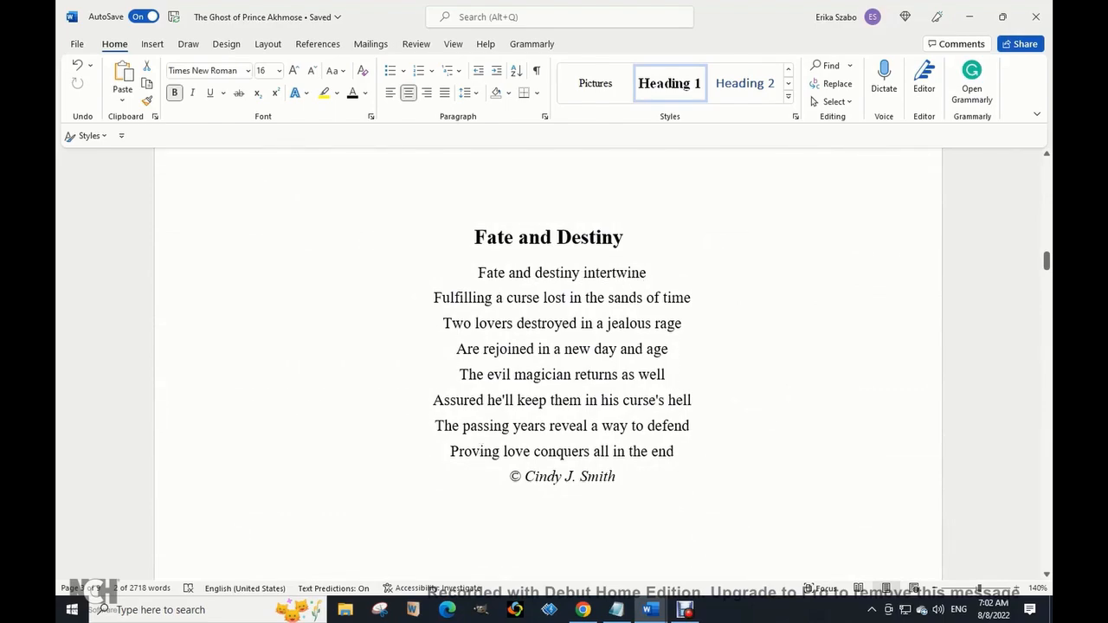
{"action": "left_click_drag", "start_coordinate": [635, 485], "coordinate": [433, 287]}
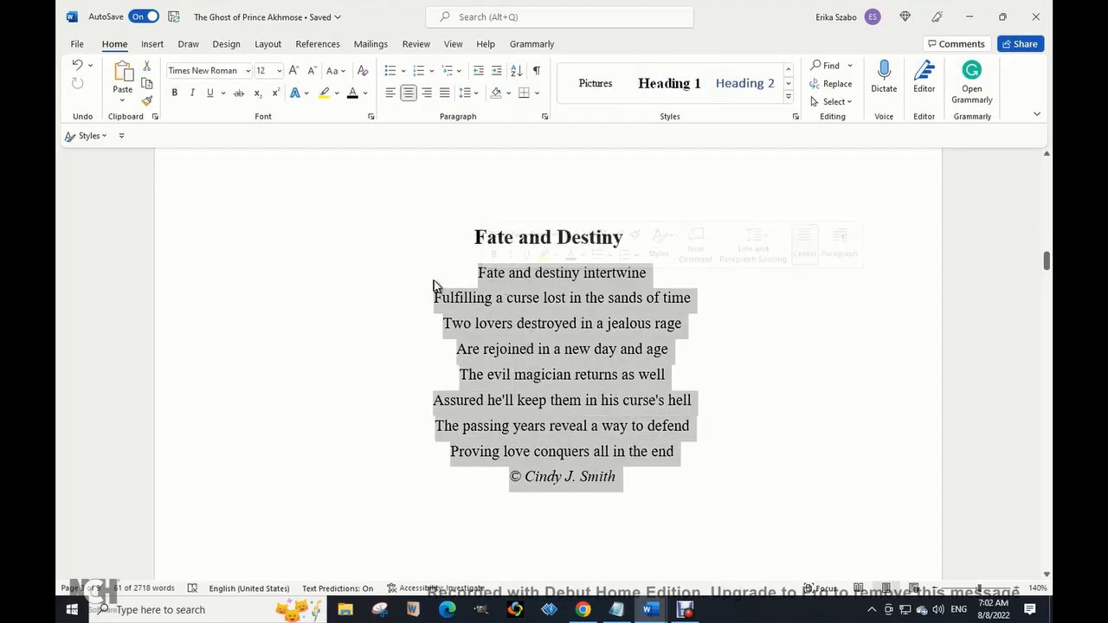
{"action": "left_click", "coordinate": [789, 71]}
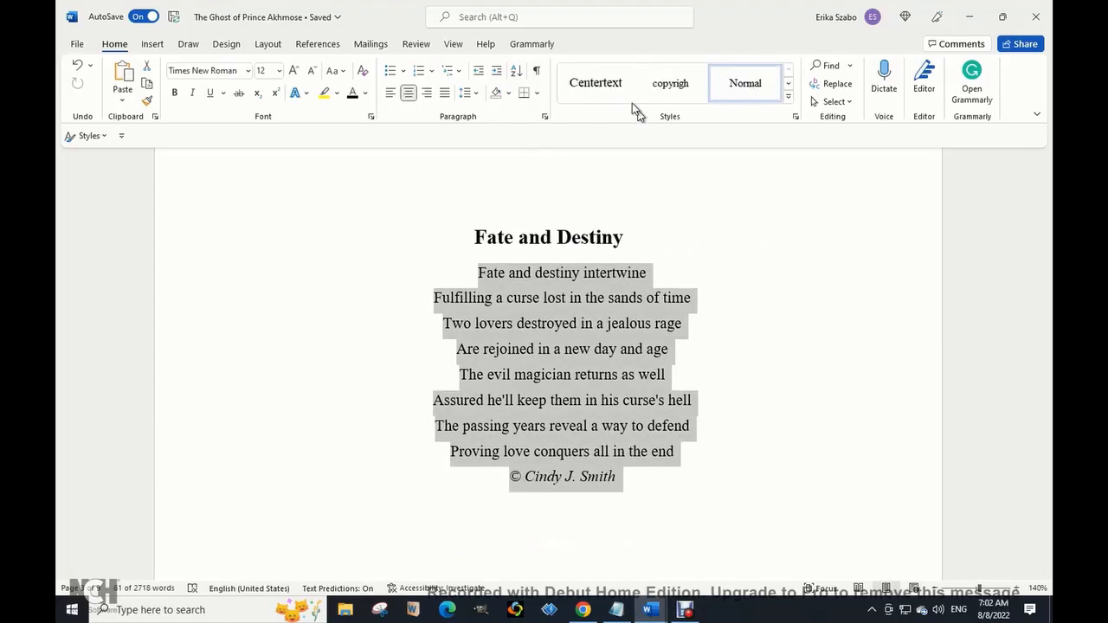
{"action": "left_click", "coordinate": [607, 86]}
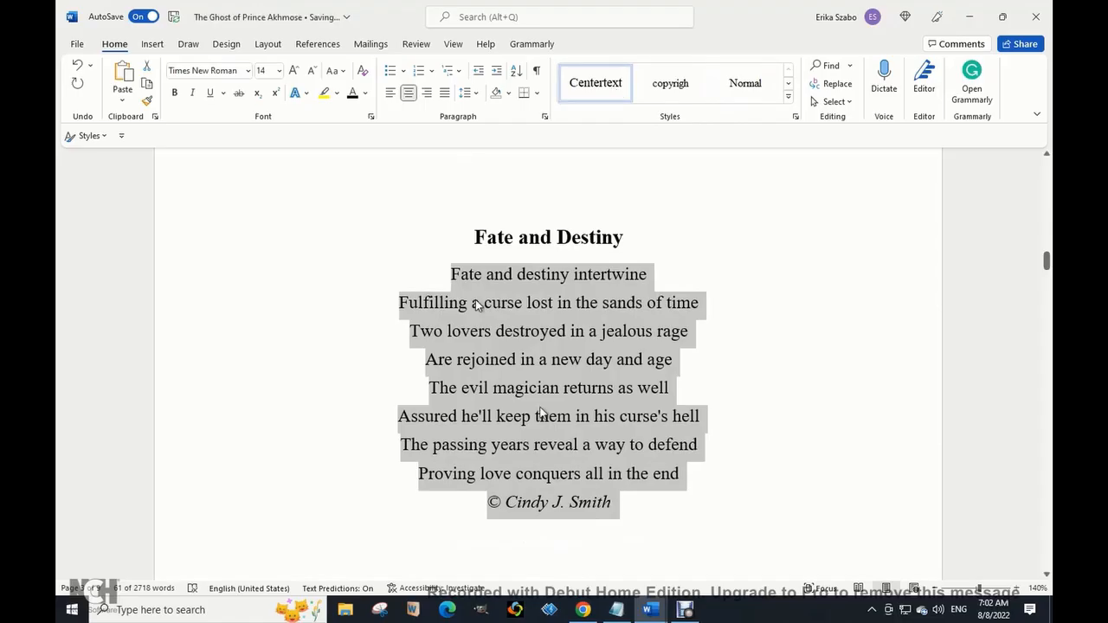
{"action": "left_click", "coordinate": [718, 507]}
Apply the Pictures style to the hieroglyph picture under the Prologue title
{"action": "scroll", "coordinate": [866, 321], "scroll_direction": "down", "scroll_amount": 5}
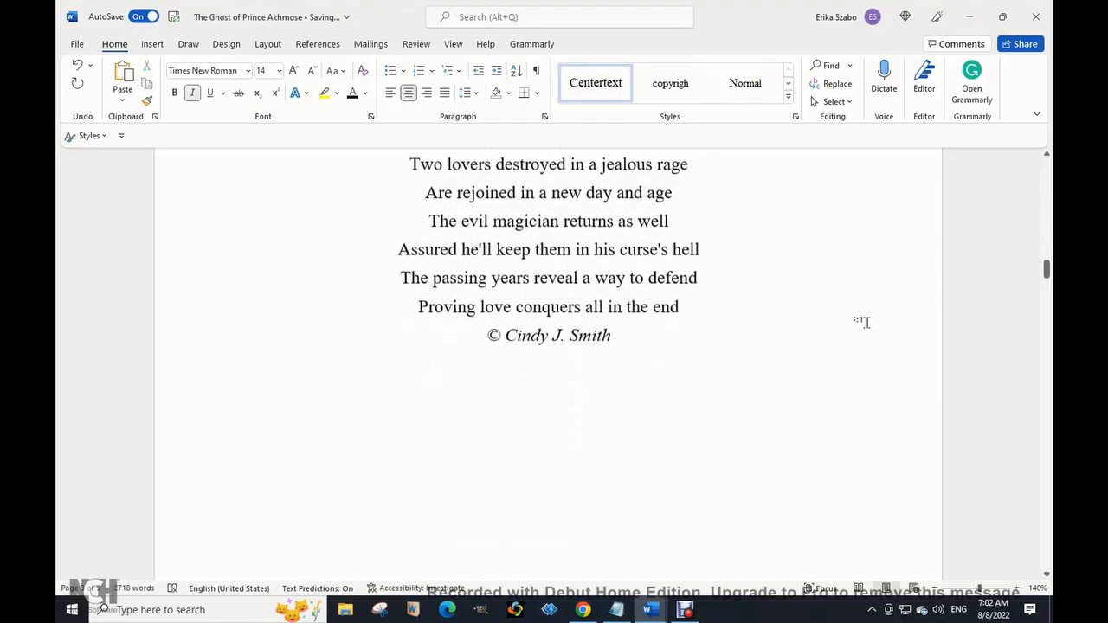
{"action": "scroll", "coordinate": [550, 389], "scroll_direction": "down", "scroll_amount": 4}
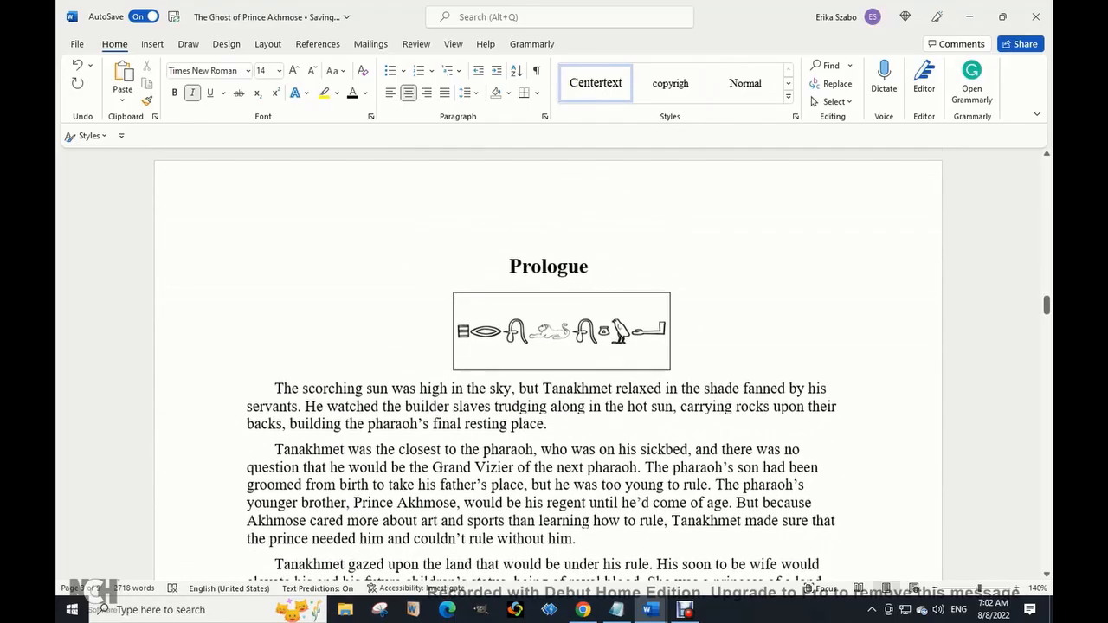
{"action": "left_click", "coordinate": [573, 342]}
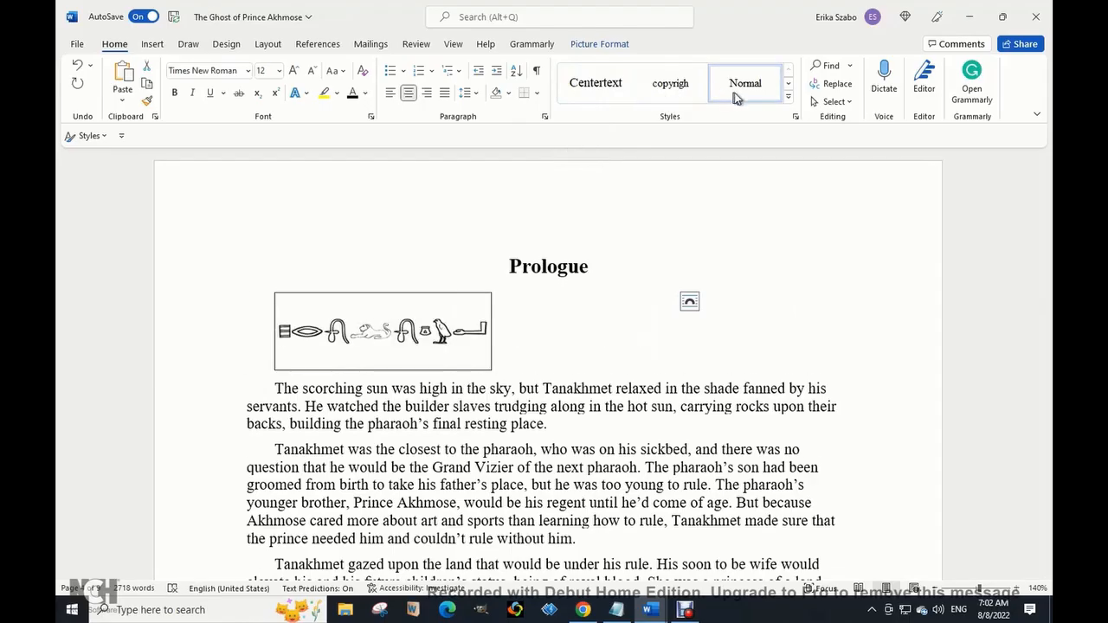
{"action": "left_click", "coordinate": [787, 84]}
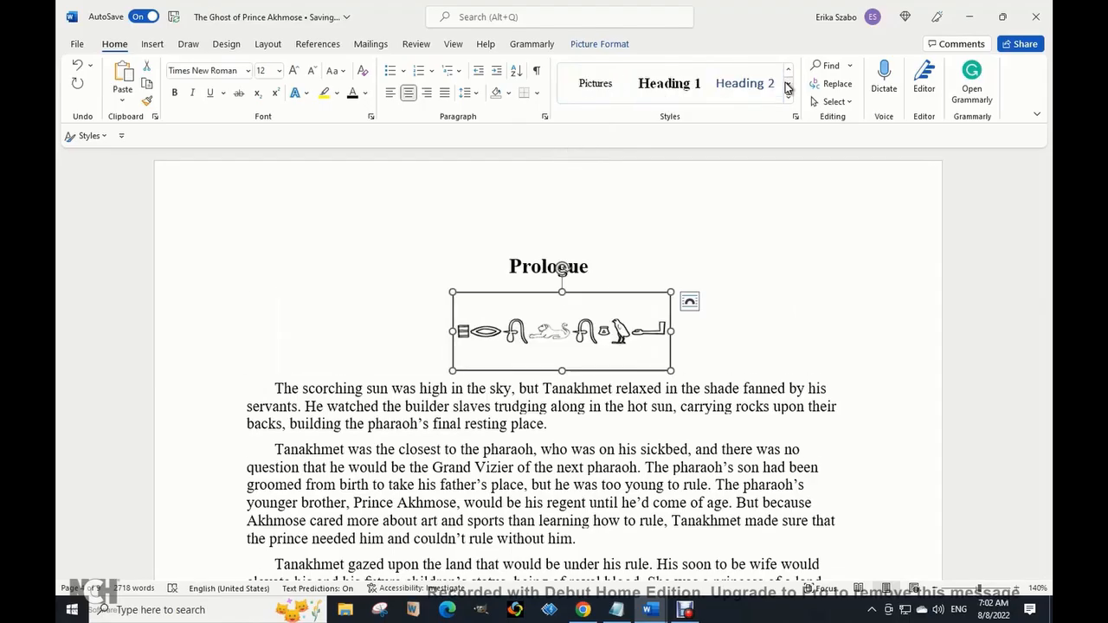
{"action": "left_click", "coordinate": [787, 84]}
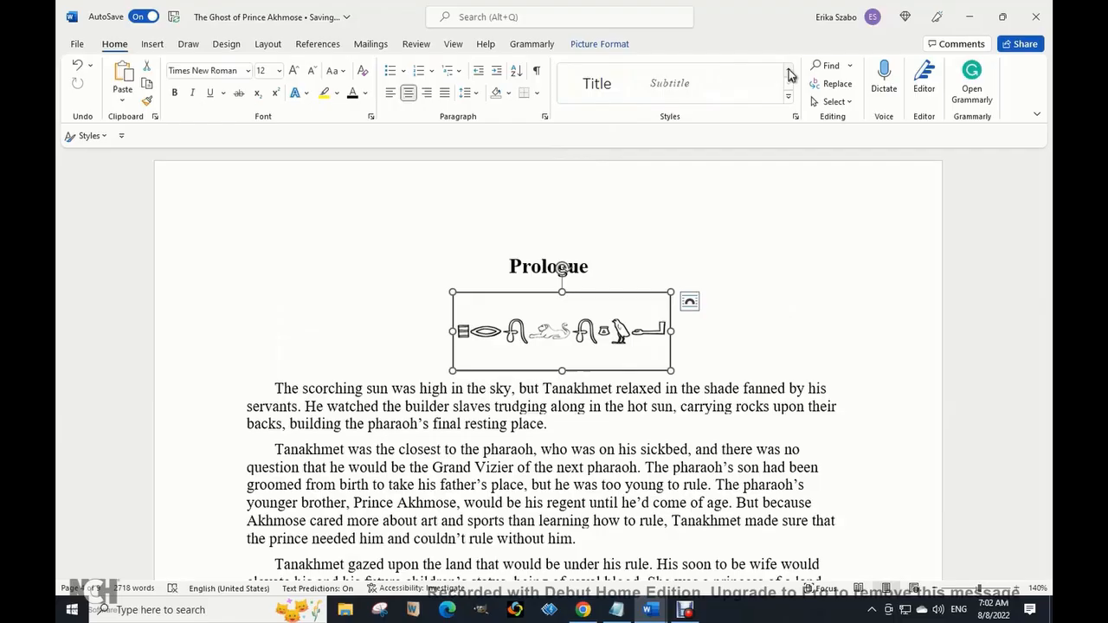
{"action": "left_click", "coordinate": [788, 70]}
{"action": "left_click", "coordinate": [594, 83]}
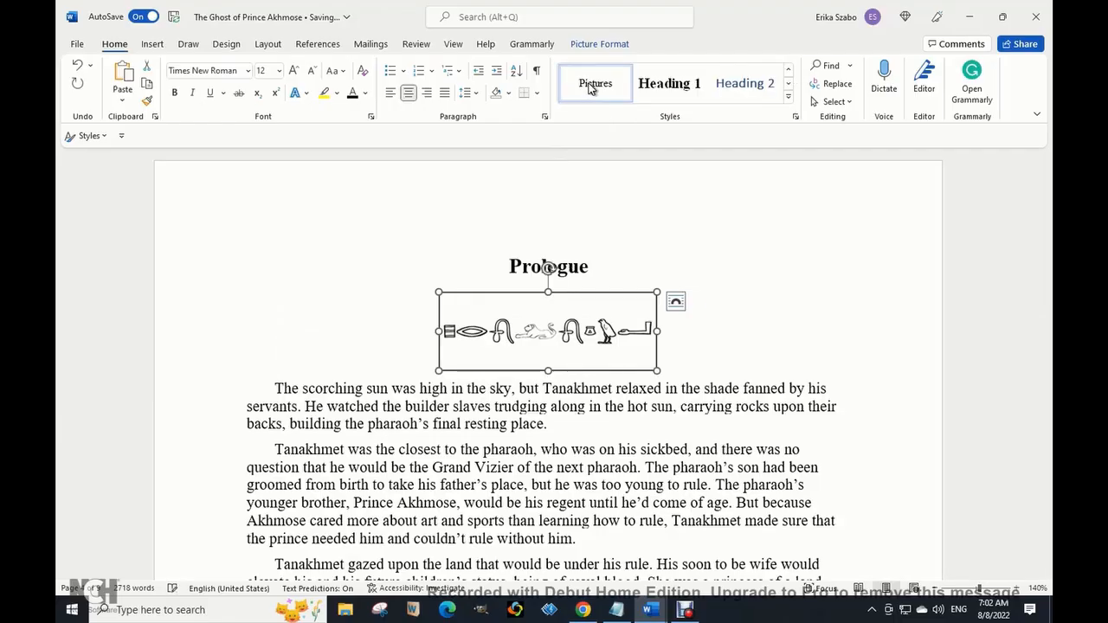
Apply the Pictures style to the hieroglyph picture under the Chapter One title
{"action": "scroll", "coordinate": [548, 269], "scroll_direction": "down", "scroll_amount": 20}
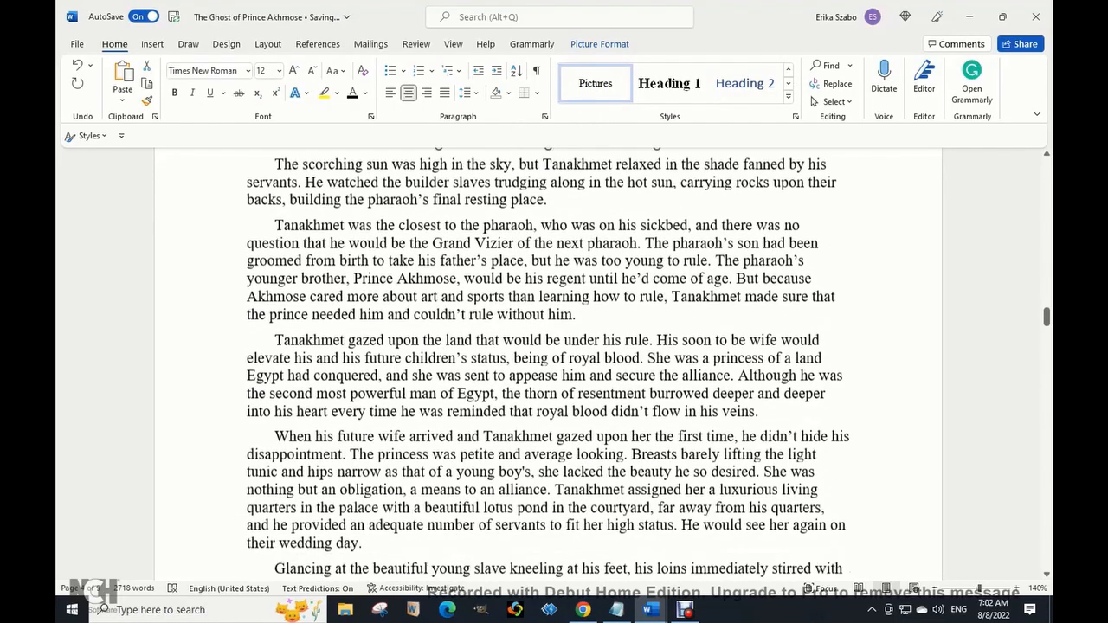
{"action": "scroll", "coordinate": [549, 364], "scroll_direction": "down", "scroll_amount": 10}
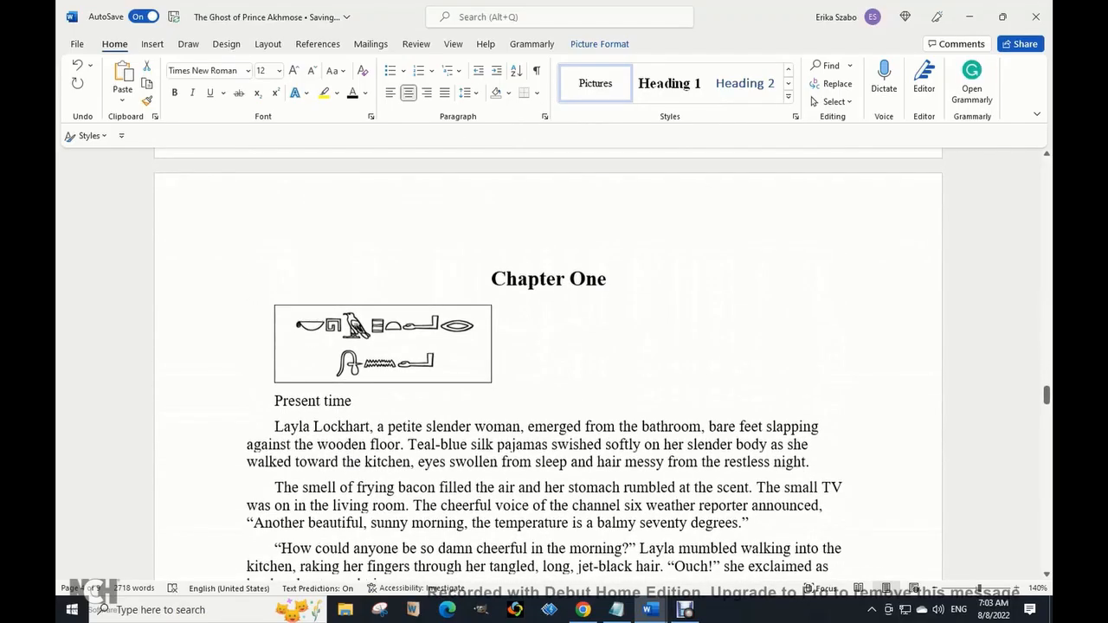
{"action": "left_click", "coordinate": [427, 343]}
{"action": "left_click", "coordinate": [588, 84]}
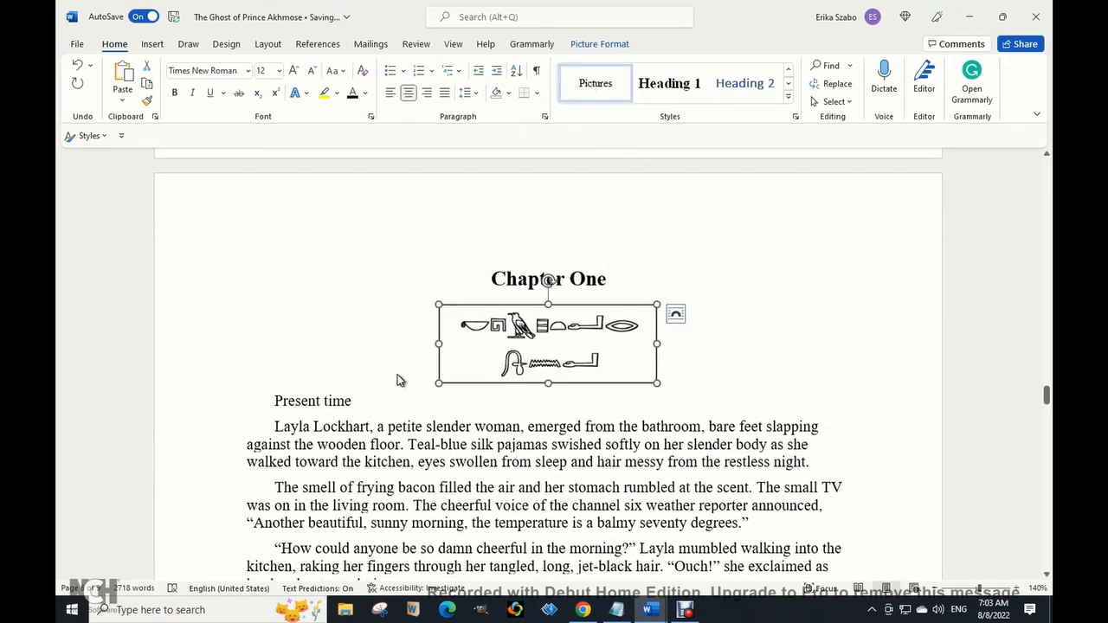
Start a new justified style from the Present time line and the first paragraph of Chapter One
{"action": "scroll", "coordinate": [397, 375], "scroll_direction": "down", "scroll_amount": 2}
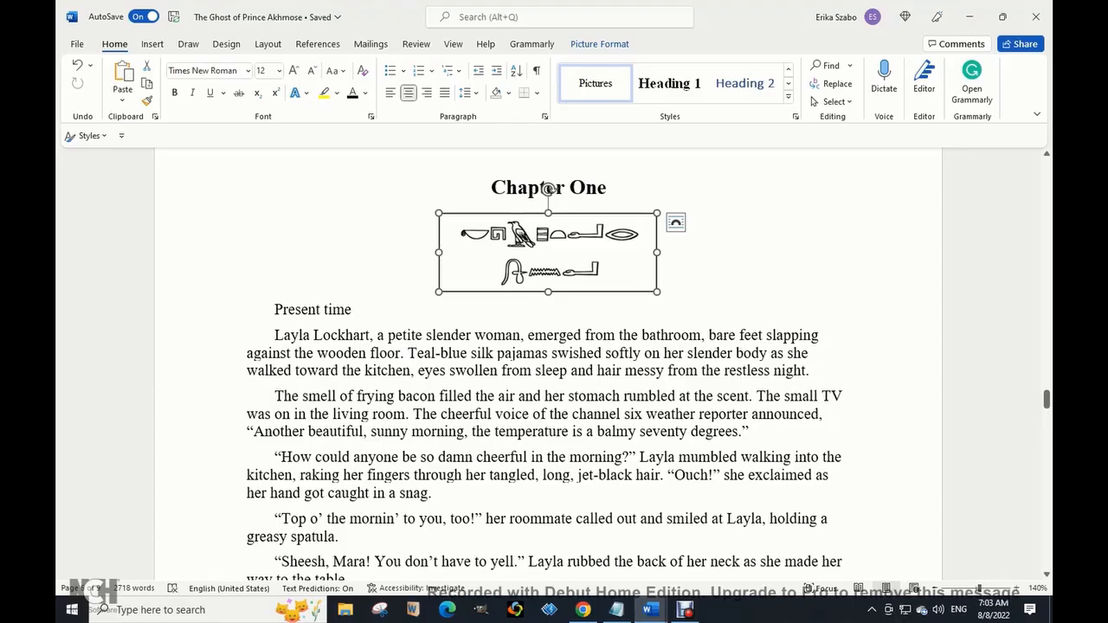
{"action": "left_click", "coordinate": [815, 371]}
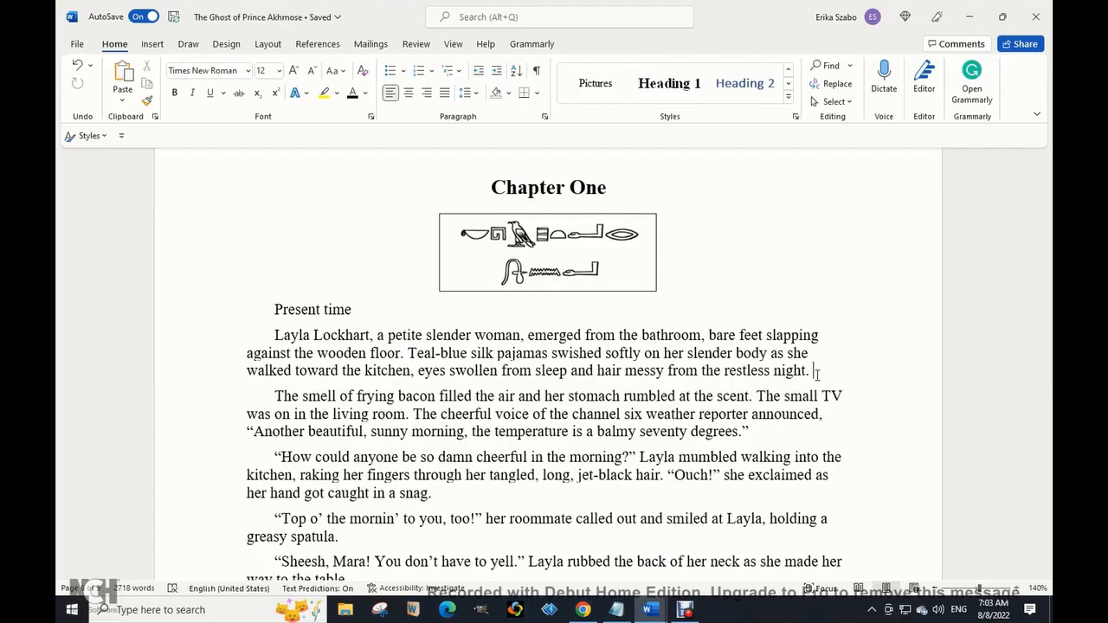
{"action": "left_click_drag", "start_coordinate": [817, 375], "coordinate": [273, 327]}
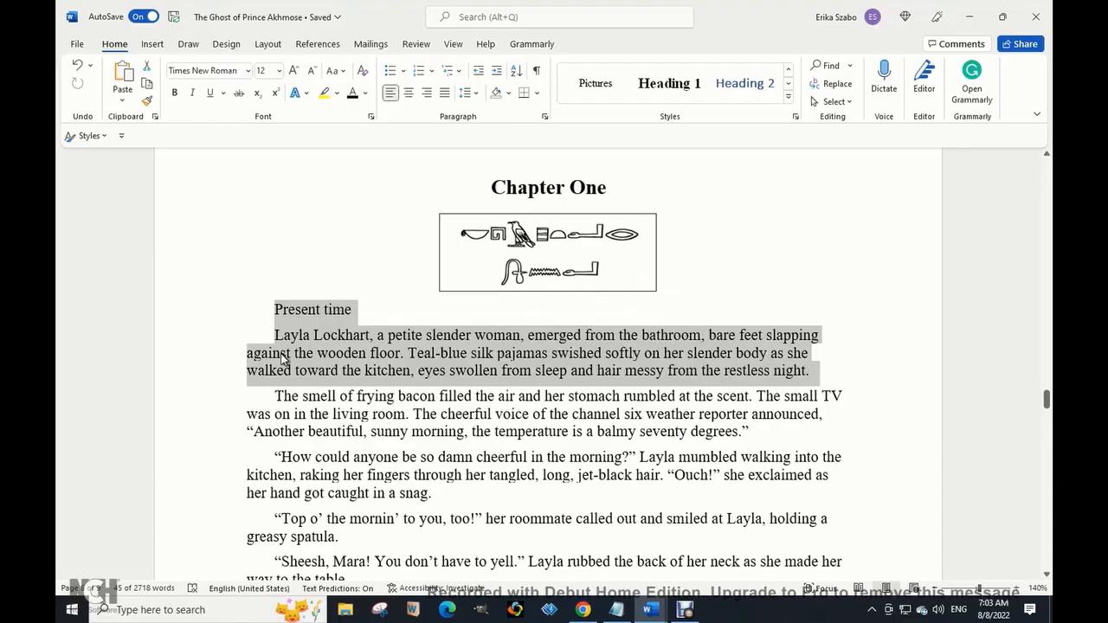
{"action": "left_click", "coordinate": [796, 118]}
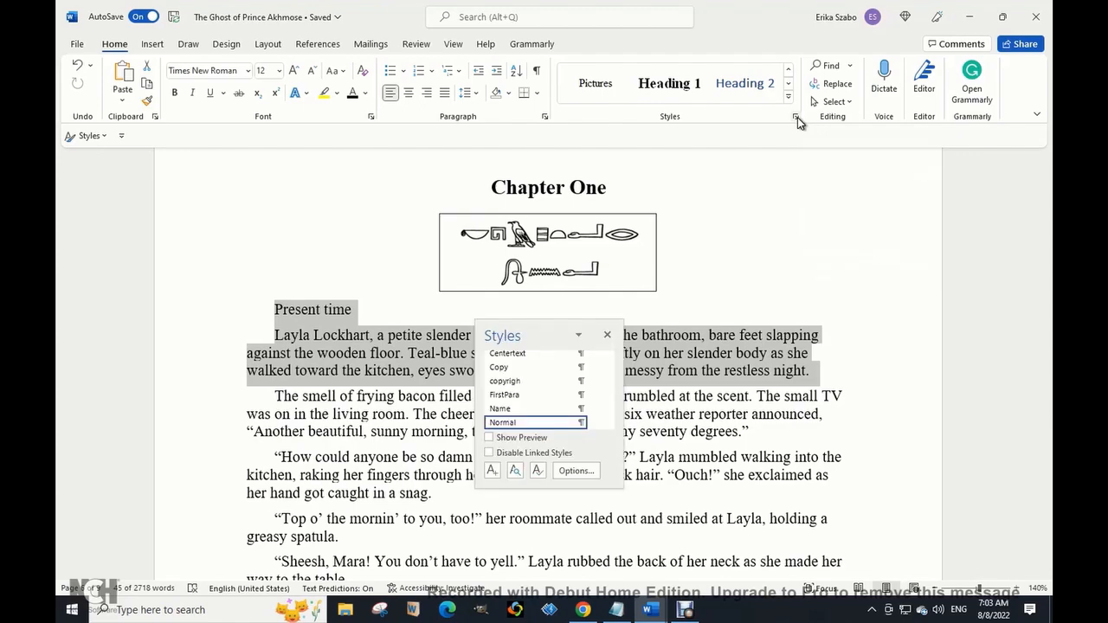
{"action": "left_click", "coordinate": [492, 470]}
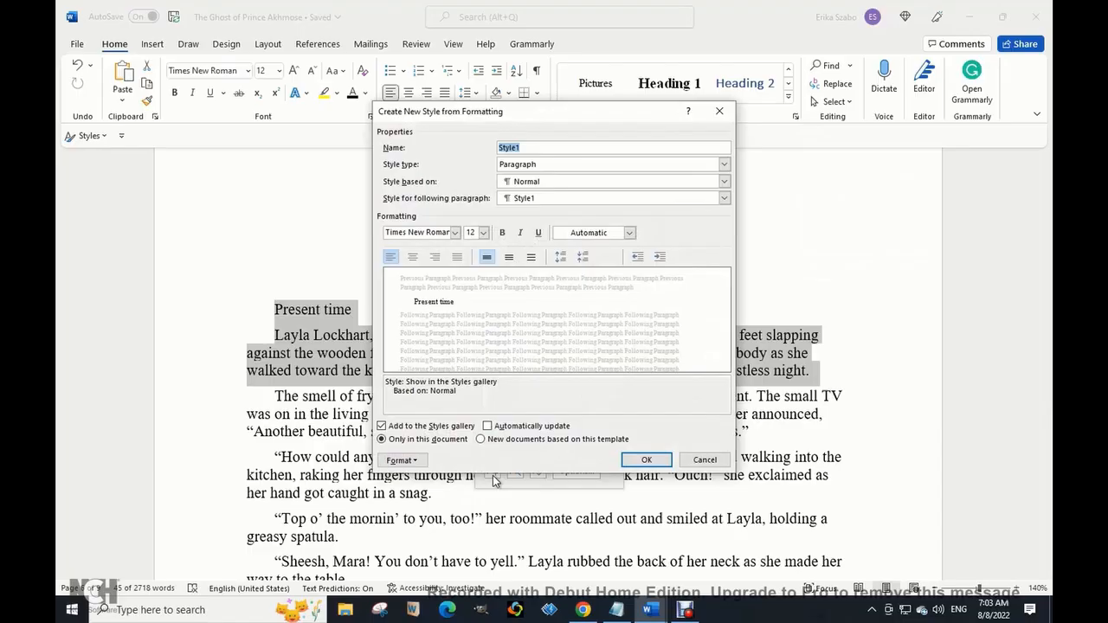
{"action": "left_click", "coordinate": [457, 258]}
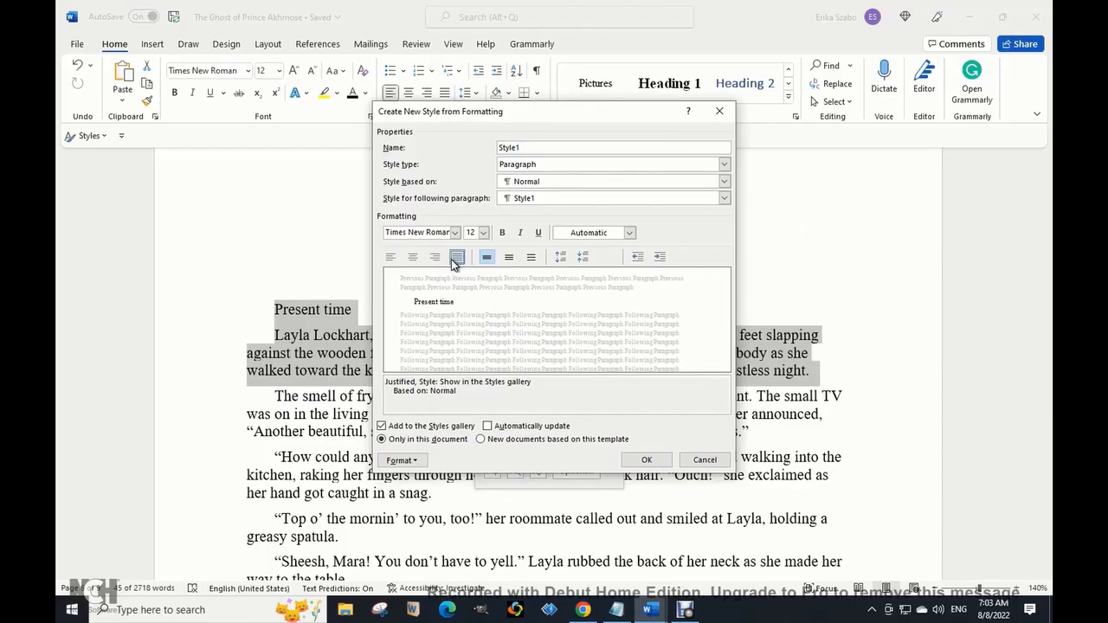
Set the new style's special indentation to (none), create the style and close the styles list
{"action": "left_click", "coordinate": [410, 463]}
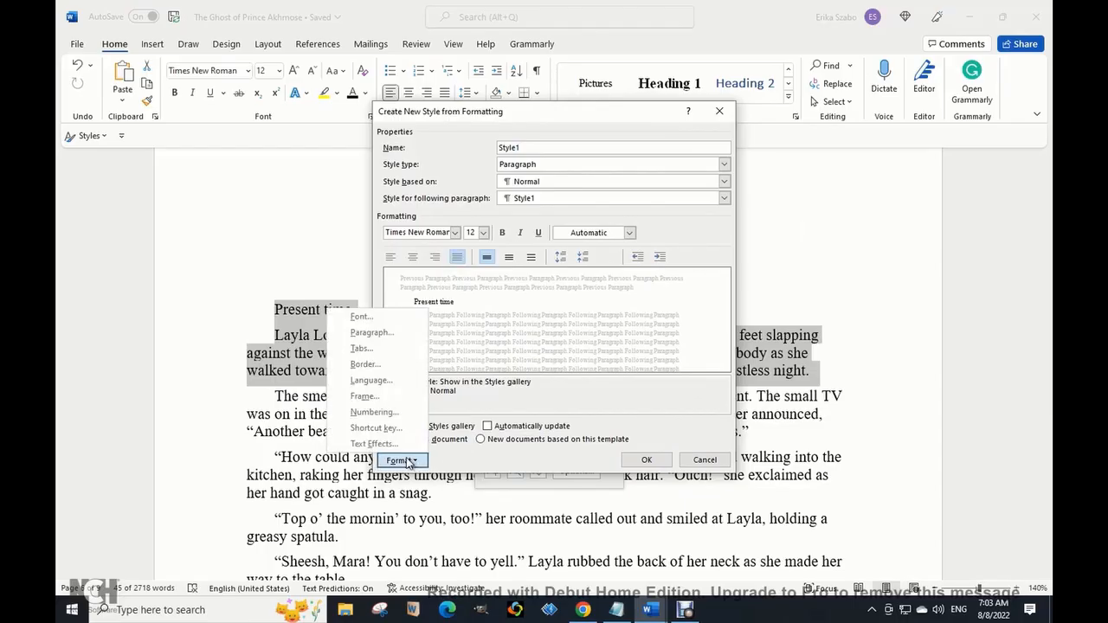
{"action": "left_click", "coordinate": [370, 339]}
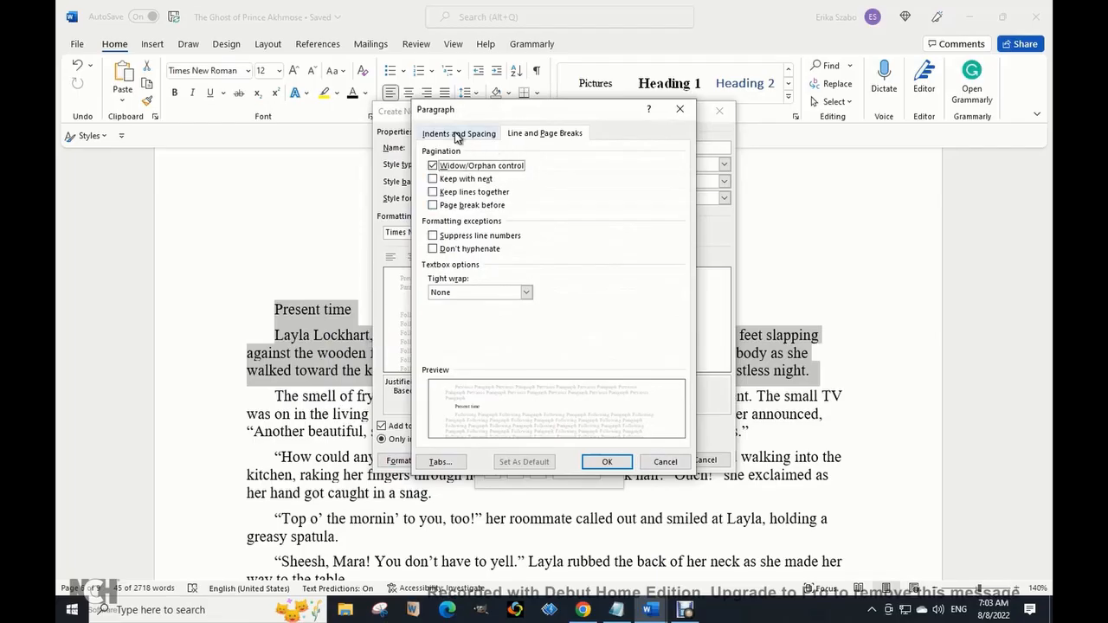
{"action": "left_click", "coordinate": [457, 136]}
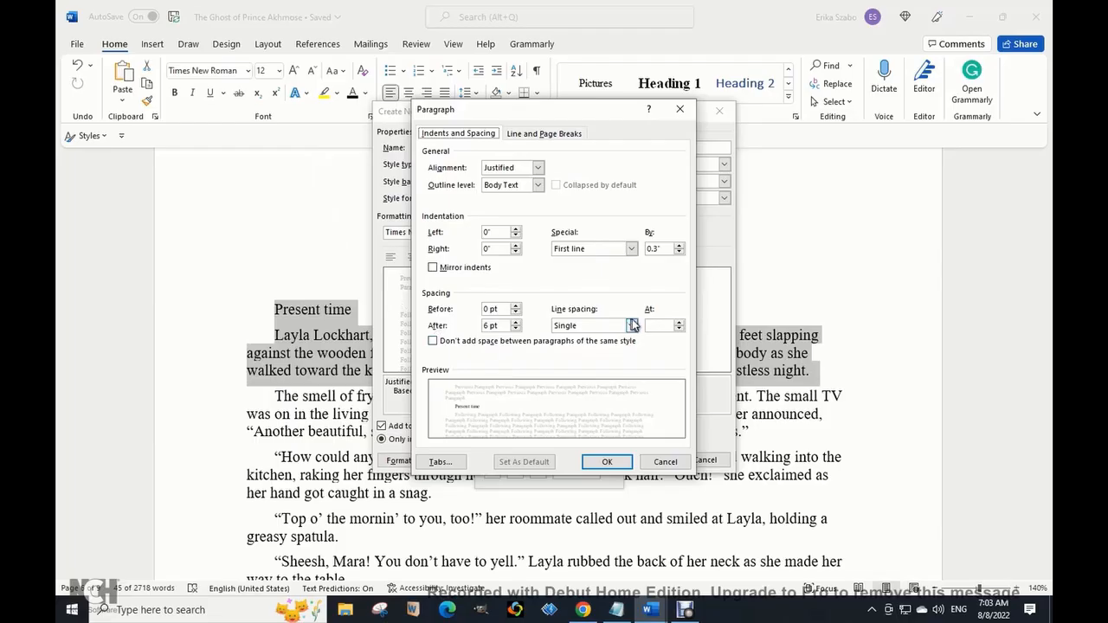
{"action": "left_click", "coordinate": [660, 250]}
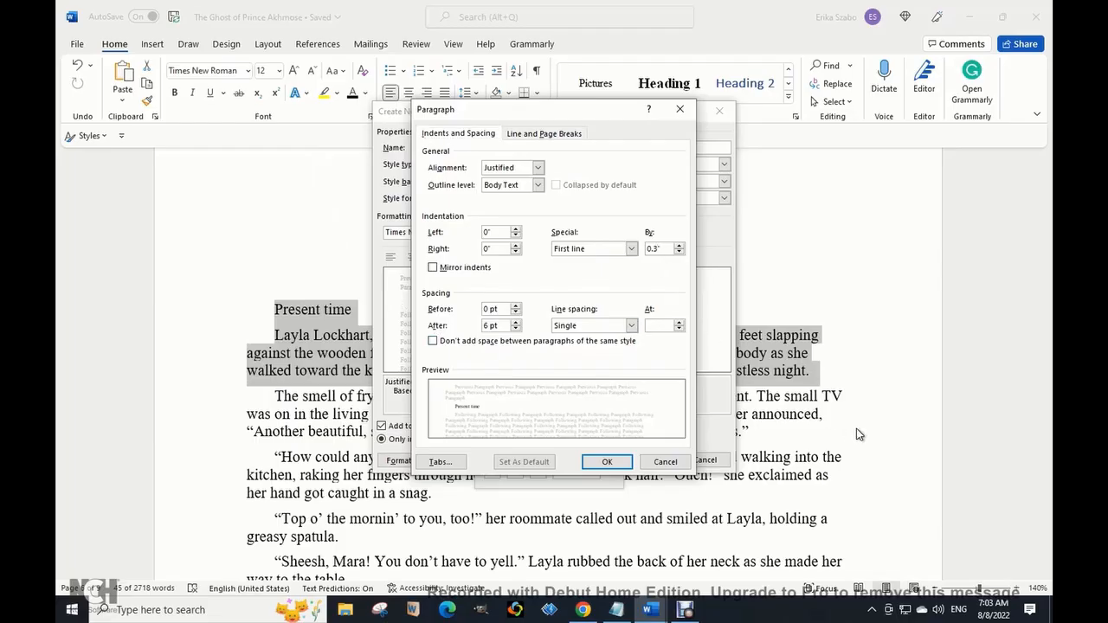
{"action": "left_click", "coordinate": [631, 250]}
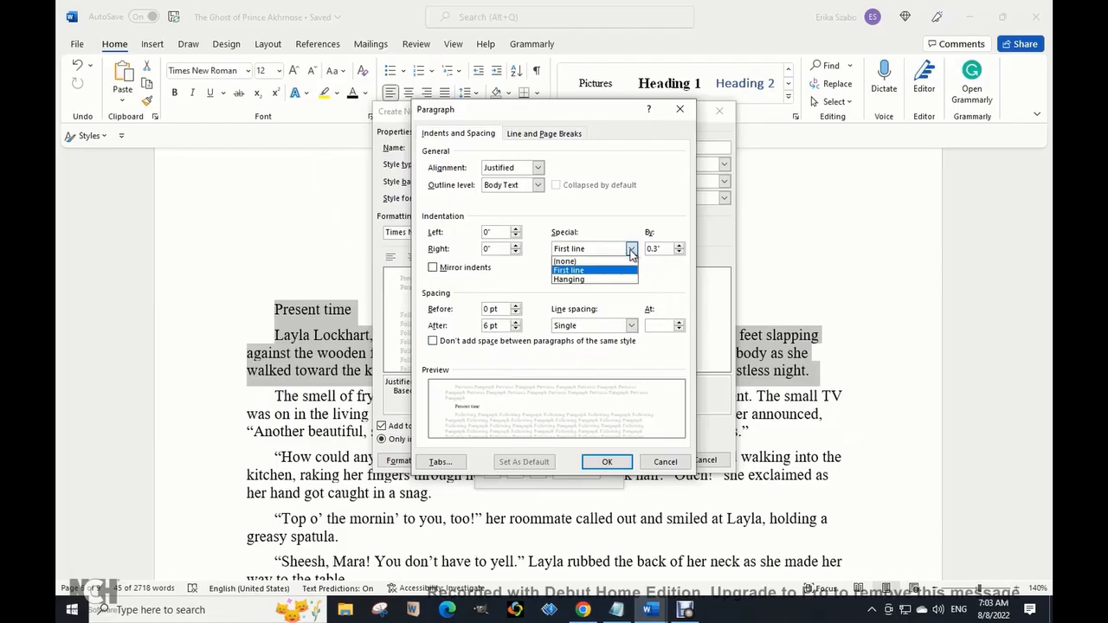
{"action": "left_click", "coordinate": [573, 261]}
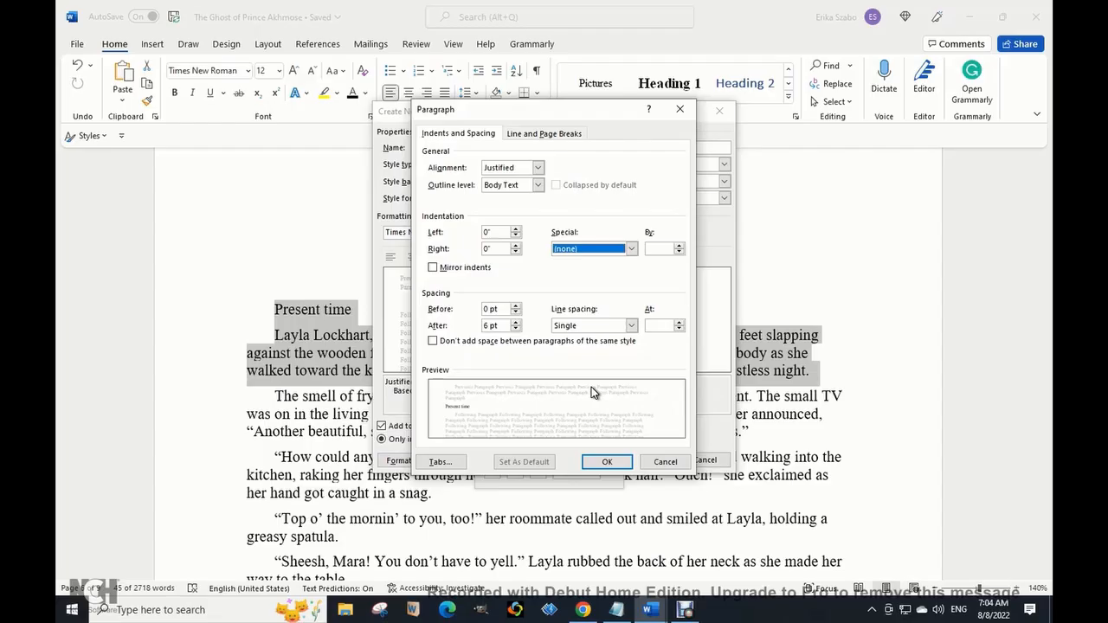
{"action": "left_click", "coordinate": [608, 464]}
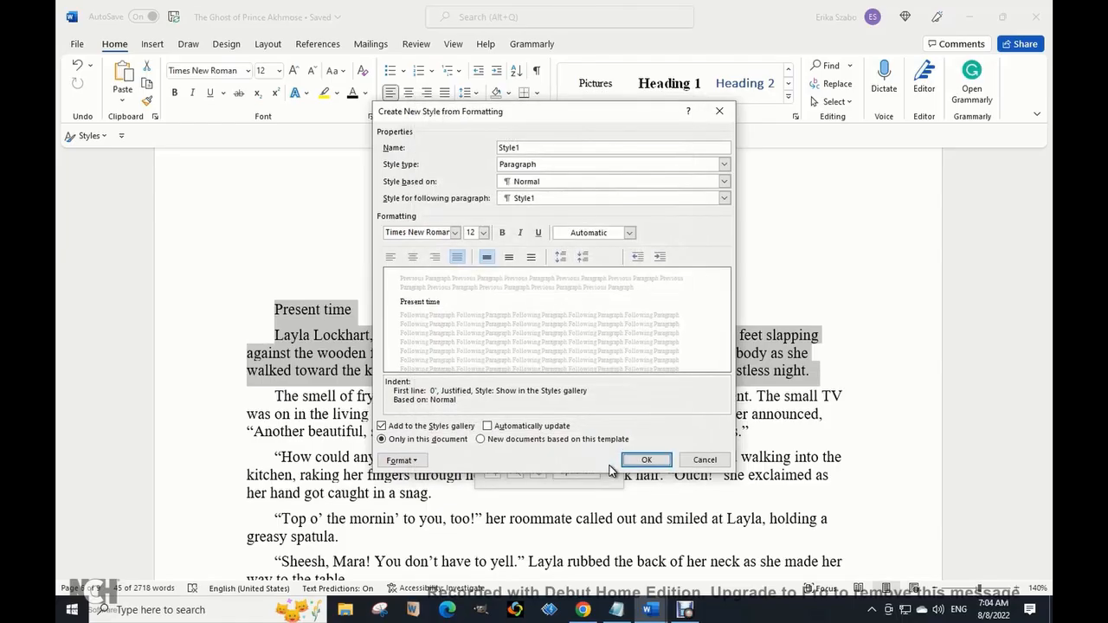
{"action": "left_click", "coordinate": [645, 461]}
{"action": "left_click", "coordinate": [791, 367]}
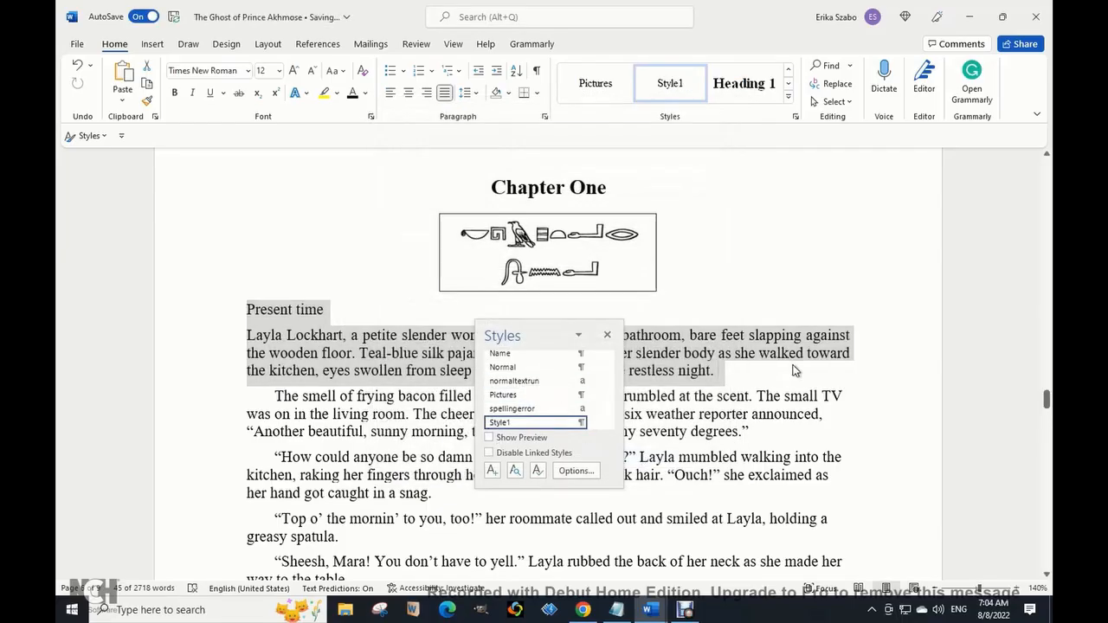
{"action": "left_click", "coordinate": [609, 335]}
Rename the new unindented paragraph style as Firstpara
{"action": "right_click", "coordinate": [676, 87]}
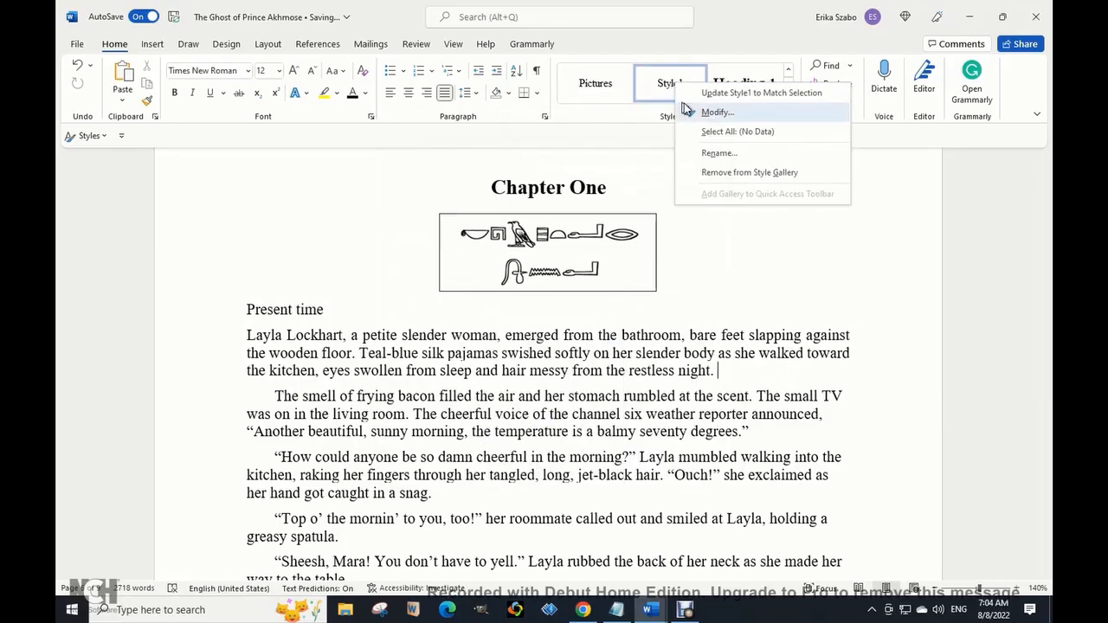
{"action": "left_click", "coordinate": [718, 152]}
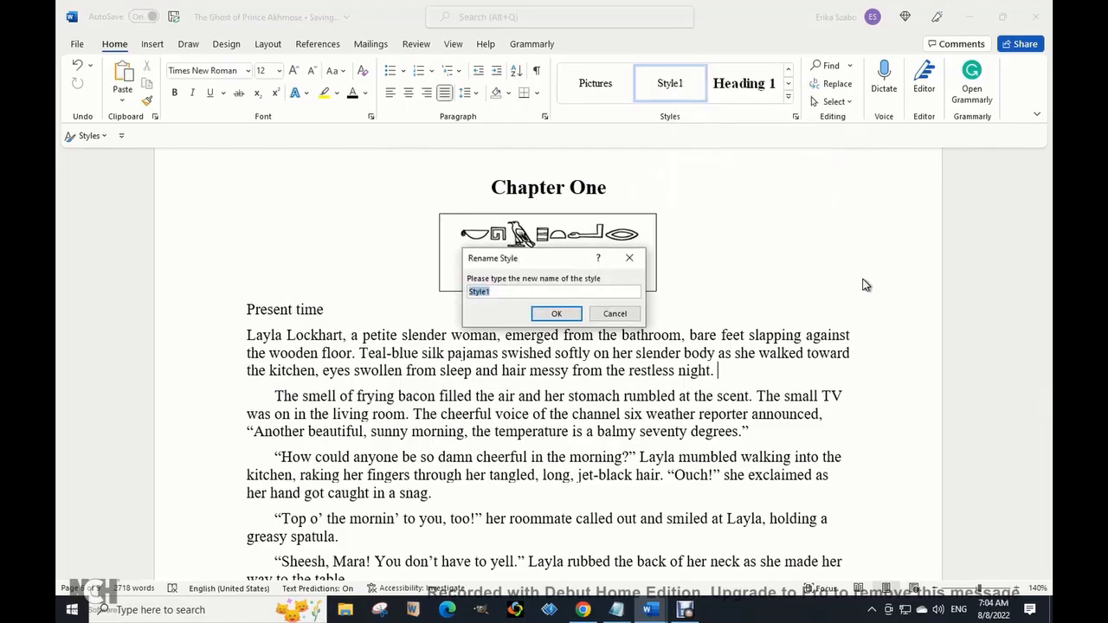
{"action": "type", "text": "Firstpara"}
{"action": "left_click", "coordinate": [555, 315]}
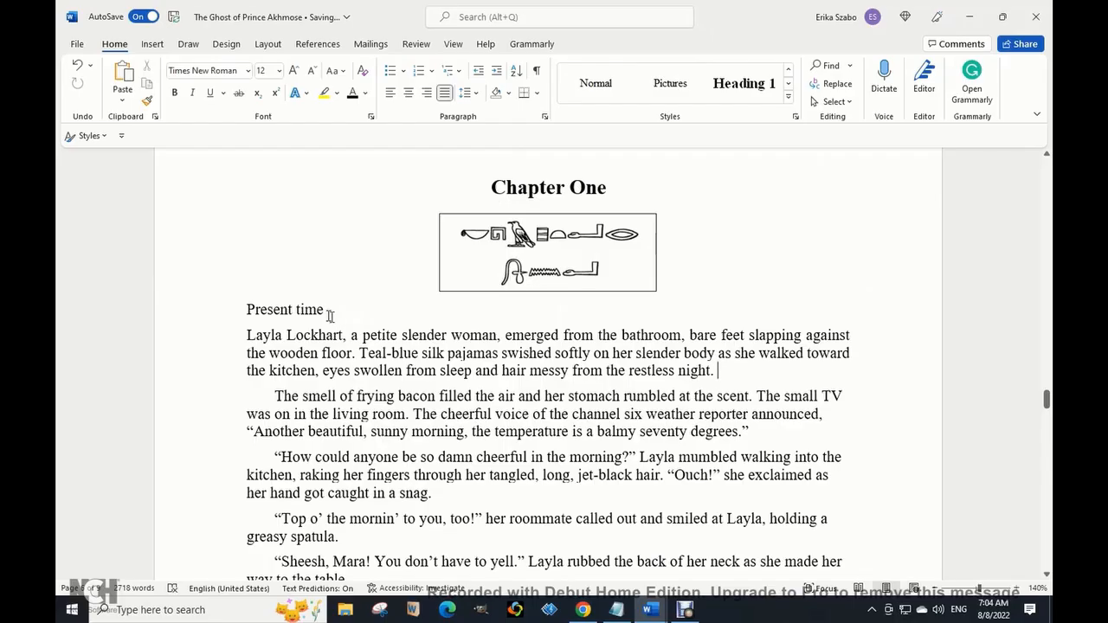
Make the Present time line of Chapter One bold
{"action": "left_click_drag", "start_coordinate": [327, 309], "coordinate": [246, 310]}
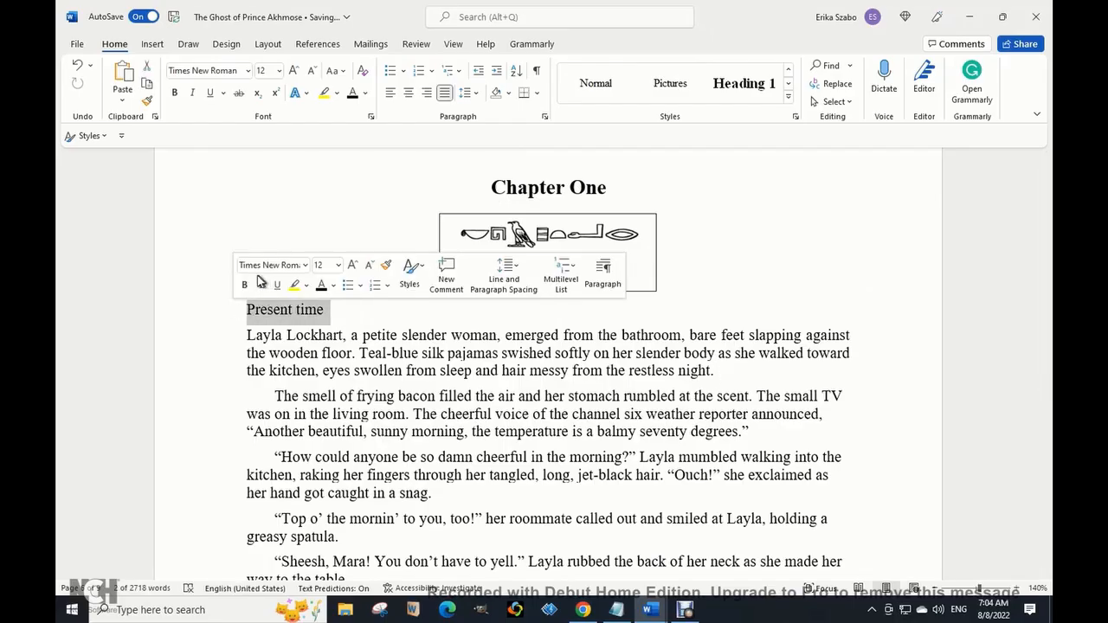
{"action": "left_click", "coordinate": [246, 286]}
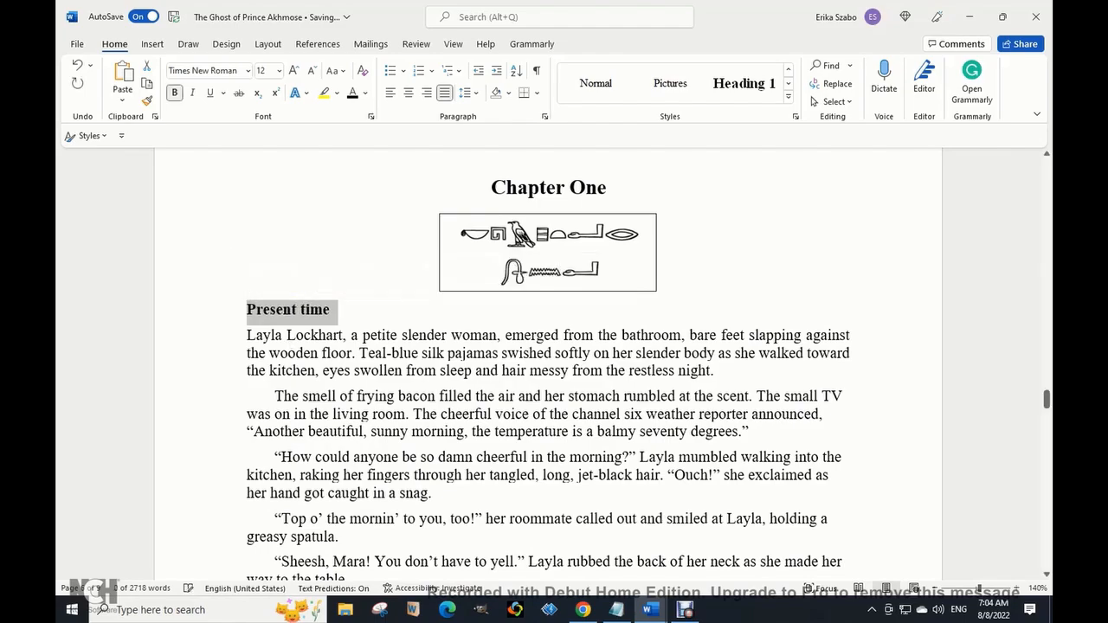
Apply the Pictures style to the small ornamental scene divider above the paragraph beginning "Meeting Mara" in Chapter One
{"action": "scroll", "coordinate": [548, 363], "scroll_direction": "down", "scroll_amount": 15}
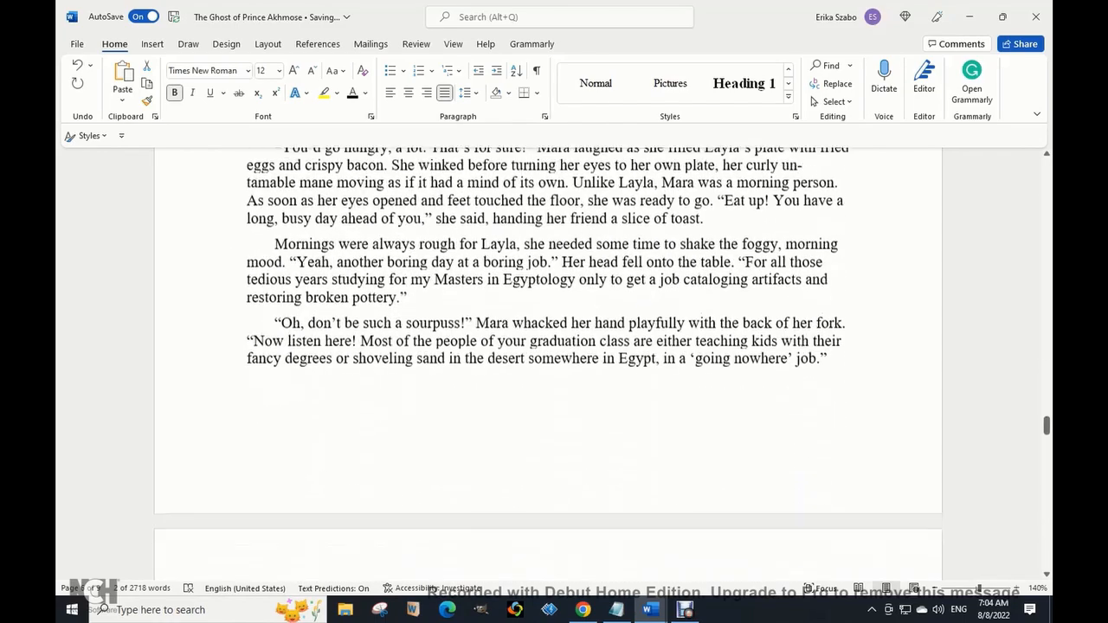
{"action": "scroll", "coordinate": [548, 364], "scroll_direction": "down", "scroll_amount": 8}
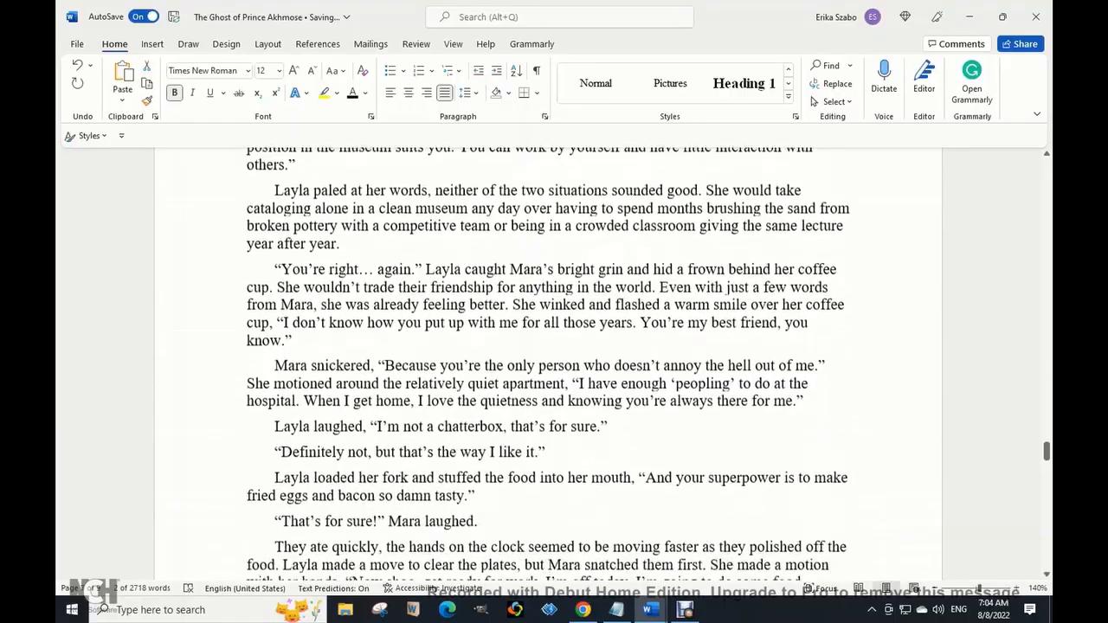
{"action": "scroll", "coordinate": [548, 364], "scroll_direction": "down", "scroll_amount": 4}
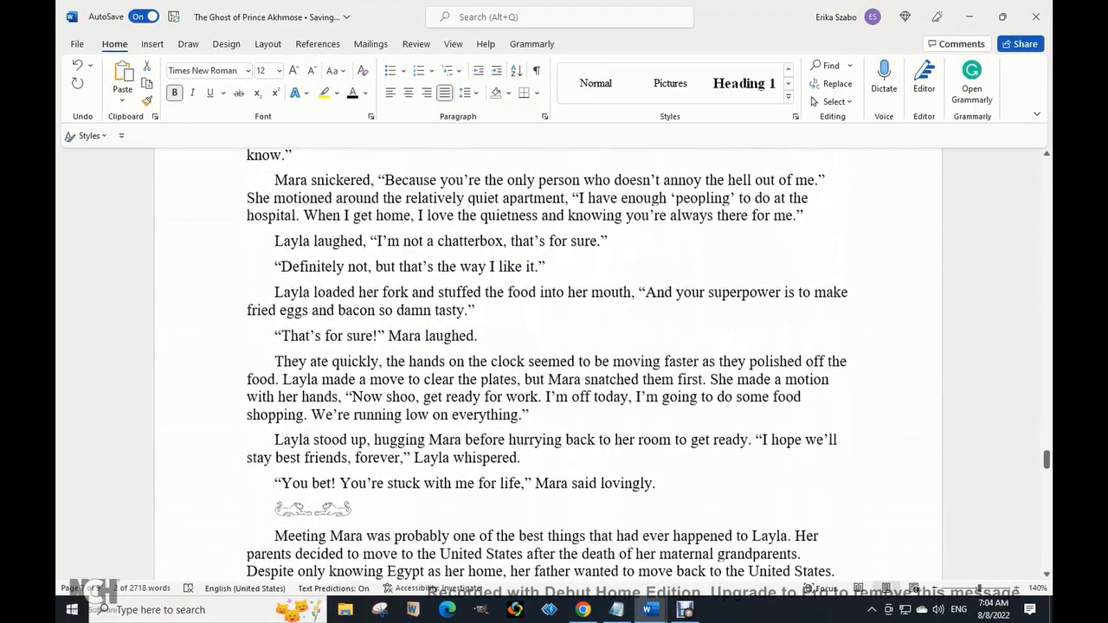
{"action": "scroll", "coordinate": [548, 364], "scroll_direction": "down", "scroll_amount": 1}
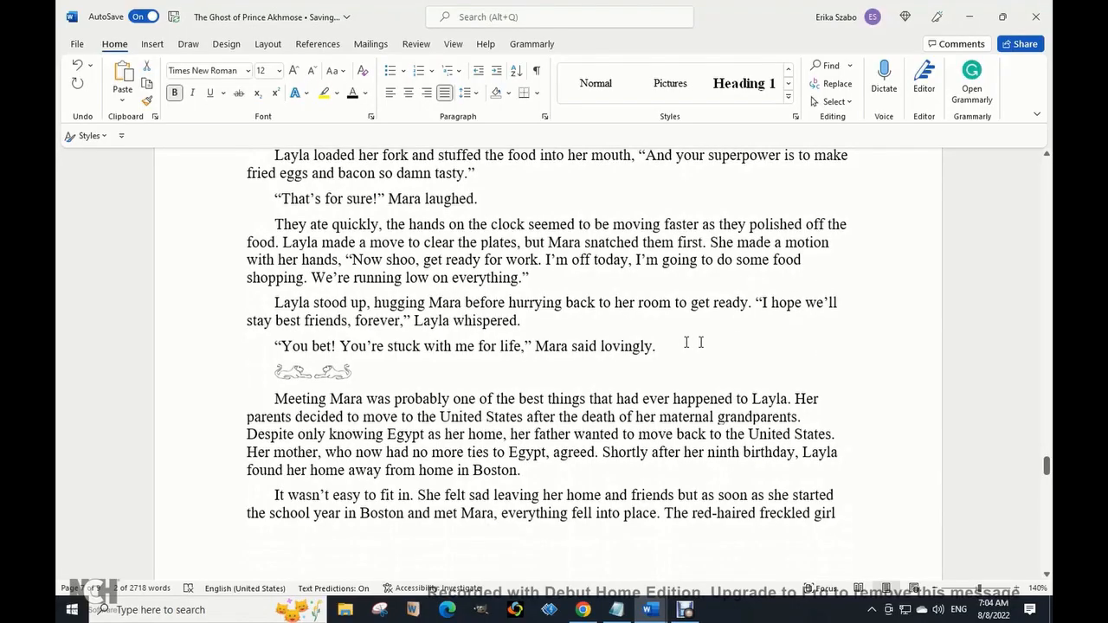
{"action": "scroll", "coordinate": [548, 364], "scroll_direction": "down", "scroll_amount": 2}
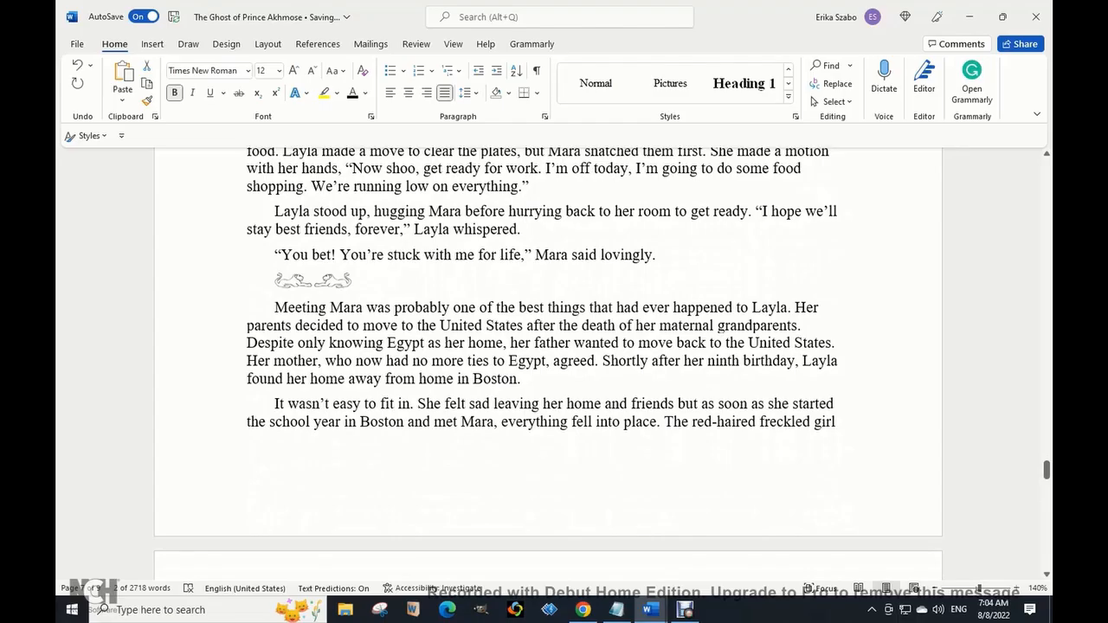
{"action": "left_click", "coordinate": [310, 282]}
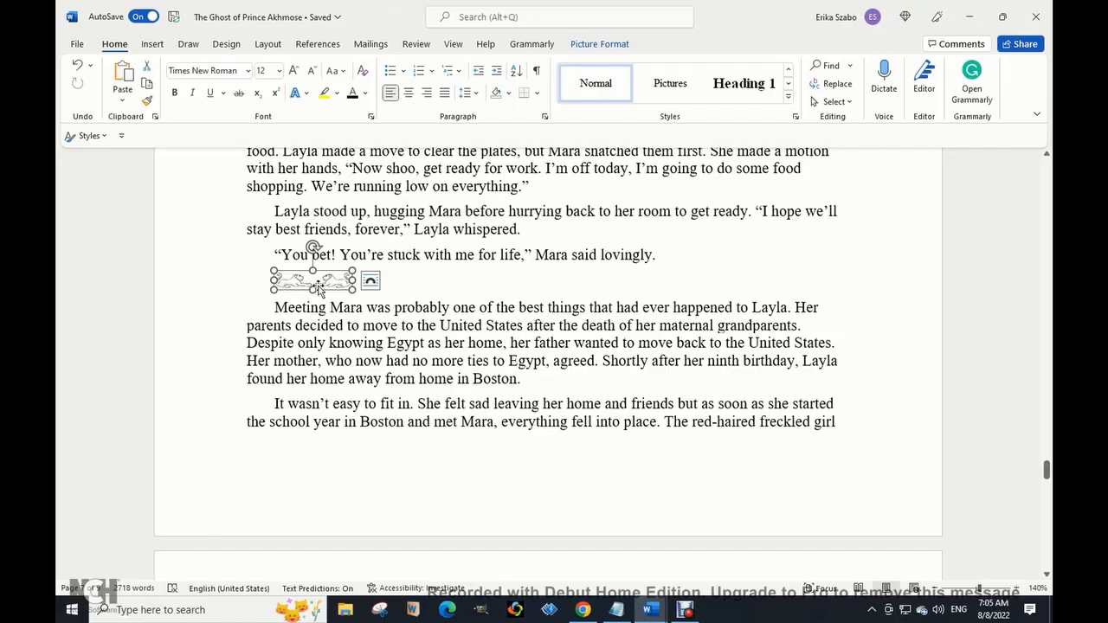
{"action": "left_click", "coordinate": [676, 90]}
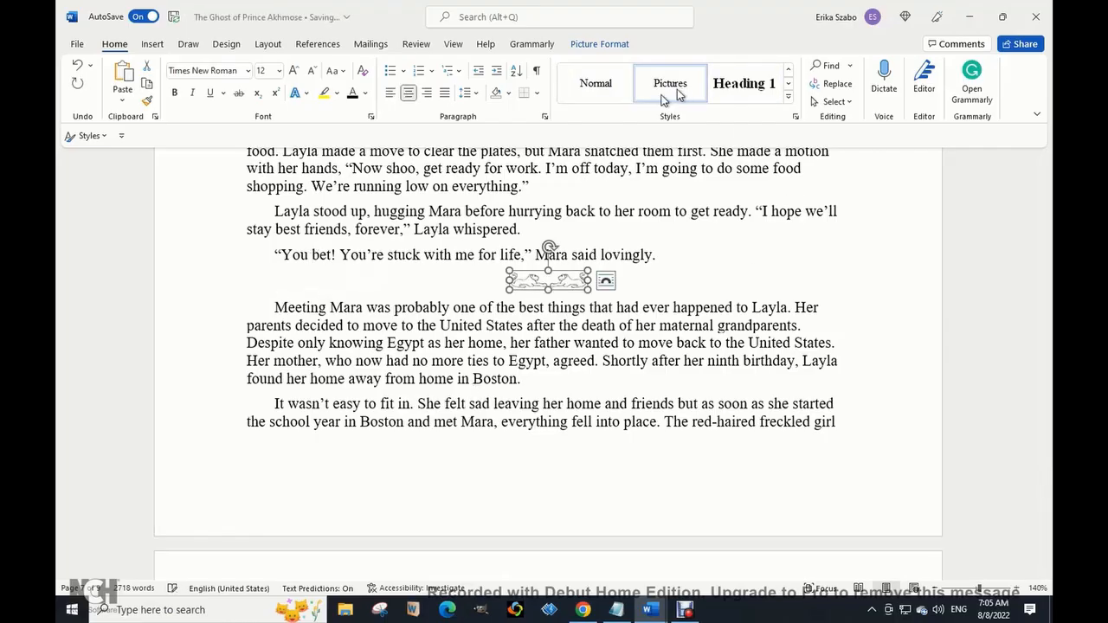
Apply the Heading 1 style to the Chapter Two title
{"action": "scroll", "coordinate": [548, 364], "scroll_direction": "down", "scroll_amount": 6}
{"action": "scroll", "coordinate": [548, 364], "scroll_direction": "down", "scroll_amount": 3}
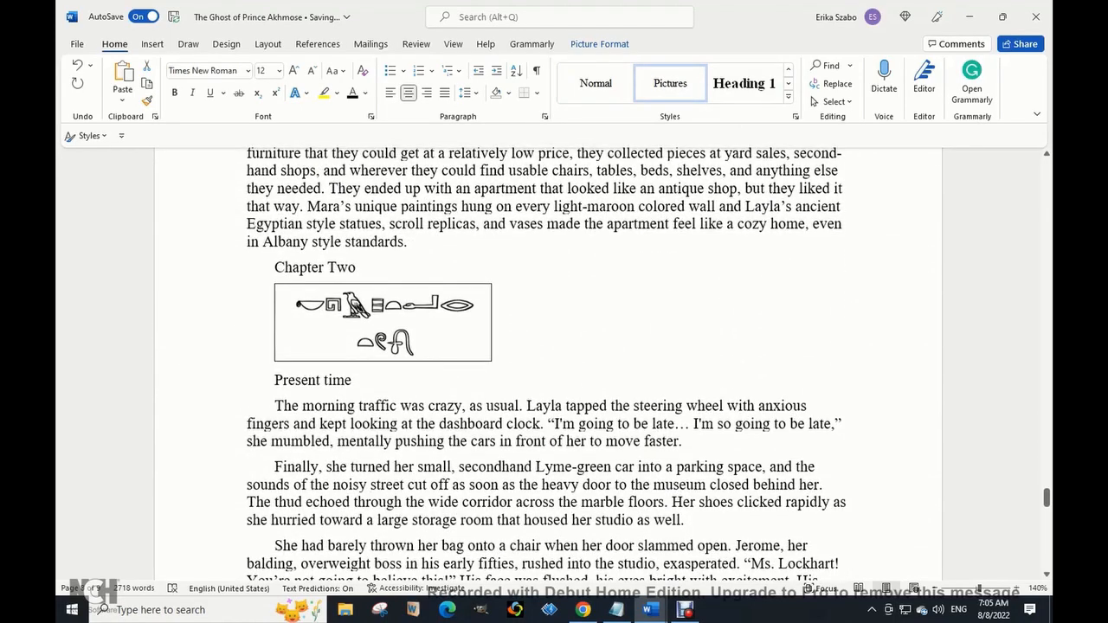
{"action": "left_click_drag", "start_coordinate": [357, 267], "coordinate": [273, 268]}
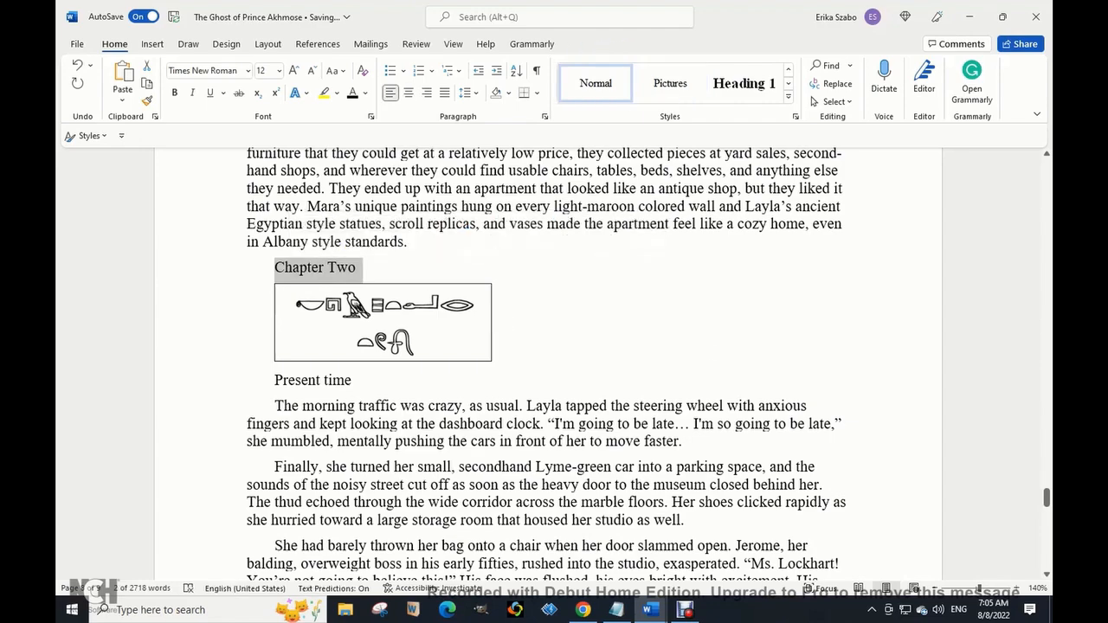
{"action": "left_click", "coordinate": [743, 83]}
Apply the Pictures style to the hieroglyph picture under the Chapter Two title
{"action": "scroll", "coordinate": [669, 337], "scroll_direction": "down", "scroll_amount": 1}
{"action": "scroll", "coordinate": [670, 337], "scroll_direction": "down", "scroll_amount": 2}
{"action": "left_click", "coordinate": [398, 368]}
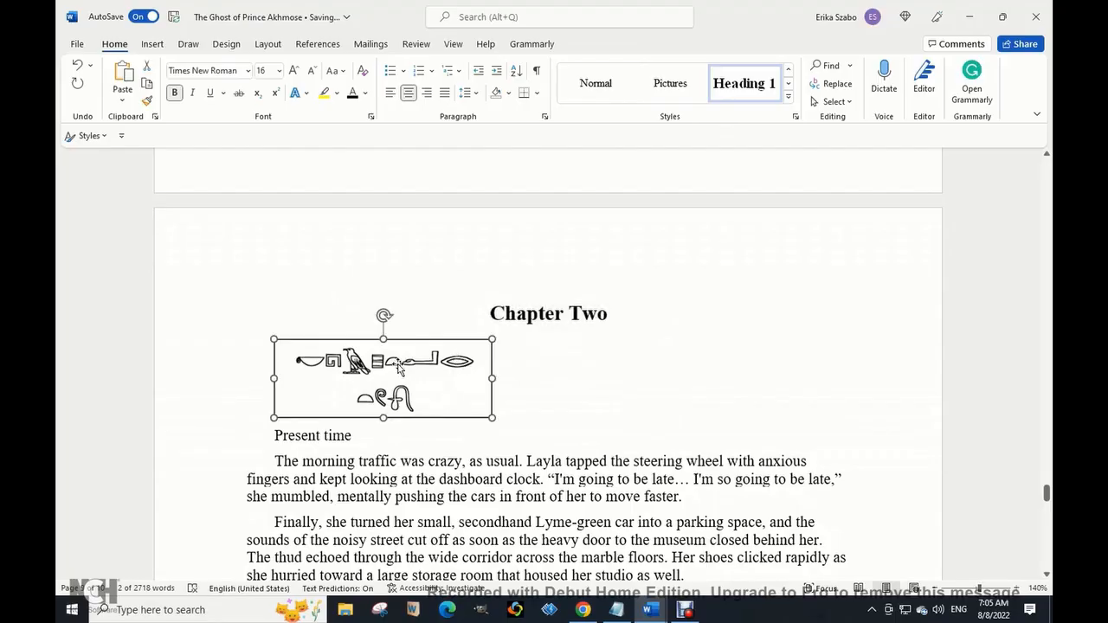
{"action": "left_click", "coordinate": [667, 83]}
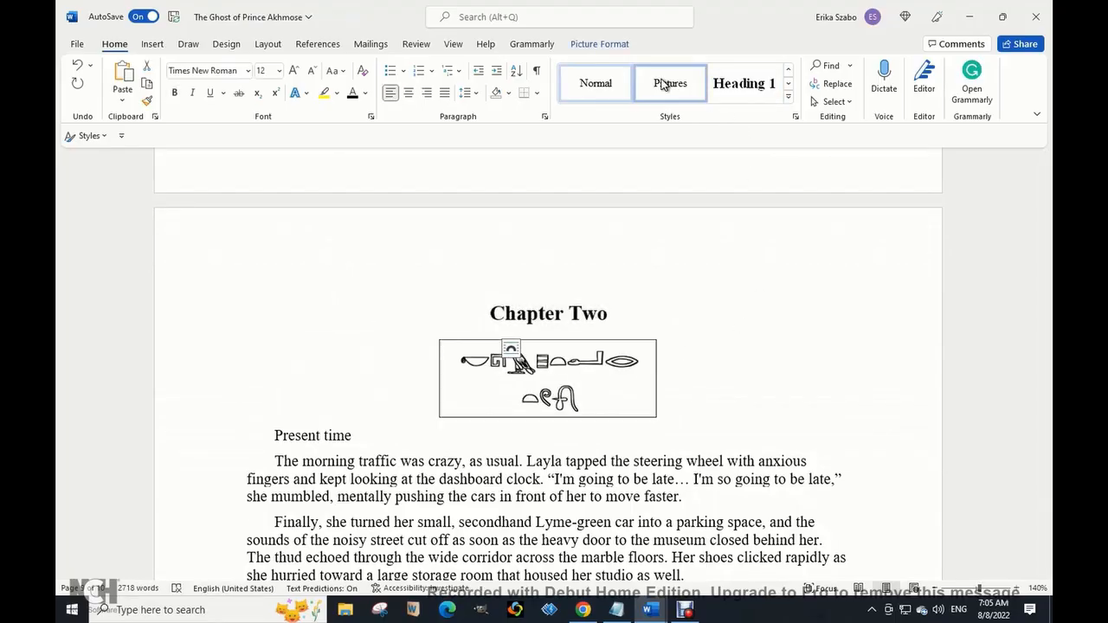
Apply the Firstpara style to the Present time line and the first paragraph of Chapter Two
{"action": "scroll", "coordinate": [663, 409], "scroll_direction": "down", "scroll_amount": 1}
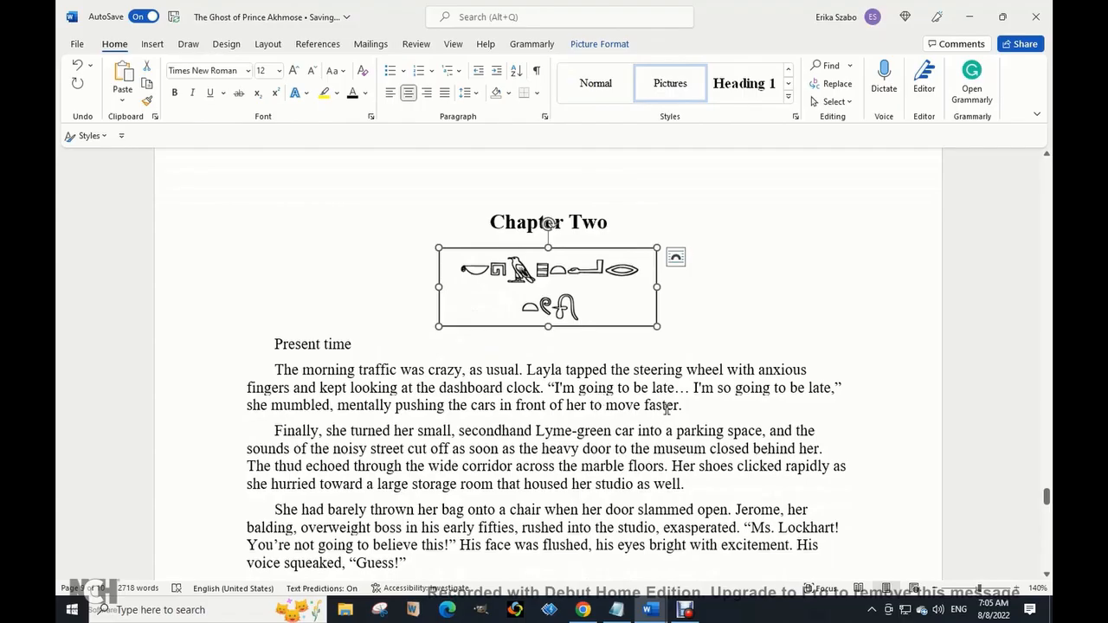
{"action": "left_click_drag", "start_coordinate": [684, 405], "coordinate": [228, 354]}
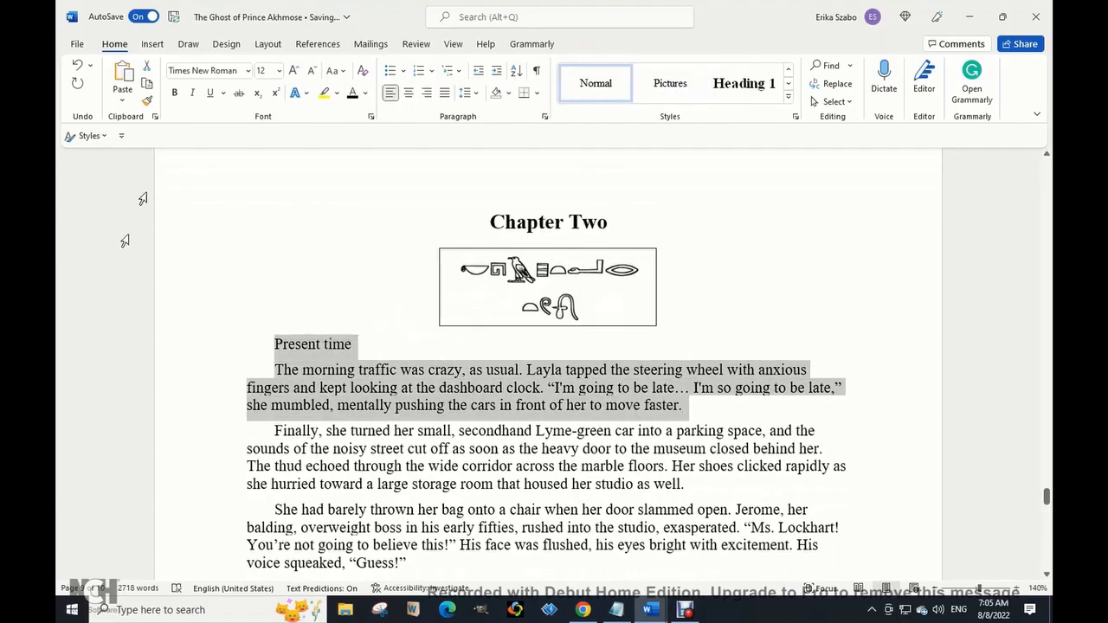
{"action": "left_click", "coordinate": [788, 73]}
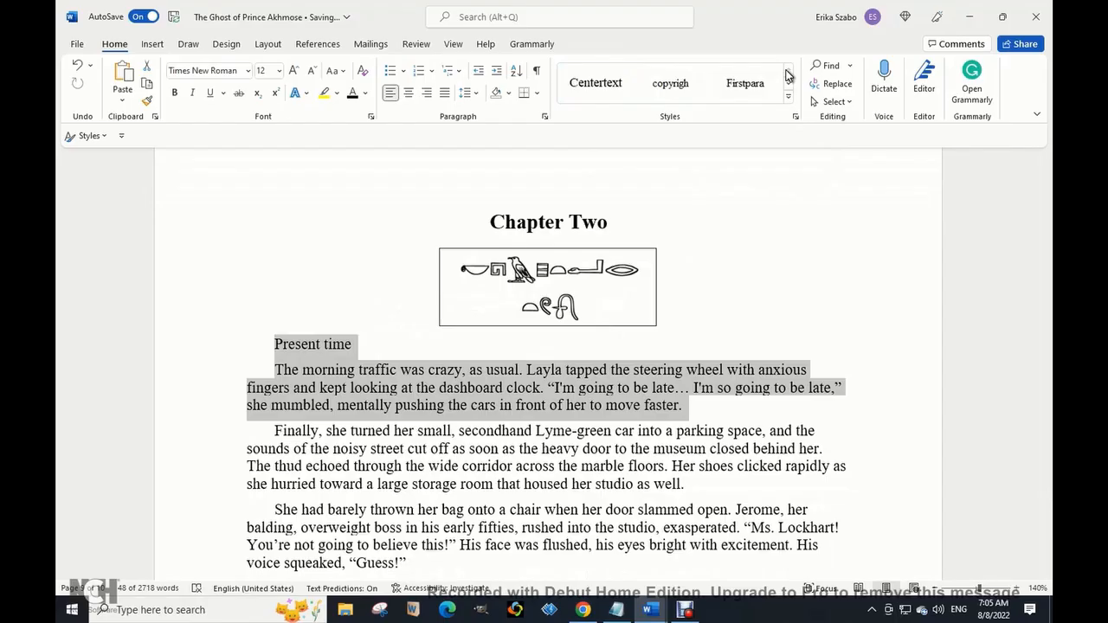
{"action": "left_click", "coordinate": [745, 83]}
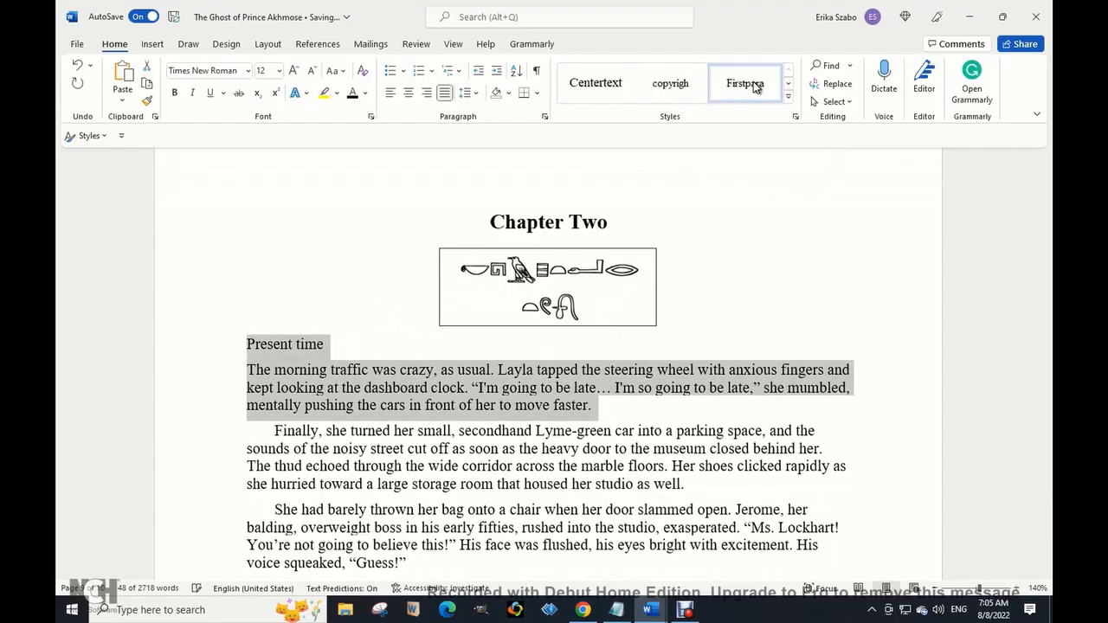
Make the Present time line of Chapter Two bold
{"action": "left_click", "coordinate": [329, 345]}
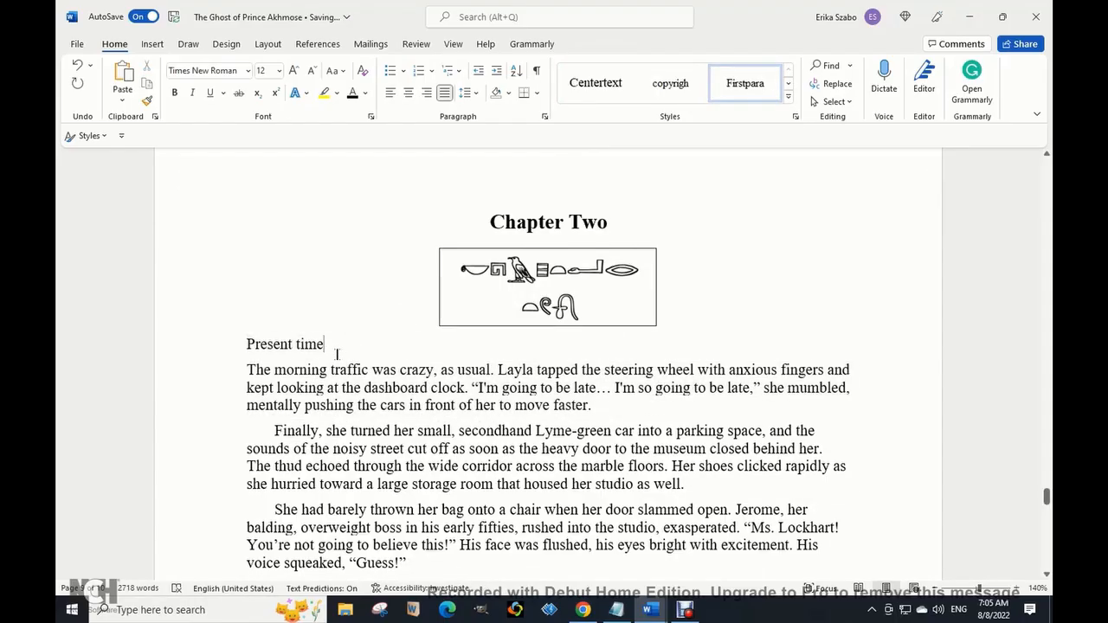
{"action": "left_click_drag", "start_coordinate": [329, 346], "coordinate": [238, 344]}
{"action": "left_click", "coordinate": [244, 324]}
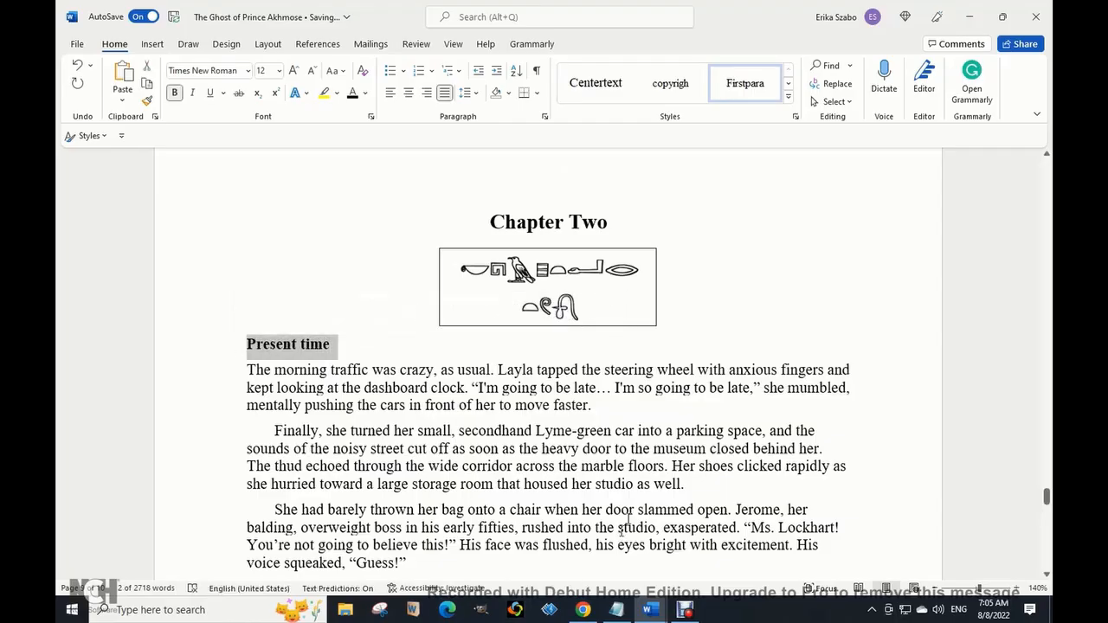
Look through the rest of Chapter Two to the end of the manuscript and return to the title page
{"action": "scroll", "coordinate": [626, 522], "scroll_direction": "down", "scroll_amount": 6}
{"action": "scroll", "coordinate": [656, 405], "scroll_direction": "down", "scroll_amount": 20}
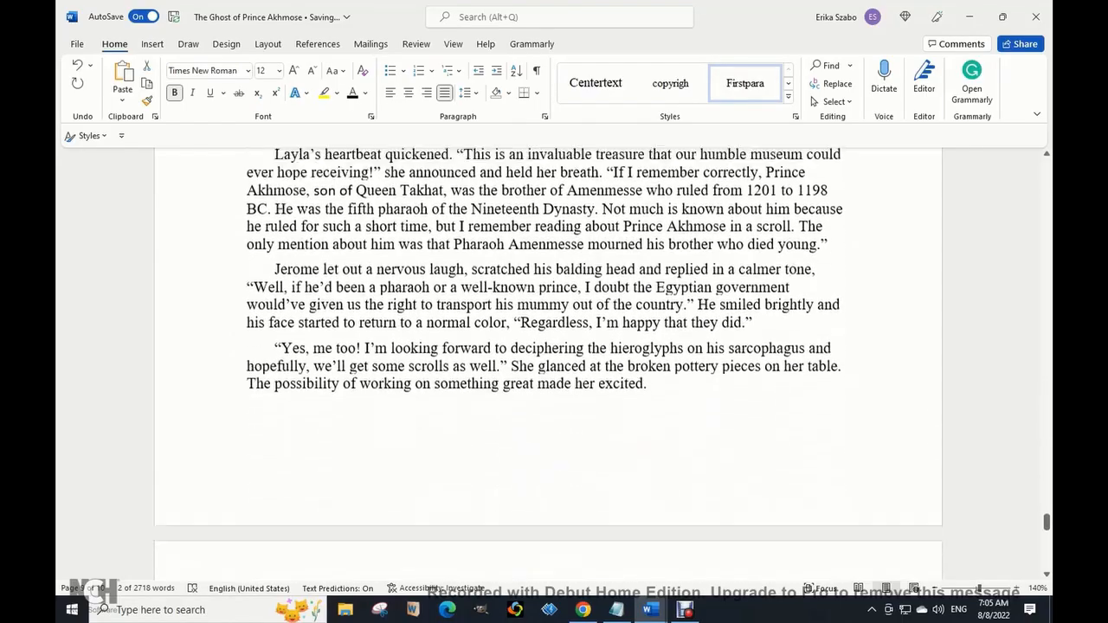
{"action": "scroll", "coordinate": [656, 405], "scroll_direction": "down", "scroll_amount": 8}
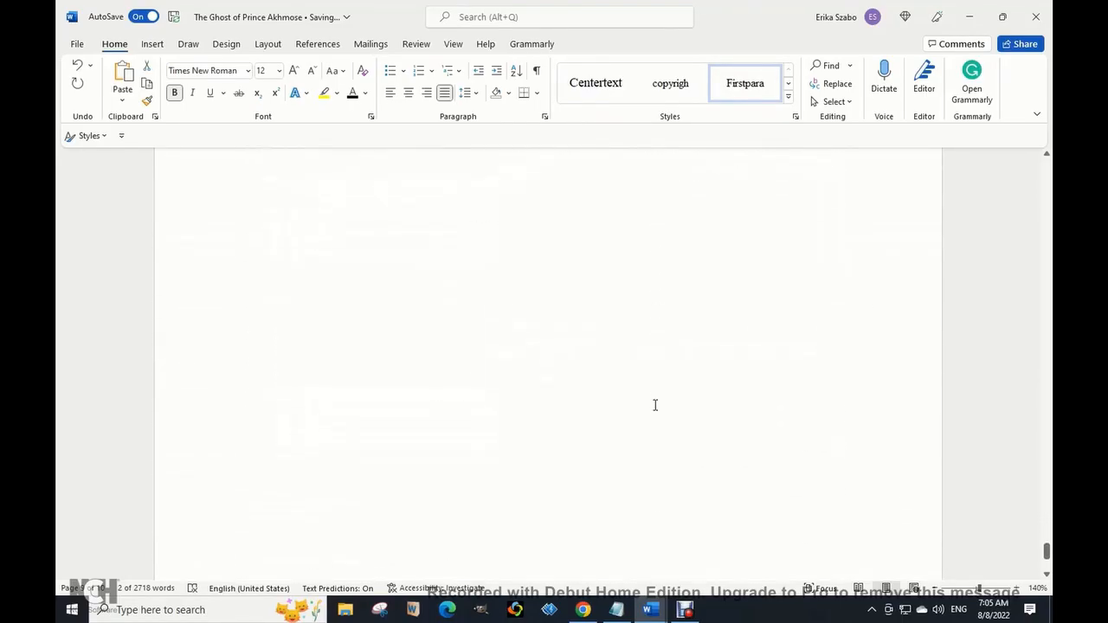
{"action": "scroll", "coordinate": [656, 405], "scroll_direction": "up", "scroll_amount": 4}
{"action": "scroll", "coordinate": [655, 405], "scroll_direction": "up", "scroll_amount": 15}
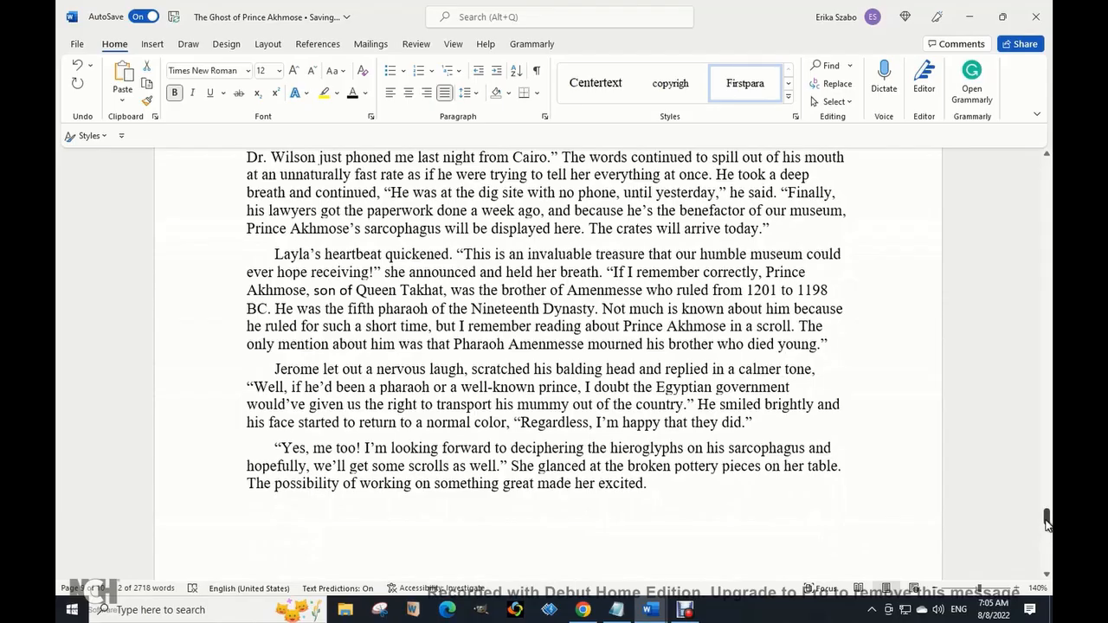
{"action": "left_click_drag", "start_coordinate": [1046, 522], "coordinate": [1039, 106]}
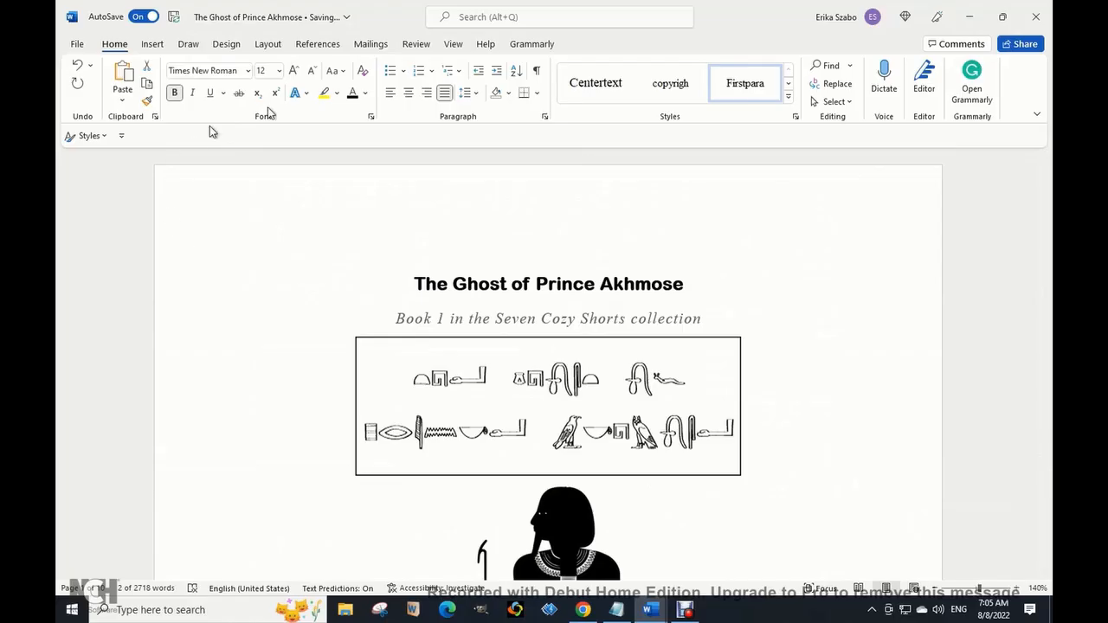
{"action": "left_click", "coordinate": [415, 45]}
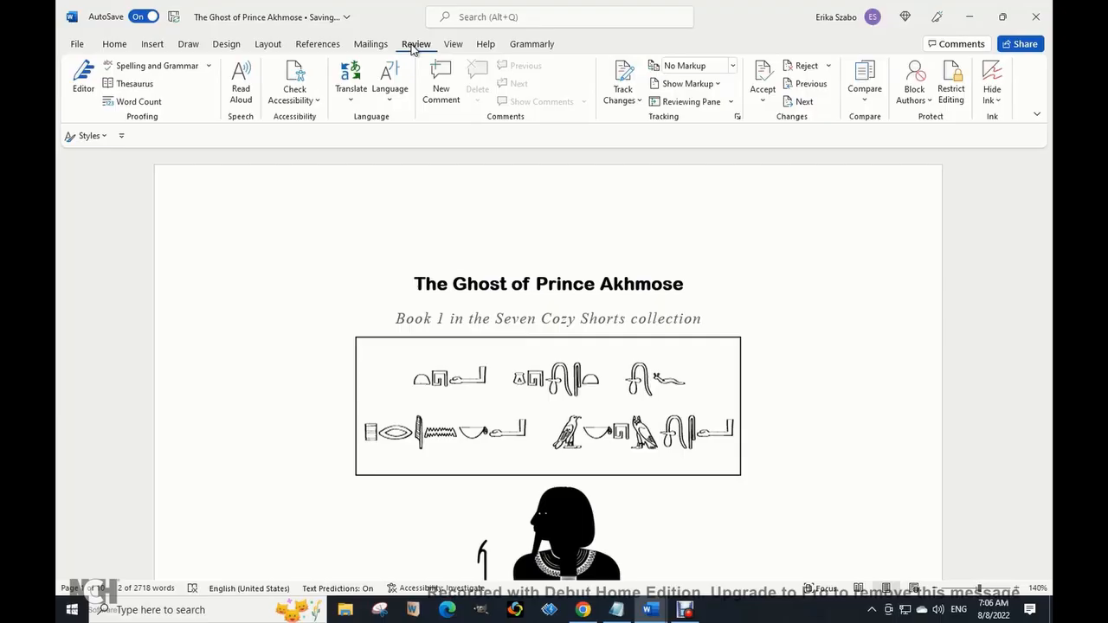
Show the Navigation pane with the manuscript's headings
{"action": "left_click", "coordinate": [454, 45]}
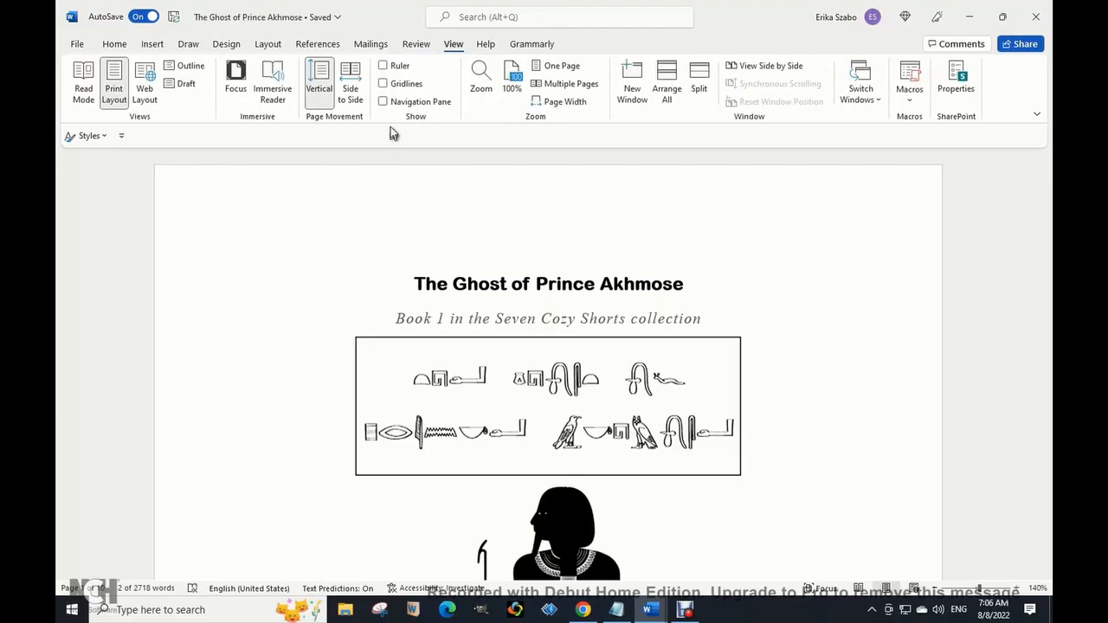
{"action": "left_click", "coordinate": [383, 103]}
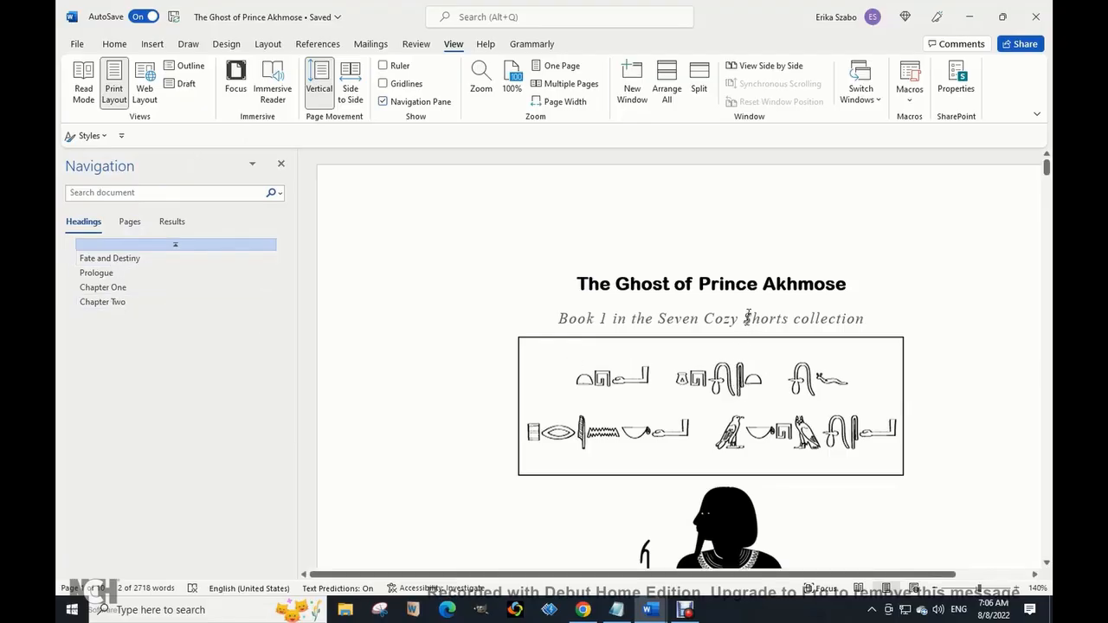
Apply the Heading 1 style to the book title on the title page and go to its entry in the heading list
{"action": "left_click", "coordinate": [738, 284]}
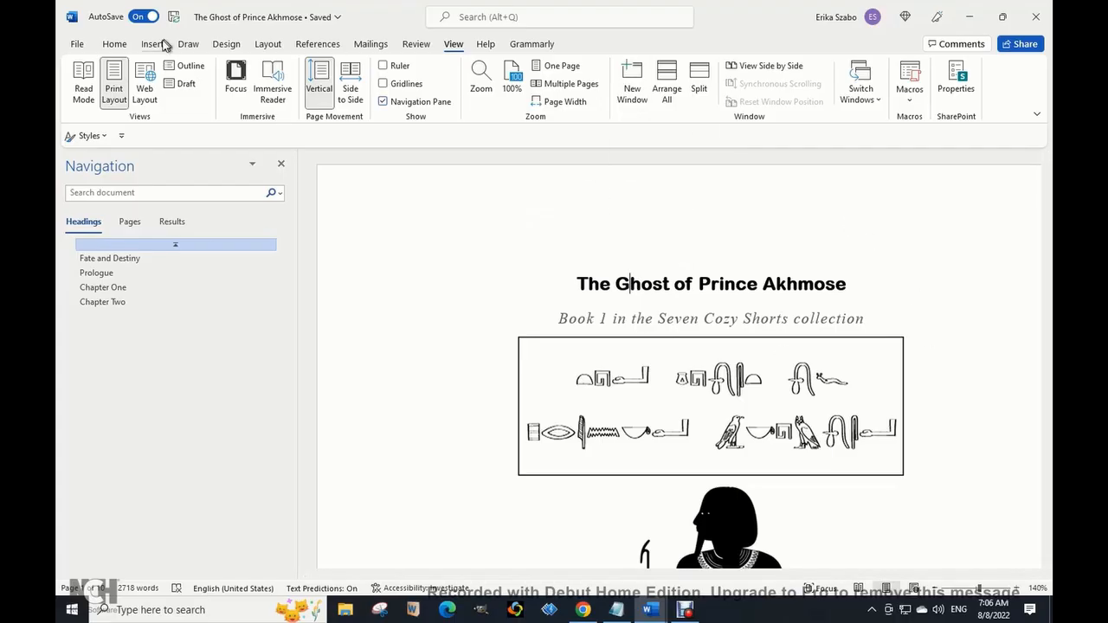
{"action": "left_click", "coordinate": [113, 44]}
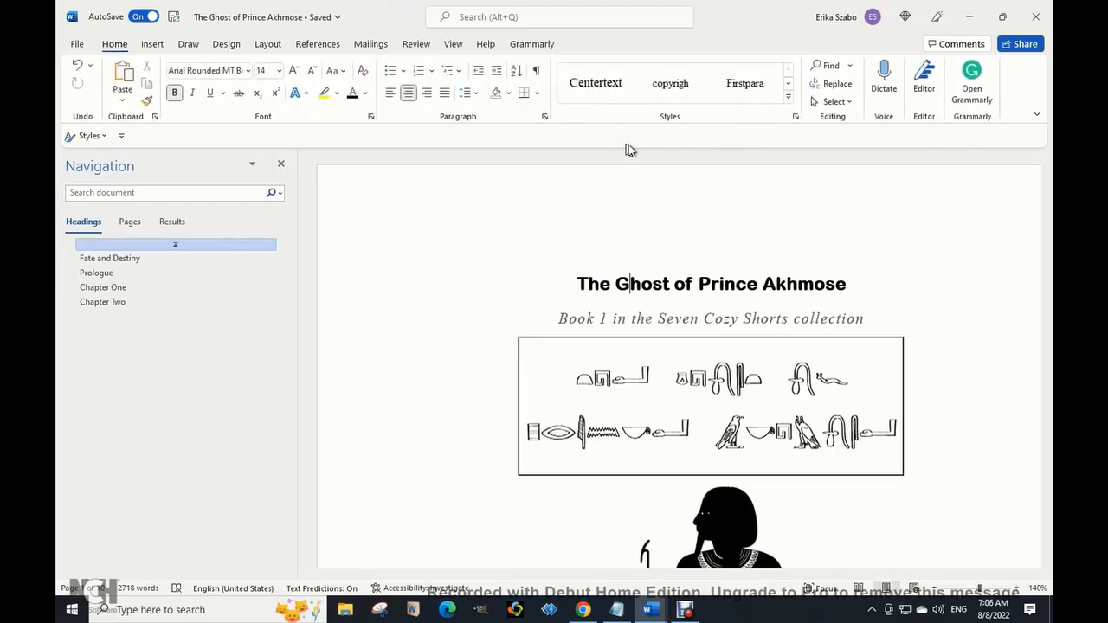
{"action": "left_click", "coordinate": [788, 84]}
{"action": "left_click", "coordinate": [788, 84]}
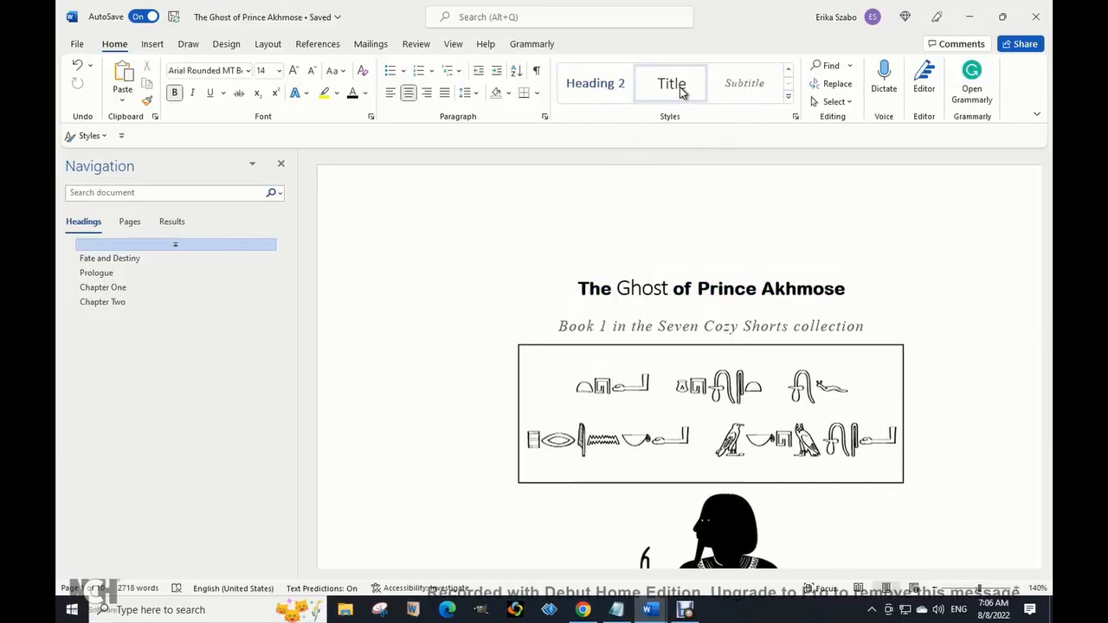
{"action": "left_click", "coordinate": [789, 74]}
{"action": "left_click", "coordinate": [760, 93]}
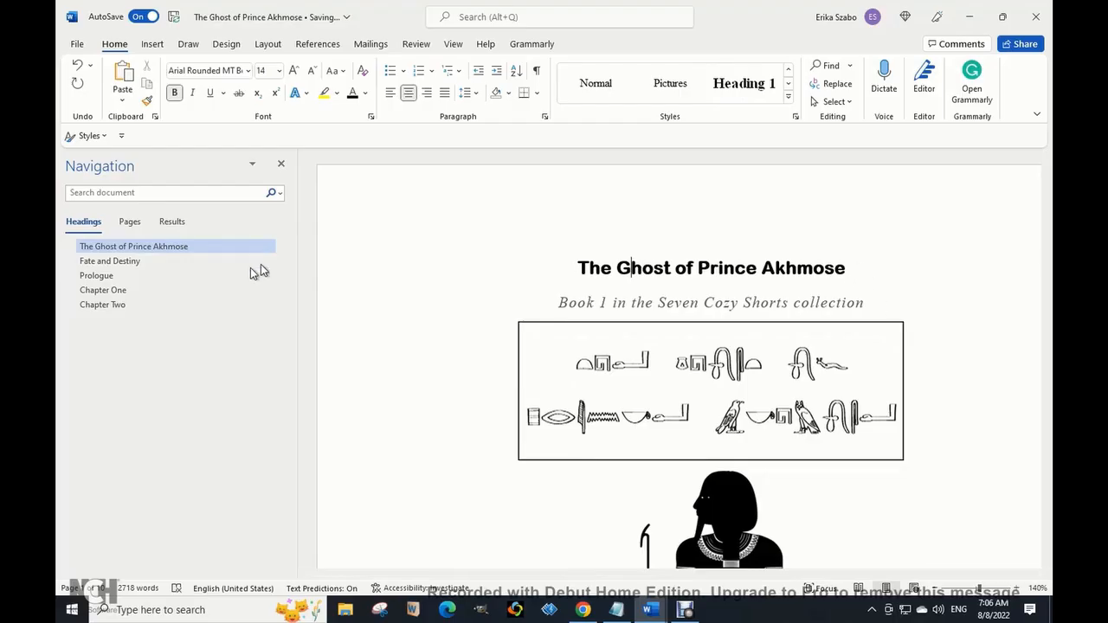
{"action": "left_click", "coordinate": [187, 250]}
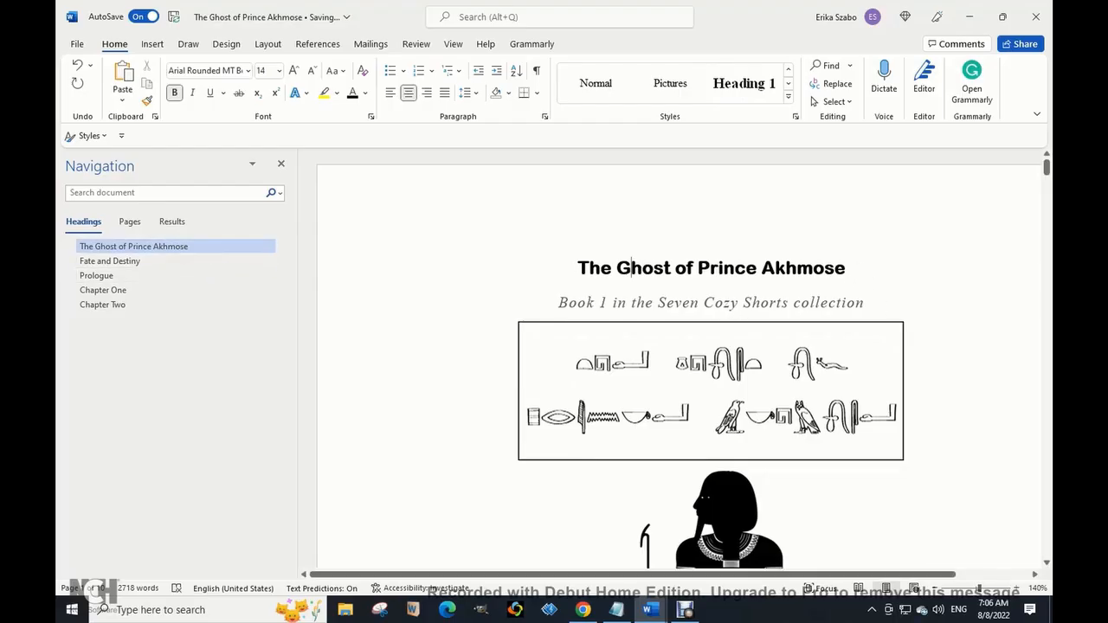
Apply the Heading 2 style to the line "Book 1 in the Seven Cozy Shorts collection" under the book title
{"action": "left_click", "coordinate": [733, 302]}
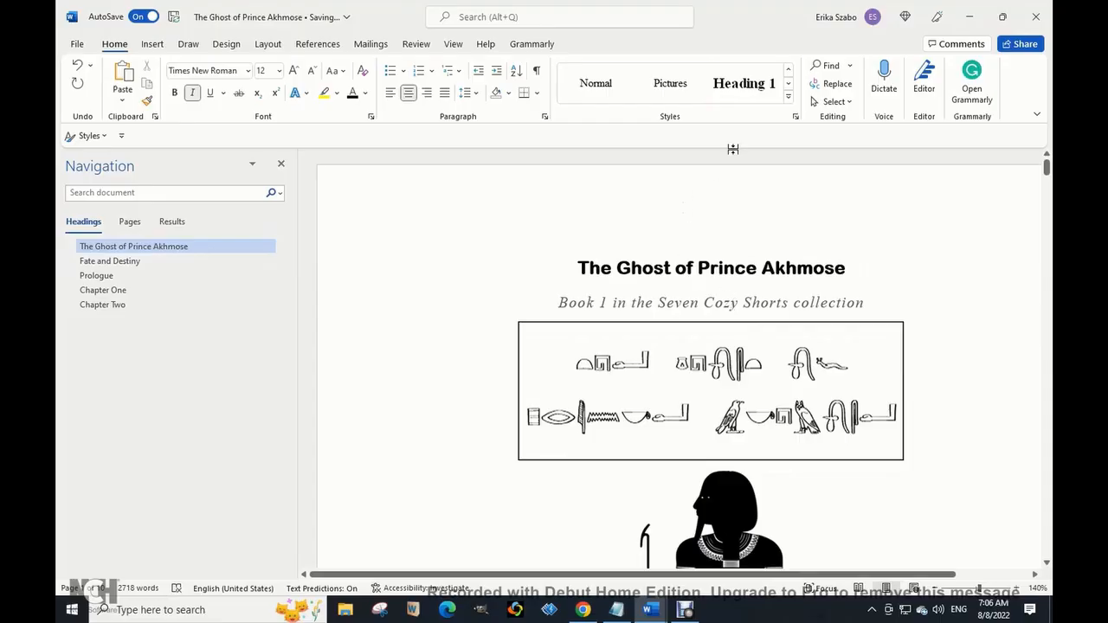
{"action": "left_click", "coordinate": [789, 85]}
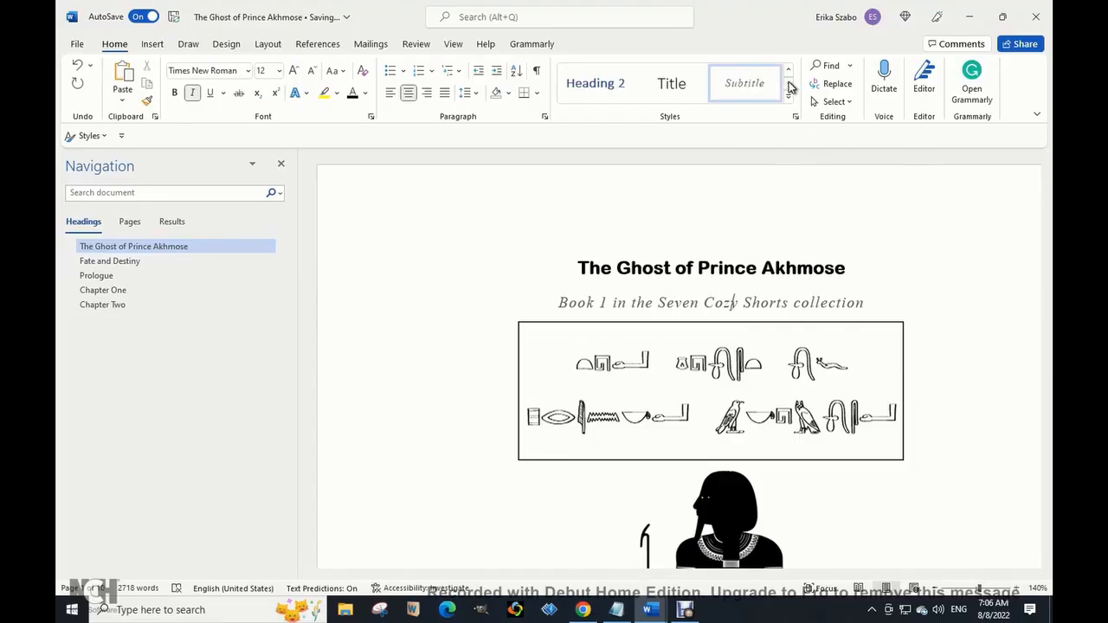
{"action": "left_click", "coordinate": [596, 83]}
{"action": "scroll", "coordinate": [651, 176], "scroll_direction": "down", "scroll_amount": 1}
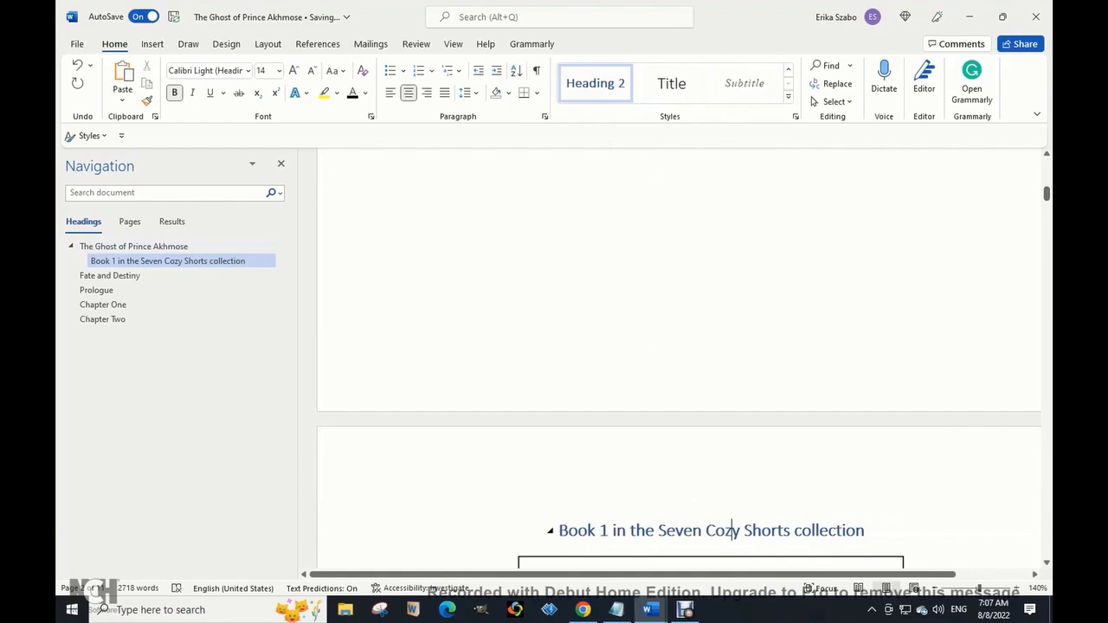
{"action": "scroll", "coordinate": [846, 421], "scroll_direction": "down", "scroll_amount": 1}
{"action": "scroll", "coordinate": [819, 387], "scroll_direction": "down", "scroll_amount": 1}
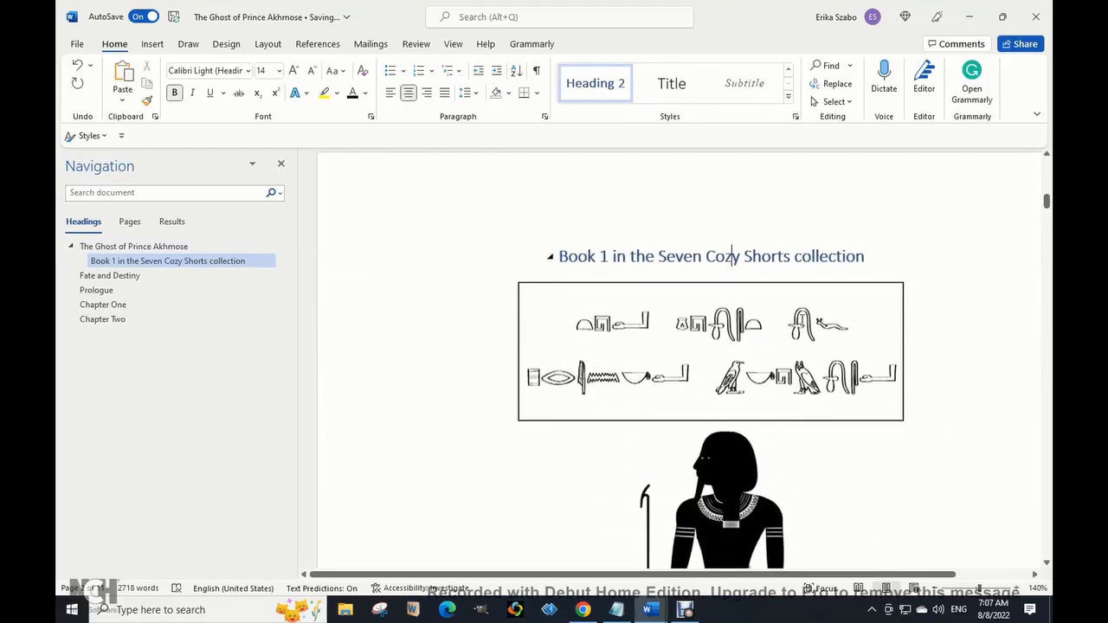
{"action": "scroll", "coordinate": [801, 325], "scroll_direction": "up", "scroll_amount": 2}
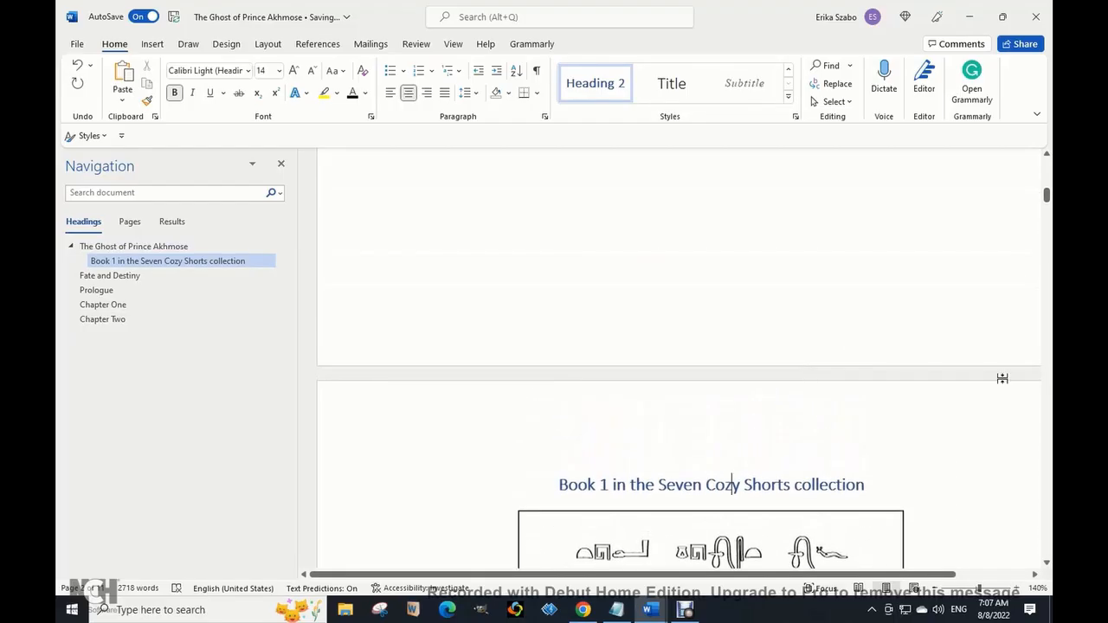
Modify the Heading 2 style to use the Automatic font color and italic text without bold
{"action": "right_click", "coordinate": [607, 88]}
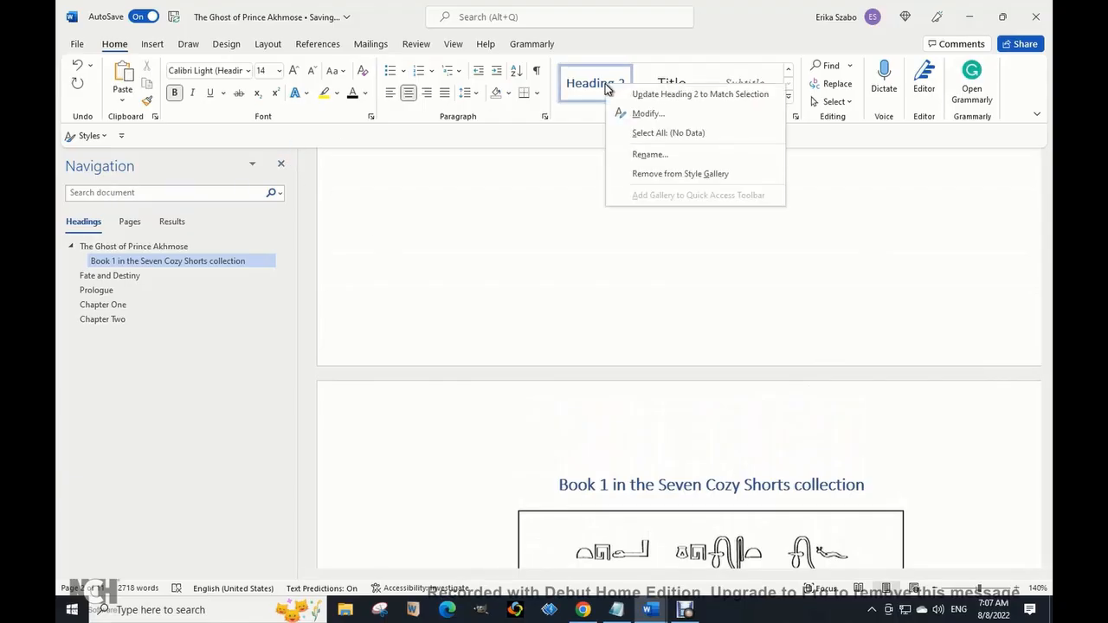
{"action": "left_click", "coordinate": [645, 115]}
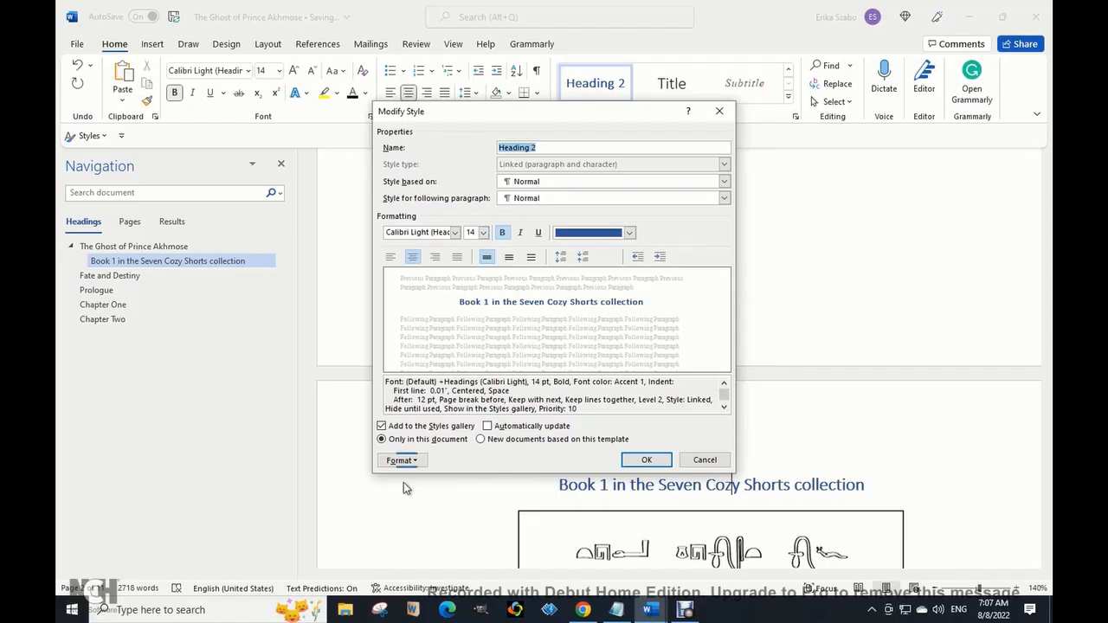
{"action": "left_click", "coordinate": [629, 233]}
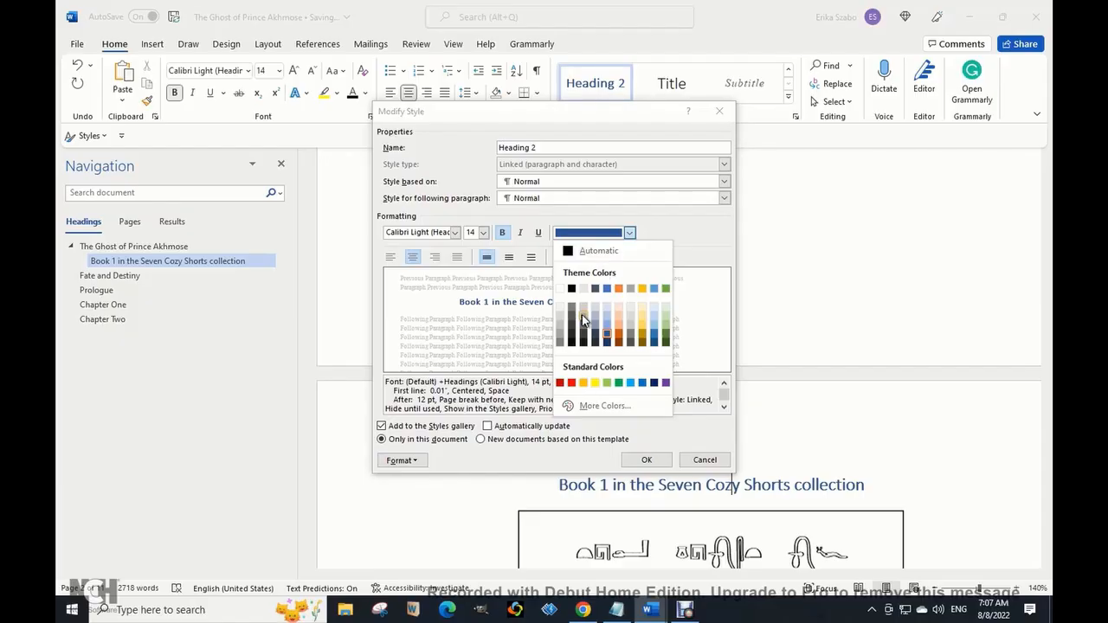
{"action": "left_click", "coordinate": [572, 253]}
{"action": "left_click", "coordinate": [502, 232]}
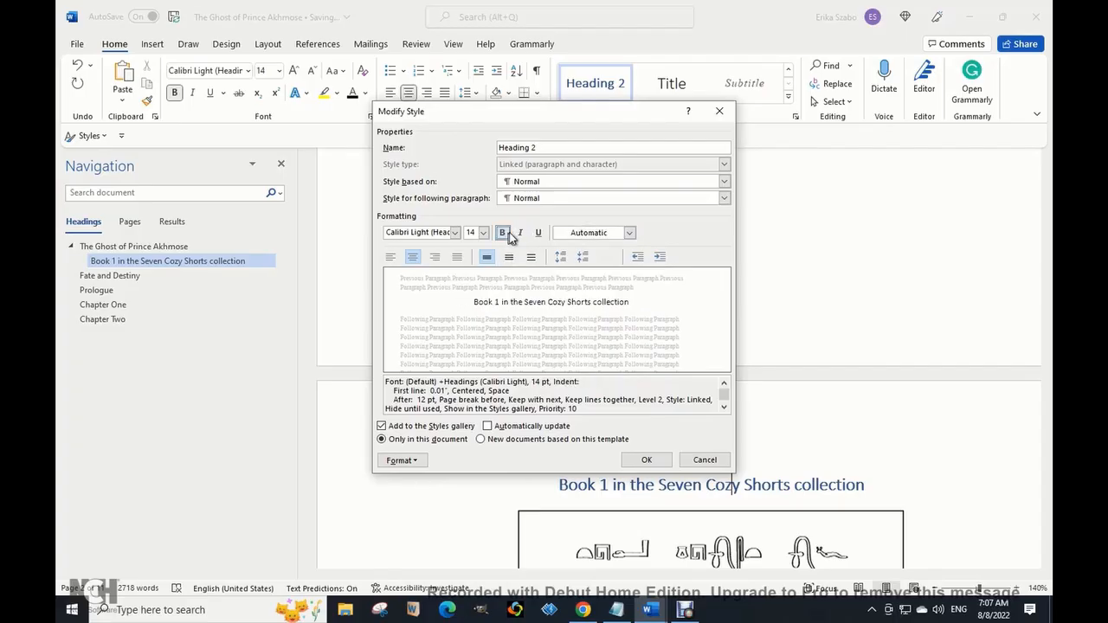
{"action": "left_click", "coordinate": [521, 233]}
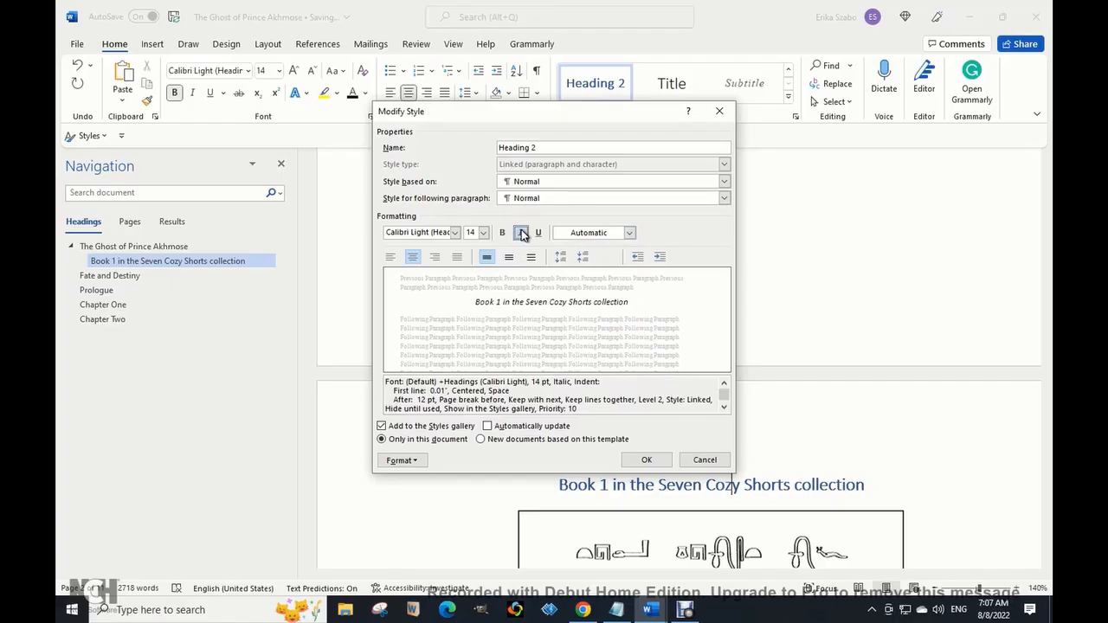
Turn off Page break before in the Heading 2 style's paragraph settings, save the style and check the title page
{"action": "left_click", "coordinate": [403, 460]}
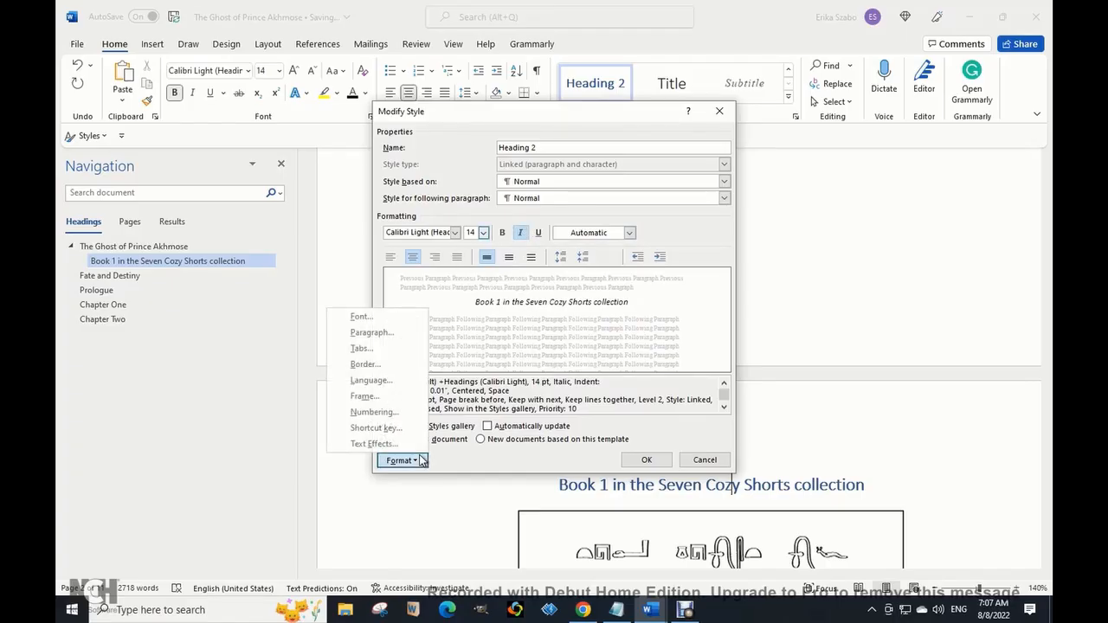
{"action": "left_click", "coordinate": [381, 336]}
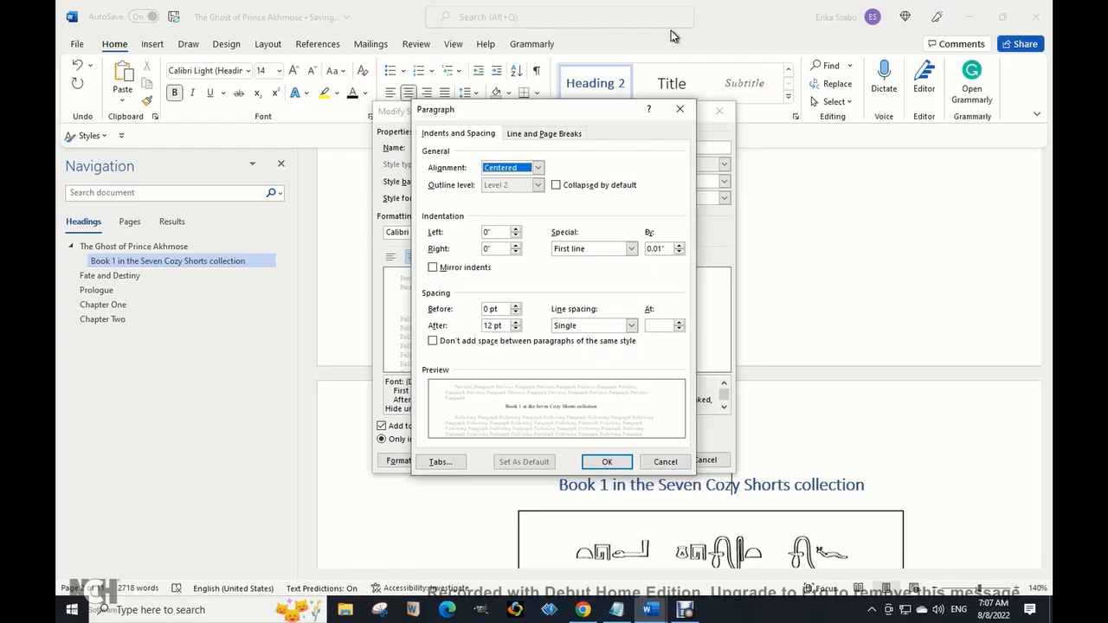
{"action": "left_click", "coordinate": [566, 132]}
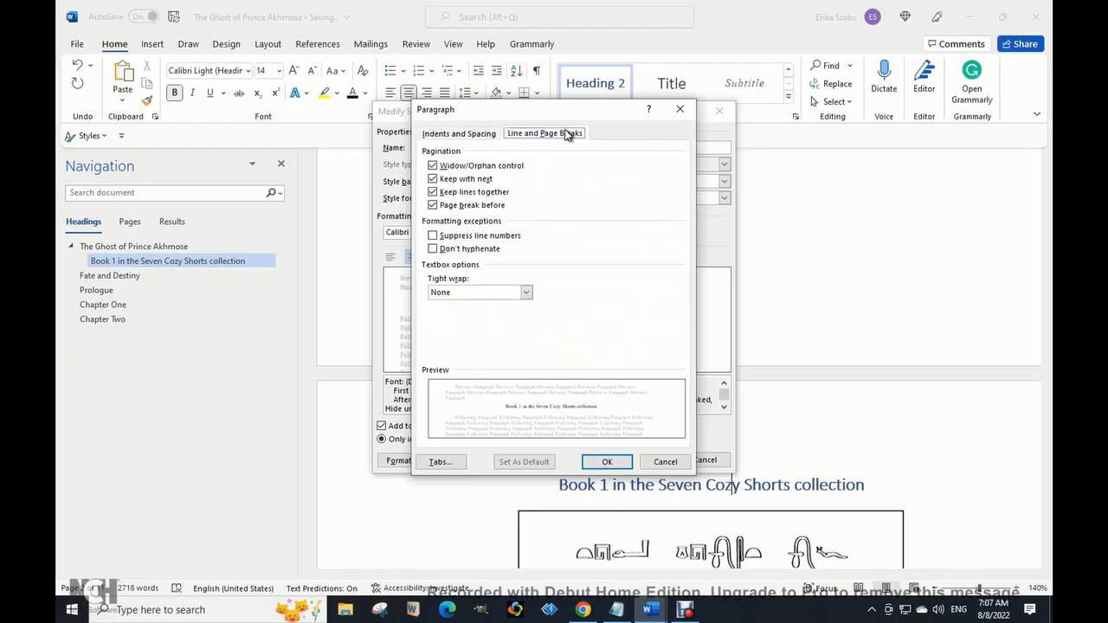
{"action": "left_click", "coordinate": [437, 206]}
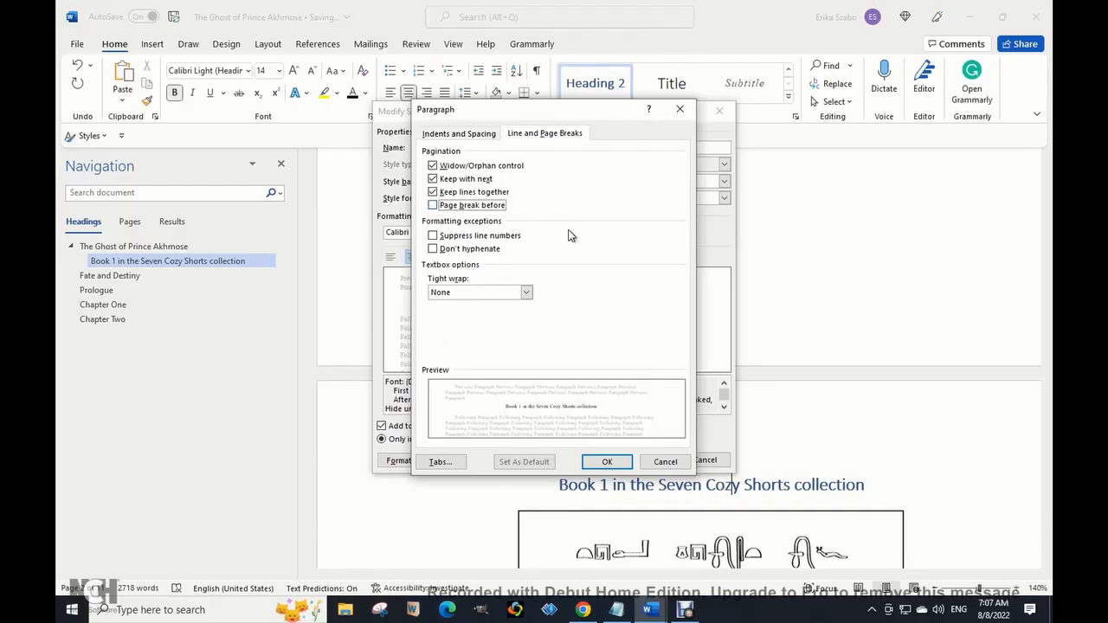
{"action": "left_click", "coordinate": [607, 461]}
{"action": "left_click", "coordinate": [647, 462]}
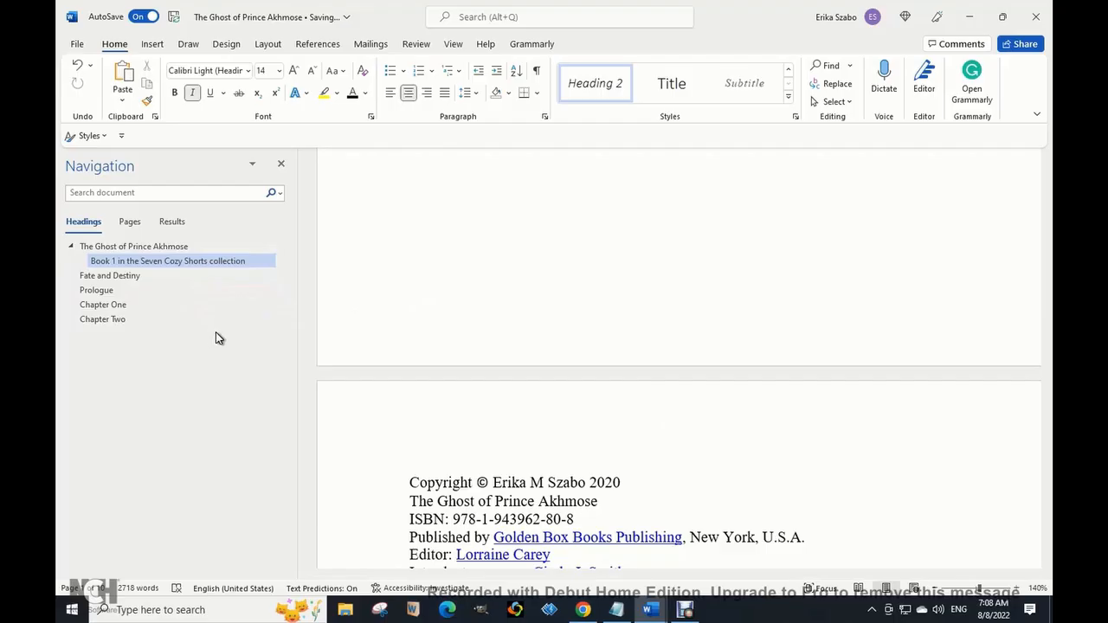
{"action": "scroll", "coordinate": [855, 399], "scroll_direction": "up", "scroll_amount": 15}
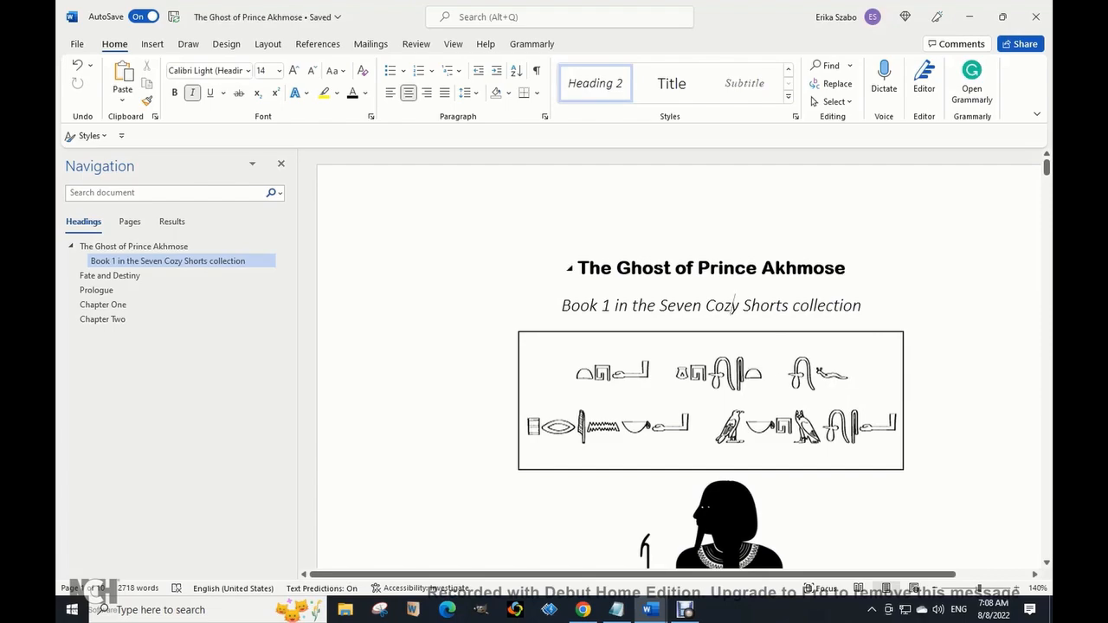
Show the formatting marks and delete the extra space after "wedding day." at the end of that Prologue paragraph
{"action": "scroll", "coordinate": [1011, 272], "scroll_direction": "down", "scroll_amount": 10}
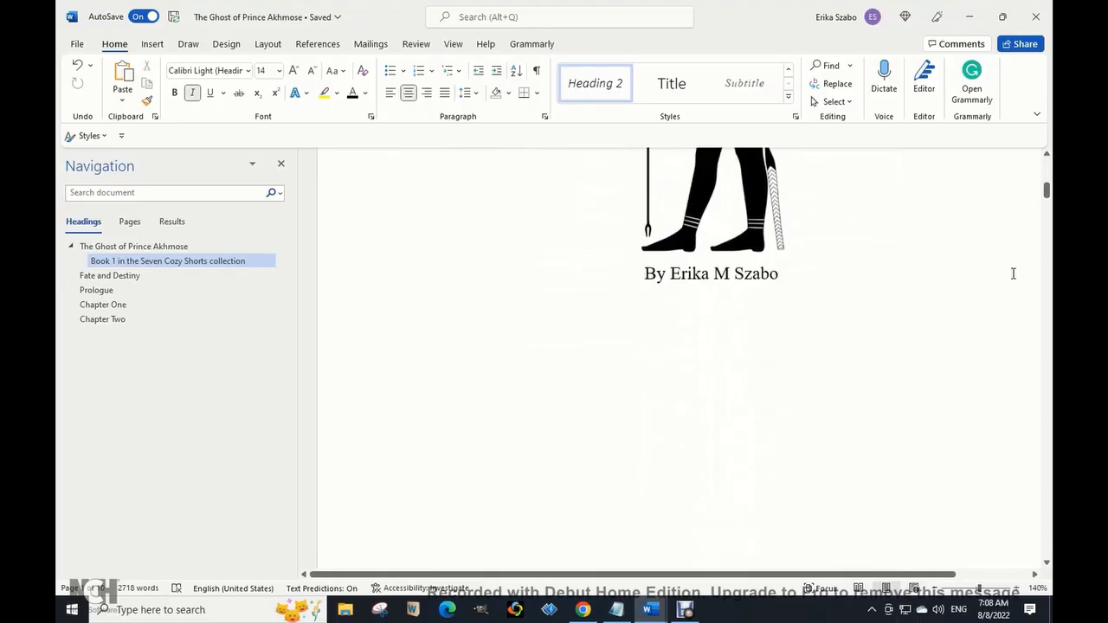
{"action": "scroll", "coordinate": [1013, 273], "scroll_direction": "down", "scroll_amount": 10}
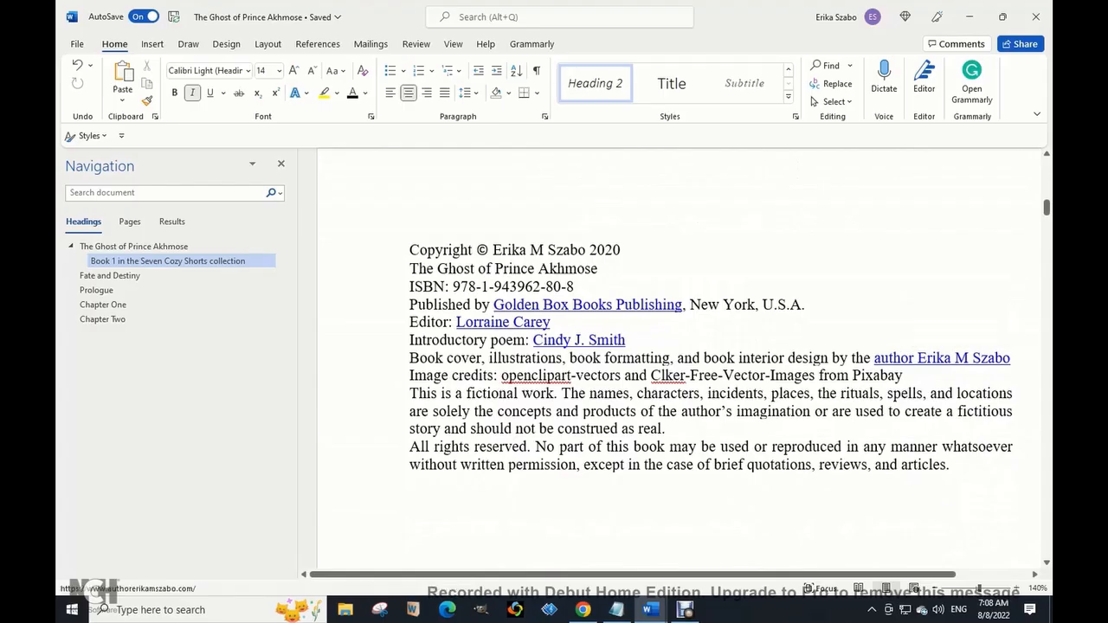
{"action": "scroll", "coordinate": [1008, 355], "scroll_direction": "down", "scroll_amount": 12}
{"action": "scroll", "coordinate": [916, 353], "scroll_direction": "down", "scroll_amount": 10}
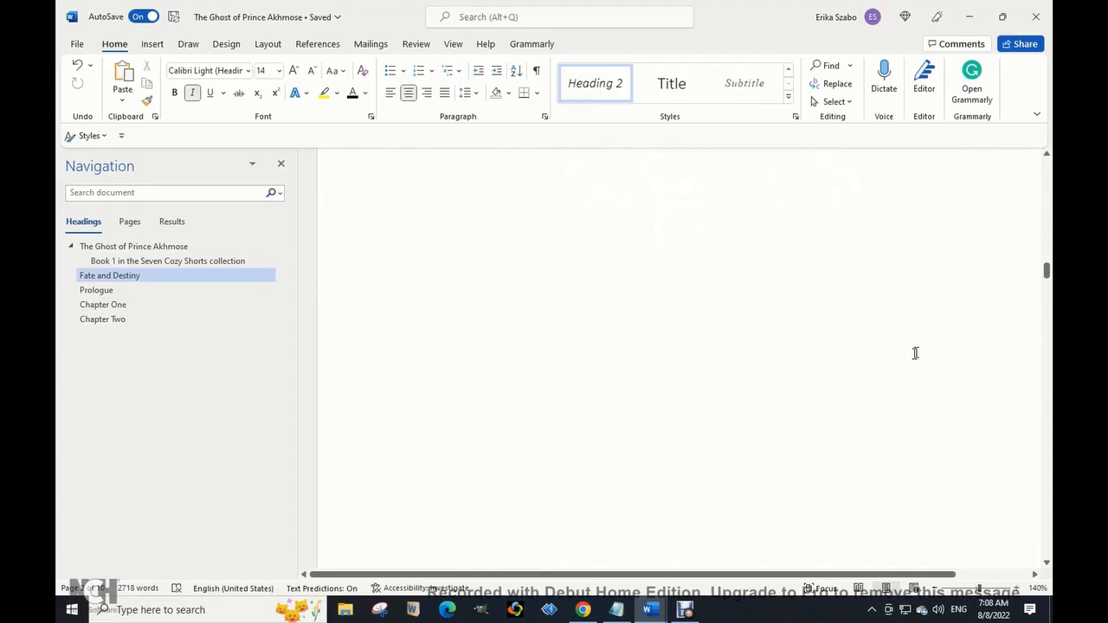
{"action": "scroll", "coordinate": [915, 353], "scroll_direction": "down", "scroll_amount": 5}
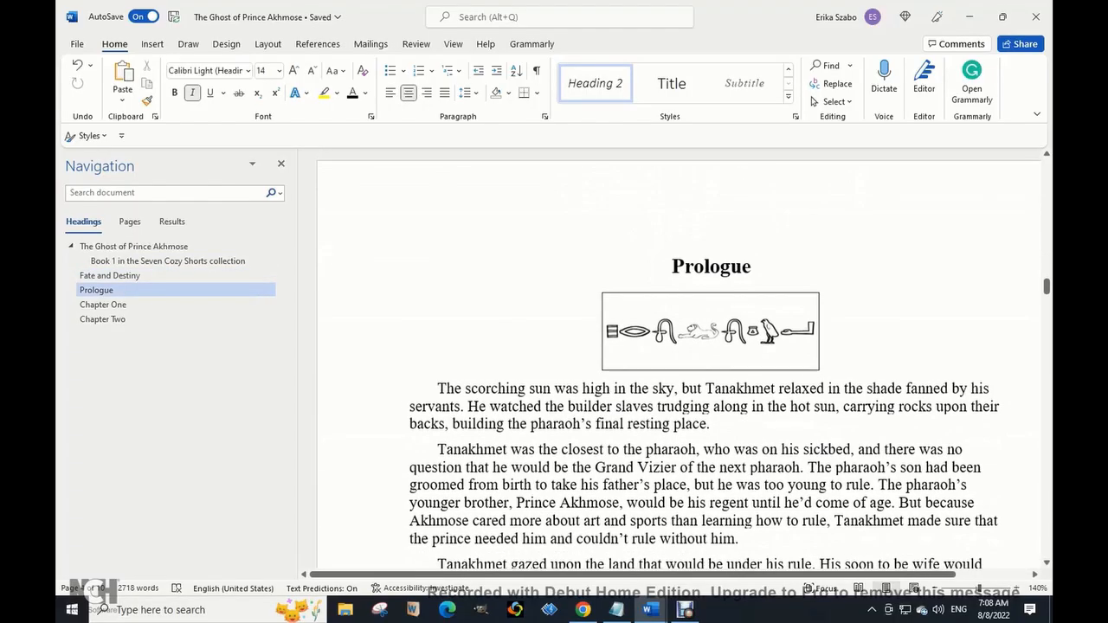
{"action": "scroll", "coordinate": [916, 353], "scroll_direction": "down", "scroll_amount": 8}
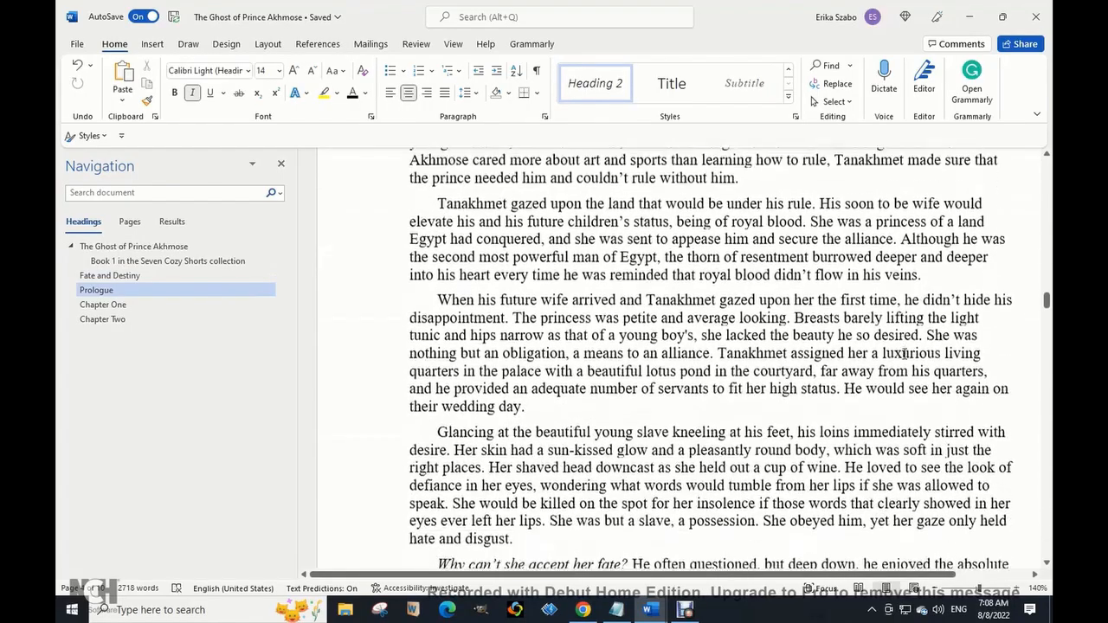
{"action": "left_click", "coordinate": [536, 70]}
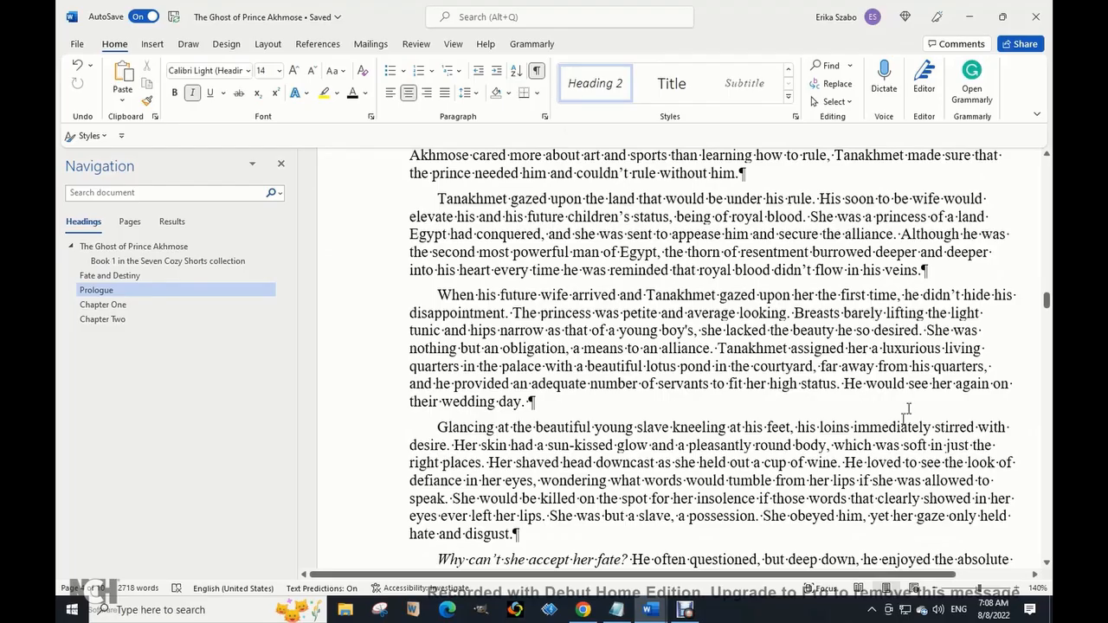
{"action": "left_click", "coordinate": [530, 401]}
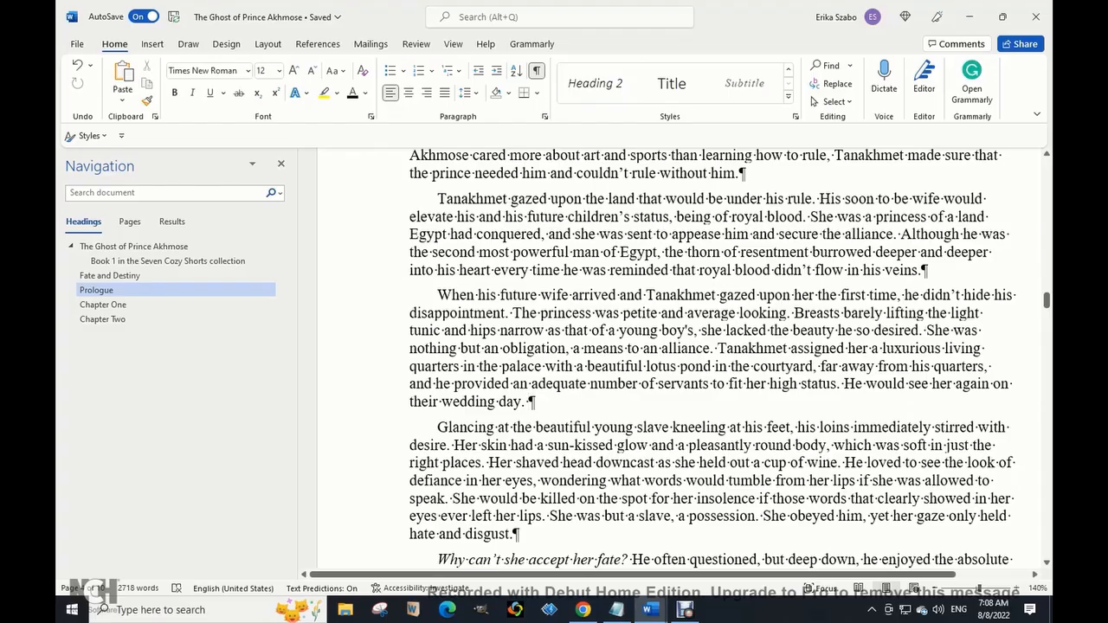
{"action": "key", "text": "BackSpace"}
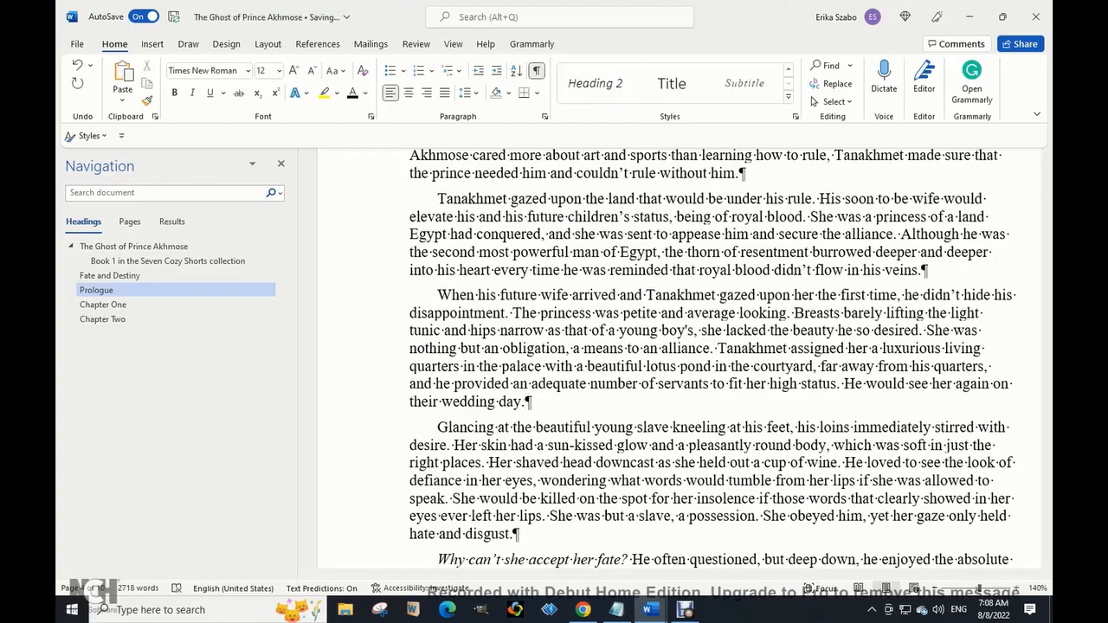
Delete the extra space after "restless night." at the end of Chapter One's first paragraph
{"action": "scroll", "coordinate": [529, 401], "scroll_direction": "down", "scroll_amount": 5}
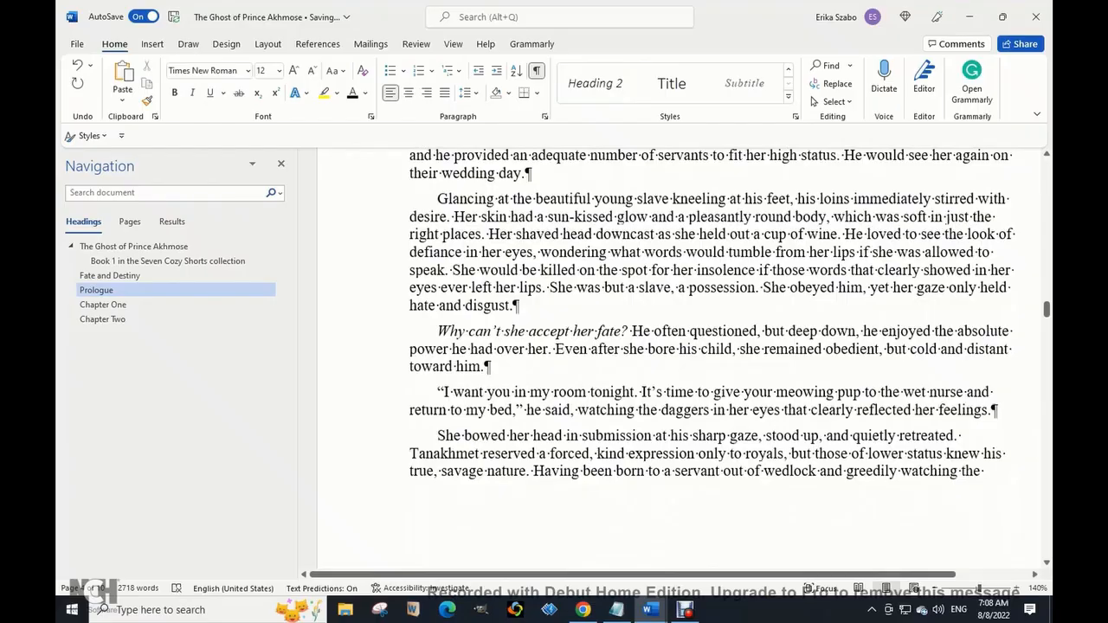
{"action": "scroll", "coordinate": [529, 401], "scroll_direction": "down", "scroll_amount": 10}
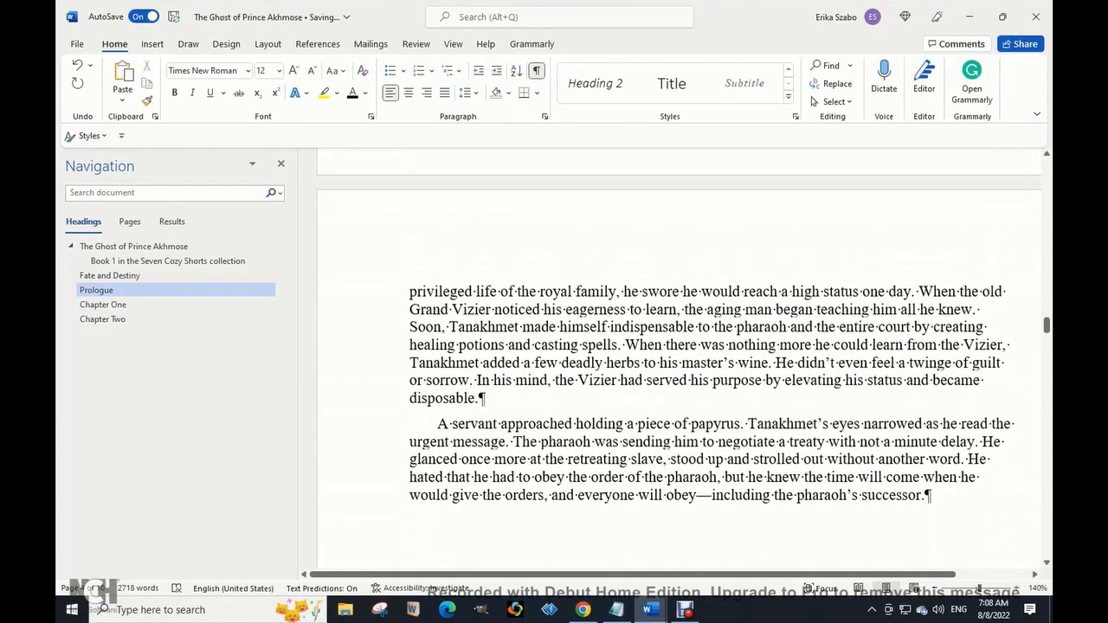
{"action": "scroll", "coordinate": [712, 312], "scroll_direction": "down", "scroll_amount": 8}
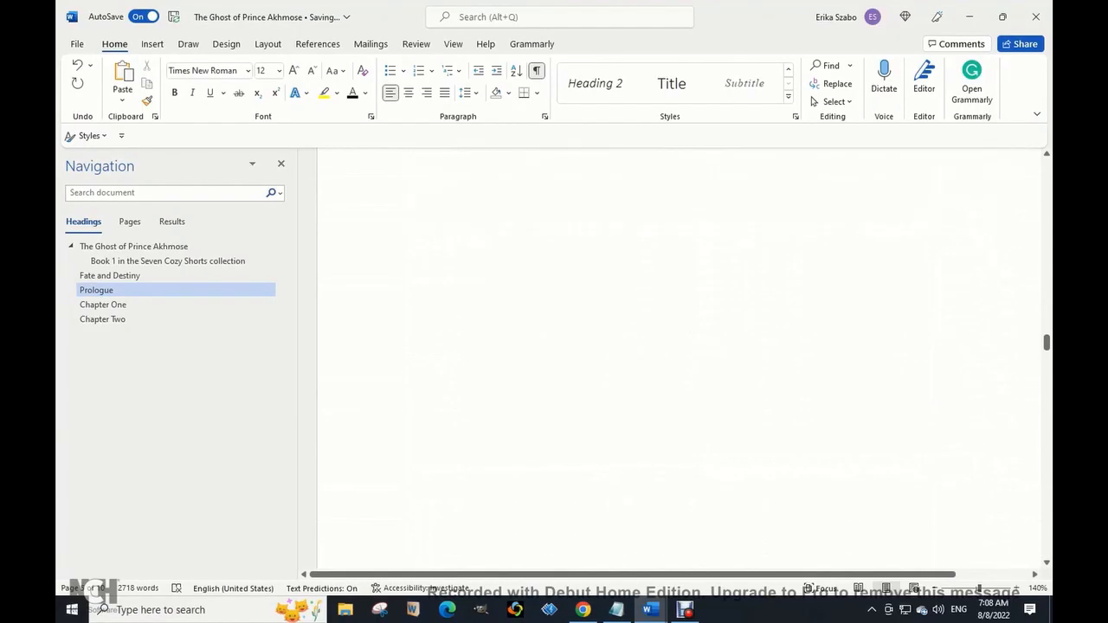
{"action": "scroll", "coordinate": [848, 344], "scroll_direction": "down", "scroll_amount": 10}
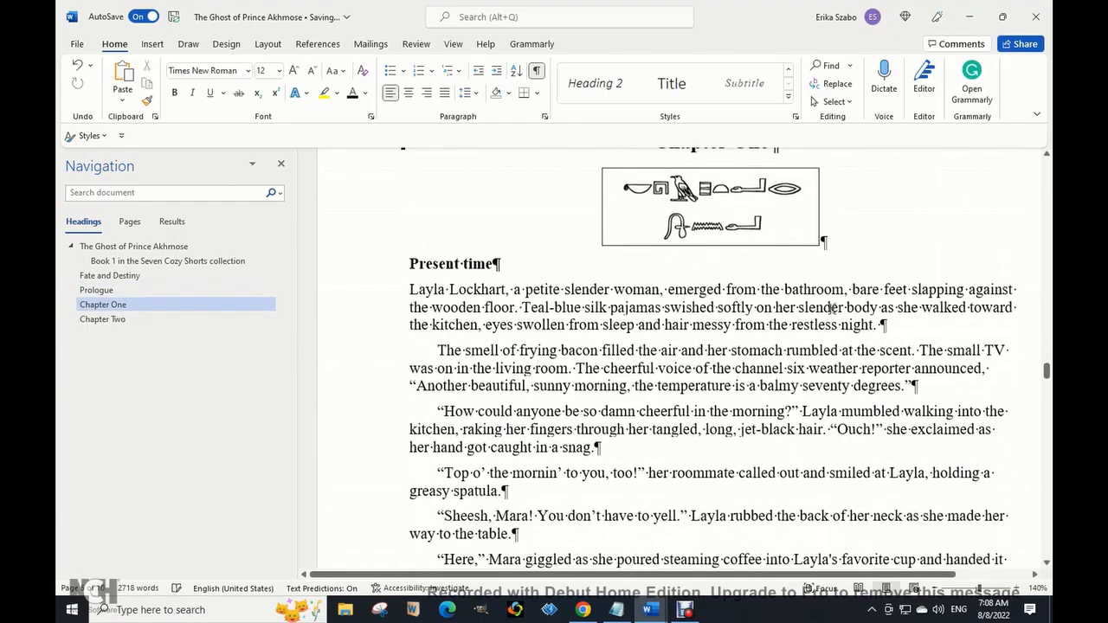
{"action": "key", "text": "ctrl+j"}
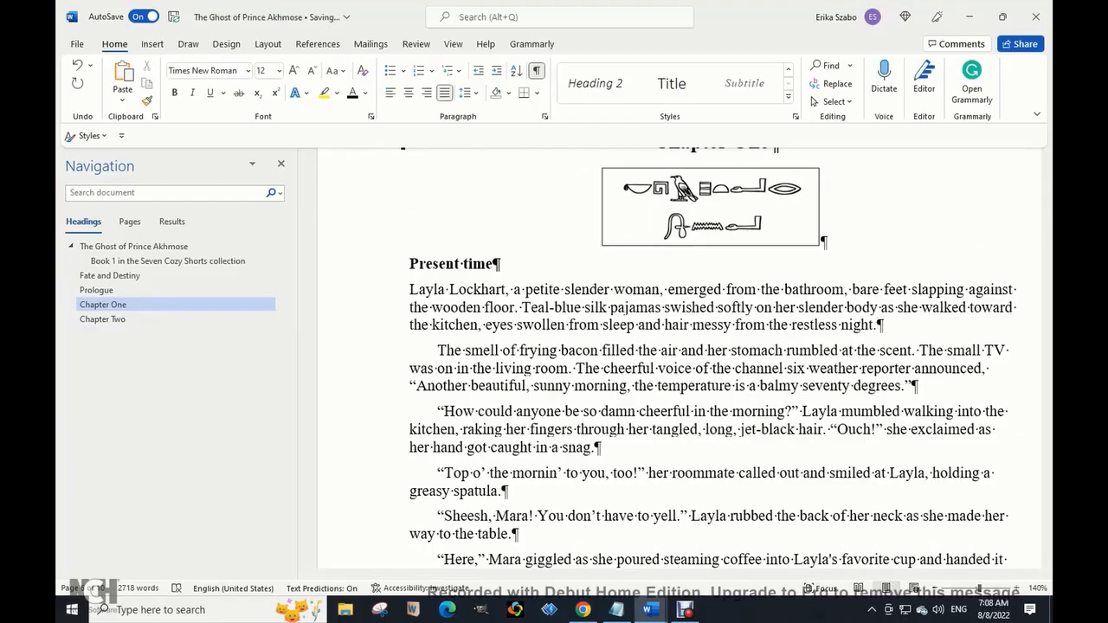
Delete the extra spaces at the end of the Chapter One lines ending "that's for sure." and "the way I like it."
{"action": "scroll", "coordinate": [684, 364], "scroll_direction": "down", "scroll_amount": 3}
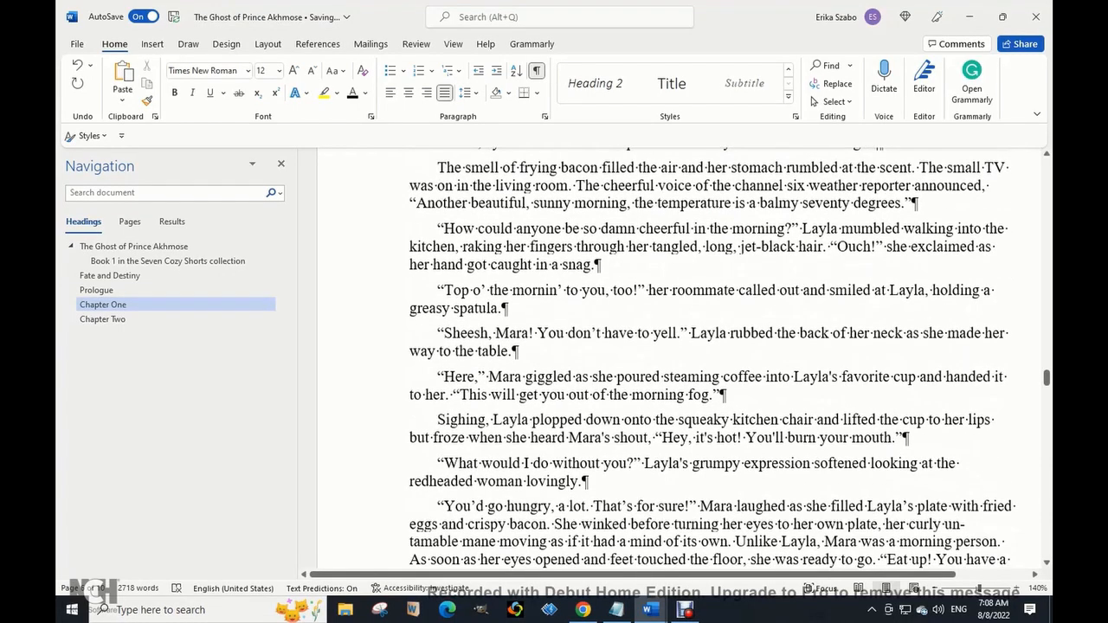
{"action": "scroll", "coordinate": [710, 363], "scroll_direction": "down", "scroll_amount": 5}
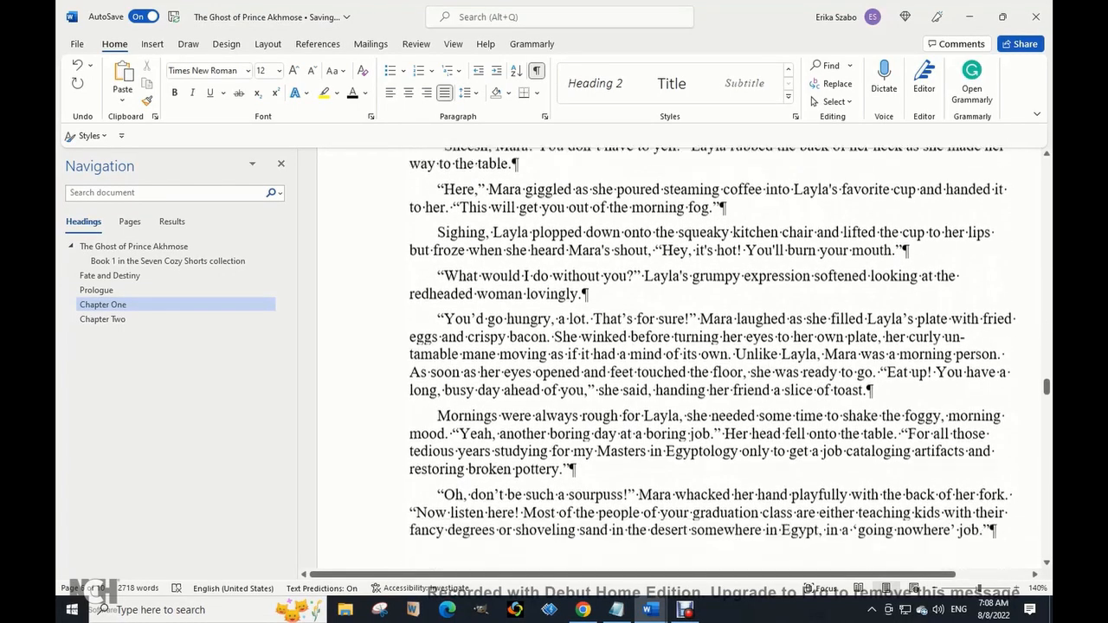
{"action": "scroll", "coordinate": [936, 367], "scroll_direction": "down", "scroll_amount": 8}
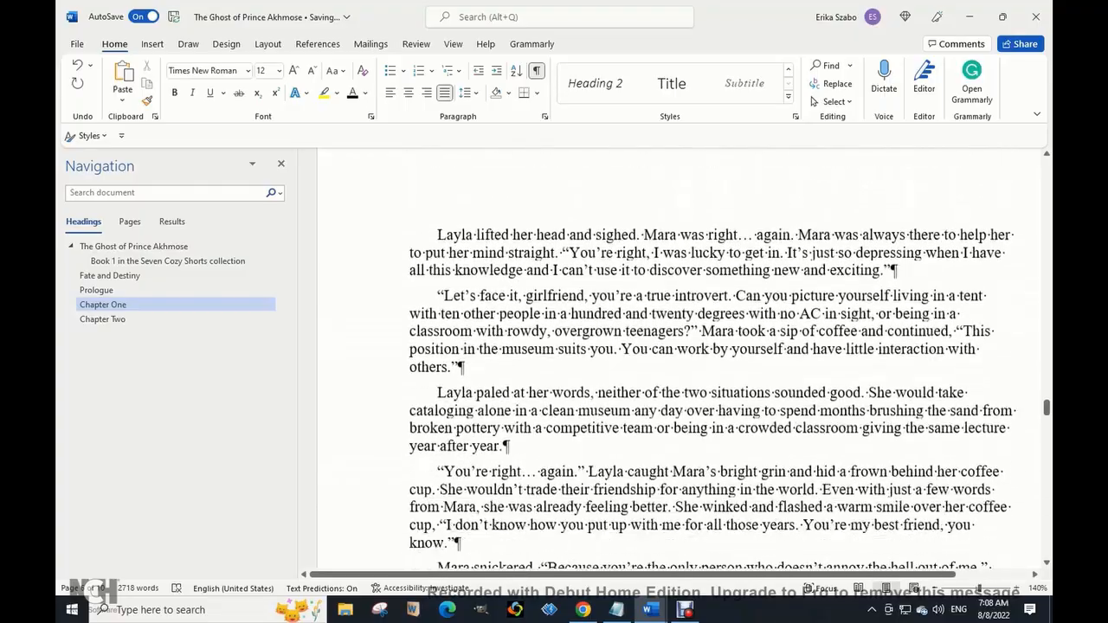
{"action": "scroll", "coordinate": [710, 357], "scroll_direction": "down", "scroll_amount": 5}
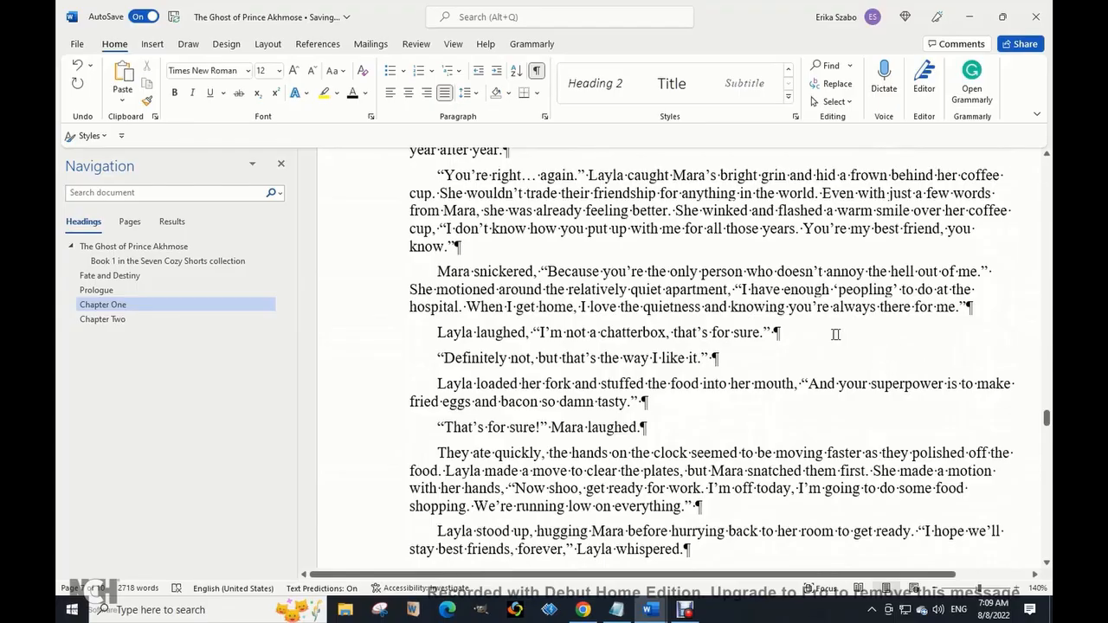
{"action": "left_click", "coordinate": [790, 333]}
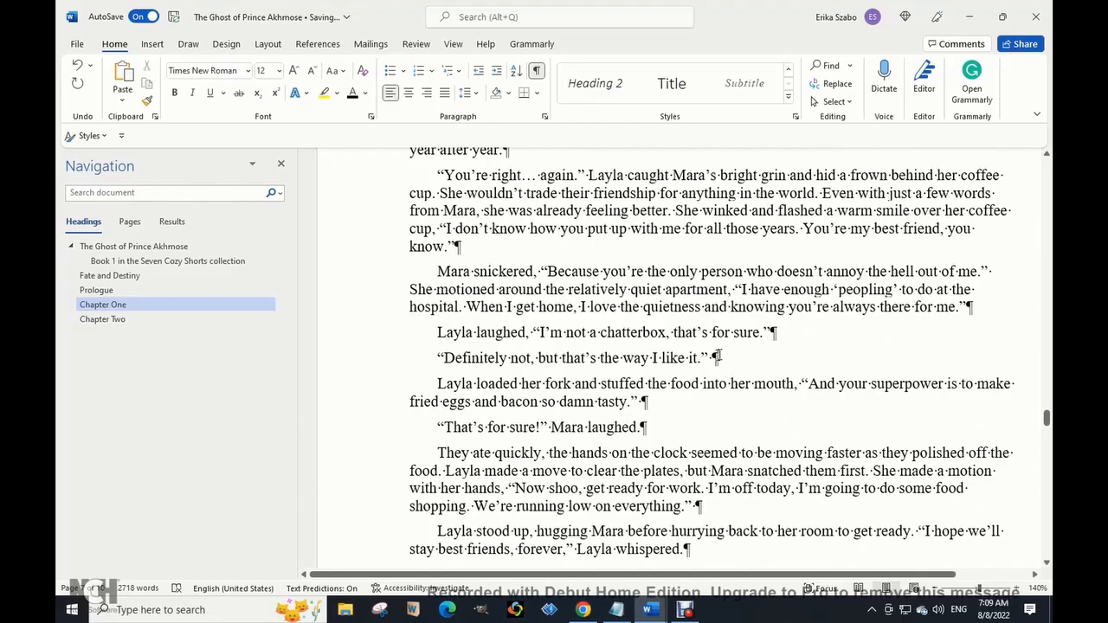
{"action": "key", "text": "BackSpace"}
Remove the extra space after "so damn tasty." and keep "That's for sure!" as the start of its own paragraph
{"action": "left_click", "coordinate": [438, 428]}
{"action": "key", "text": "BackSpace"}
{"action": "key", "text": "BackSpace"}
{"action": "key", "text": "BackSpace"}
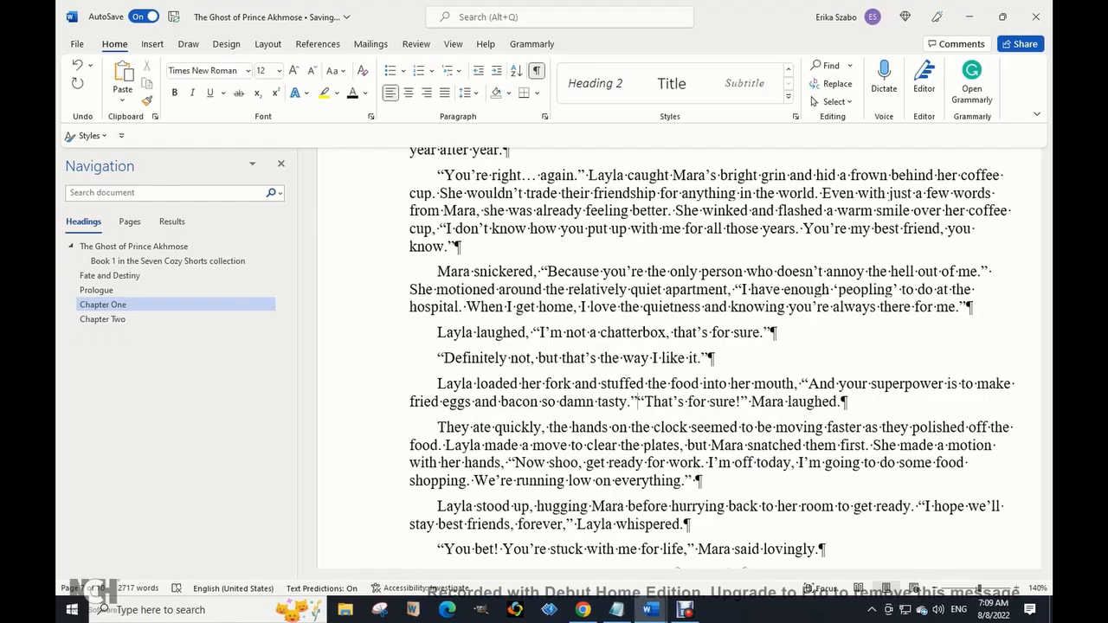
{"action": "key", "text": "Return"}
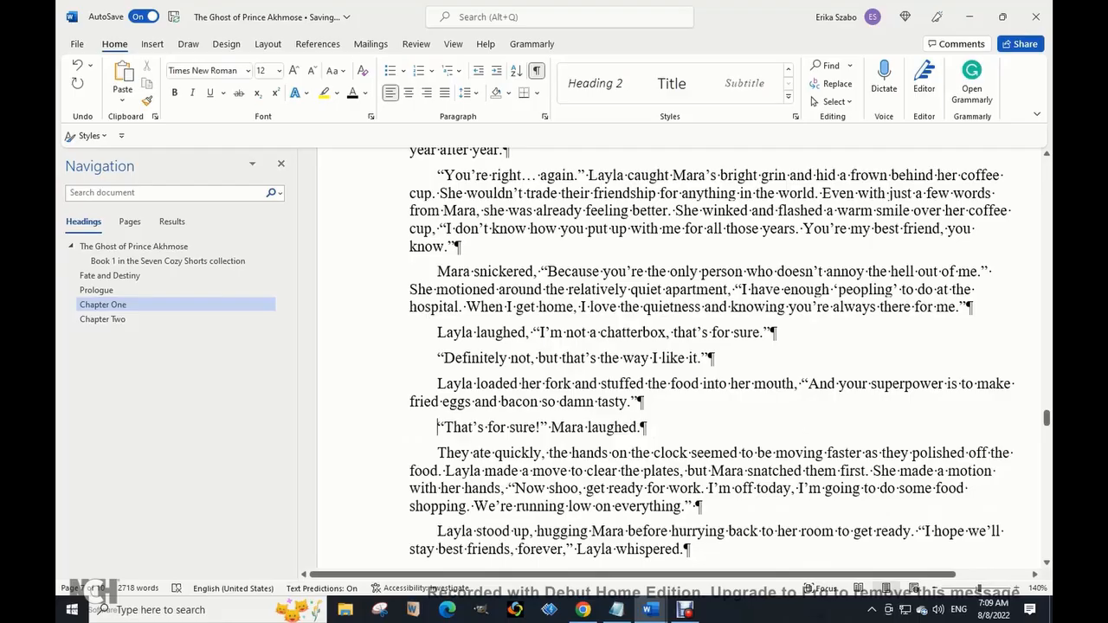
Delete the extra spaces at the end of the paragraphs ending "running low on everything." and "away from home in Boston."
{"action": "scroll", "coordinate": [438, 427], "scroll_direction": "down", "scroll_amount": 3}
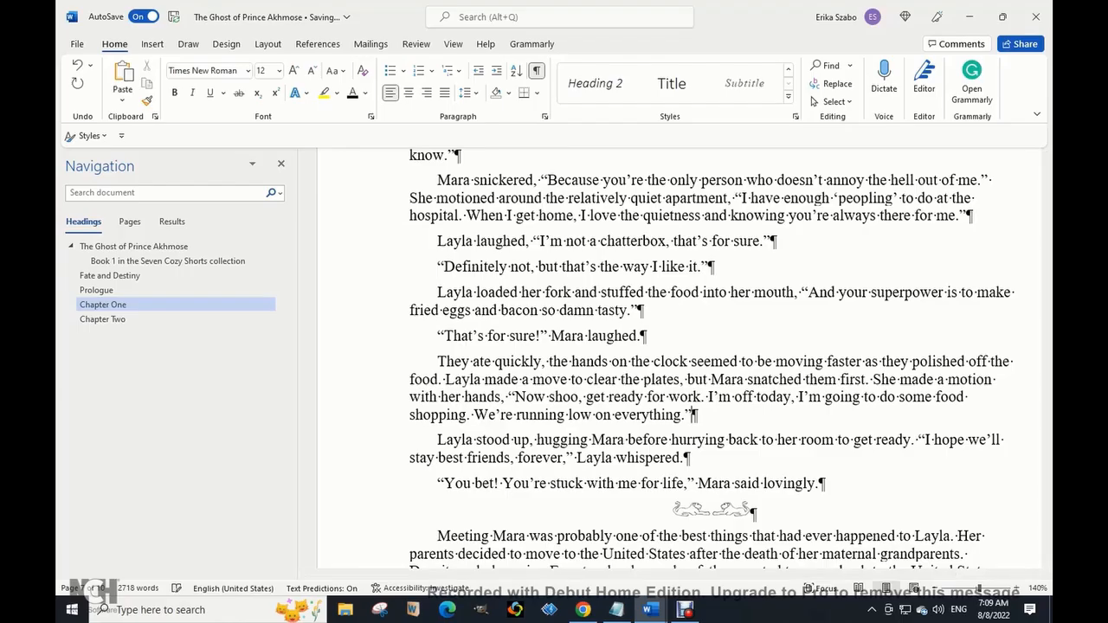
{"action": "scroll", "coordinate": [691, 415], "scroll_direction": "down", "scroll_amount": 10}
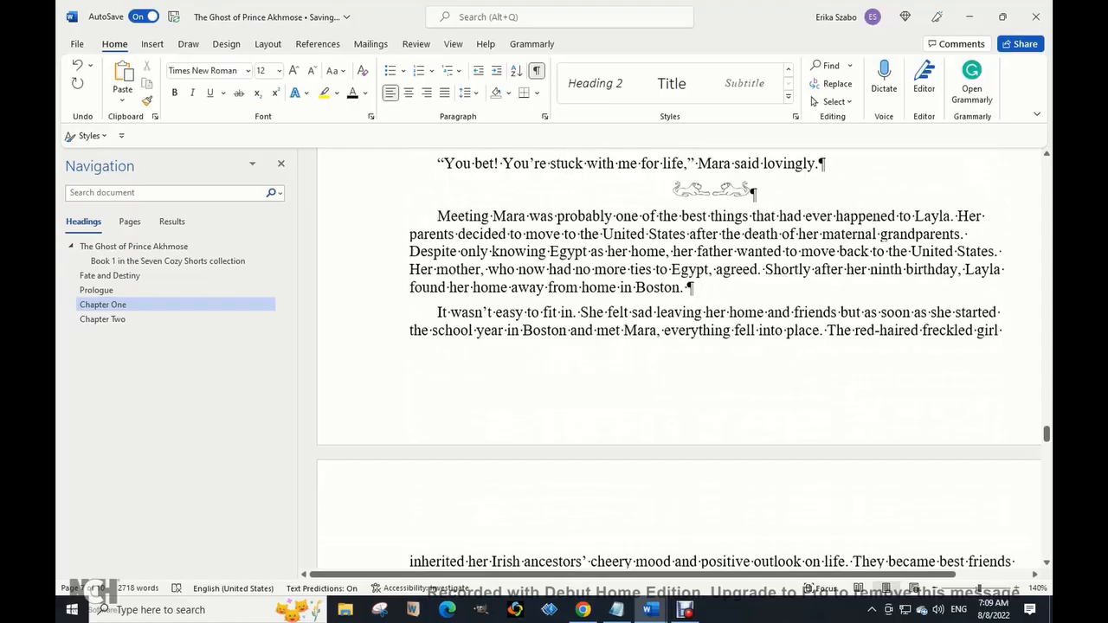
{"action": "left_click", "coordinate": [685, 288]}
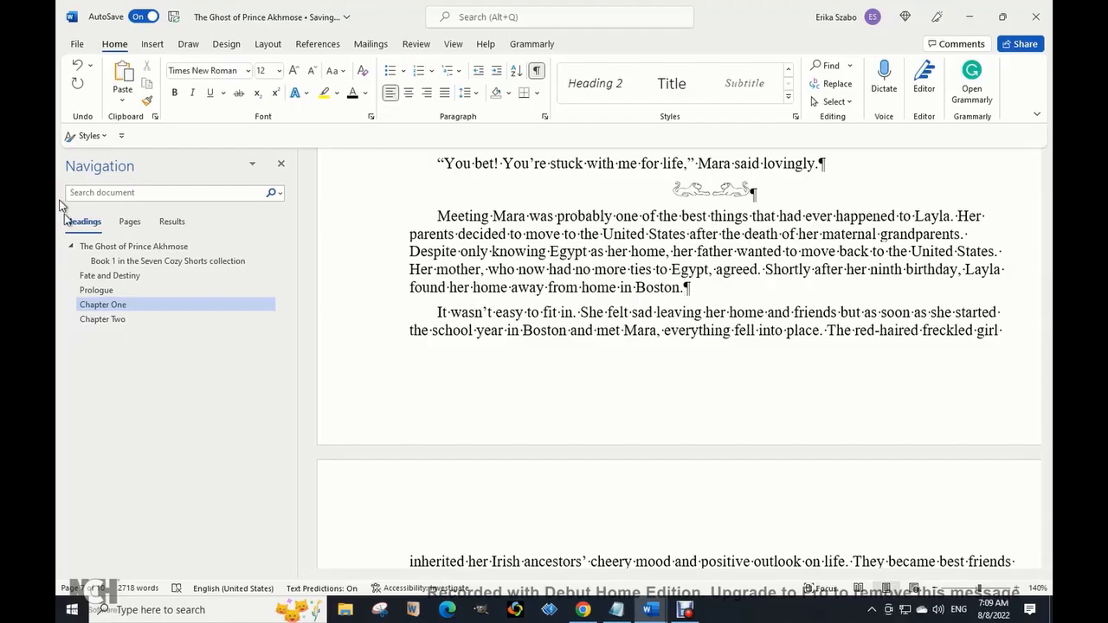
Add an empty line after the "All rights reserved" paragraph on the copyright page and insert a page break there
{"action": "left_click", "coordinate": [133, 253]}
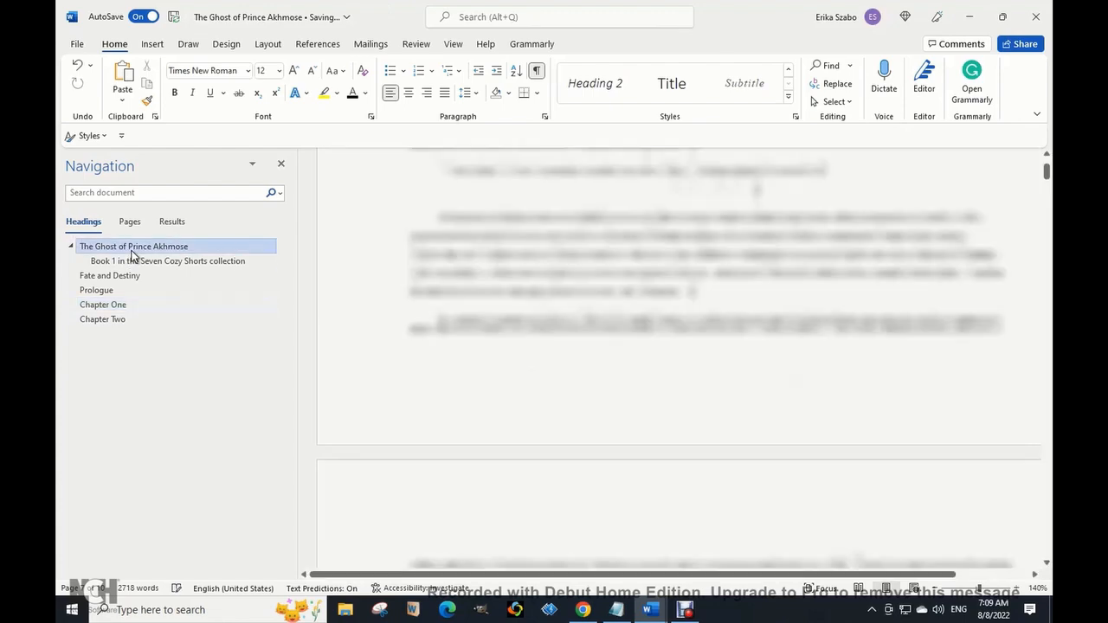
{"action": "scroll", "coordinate": [950, 328], "scroll_direction": "up", "scroll_amount": 1}
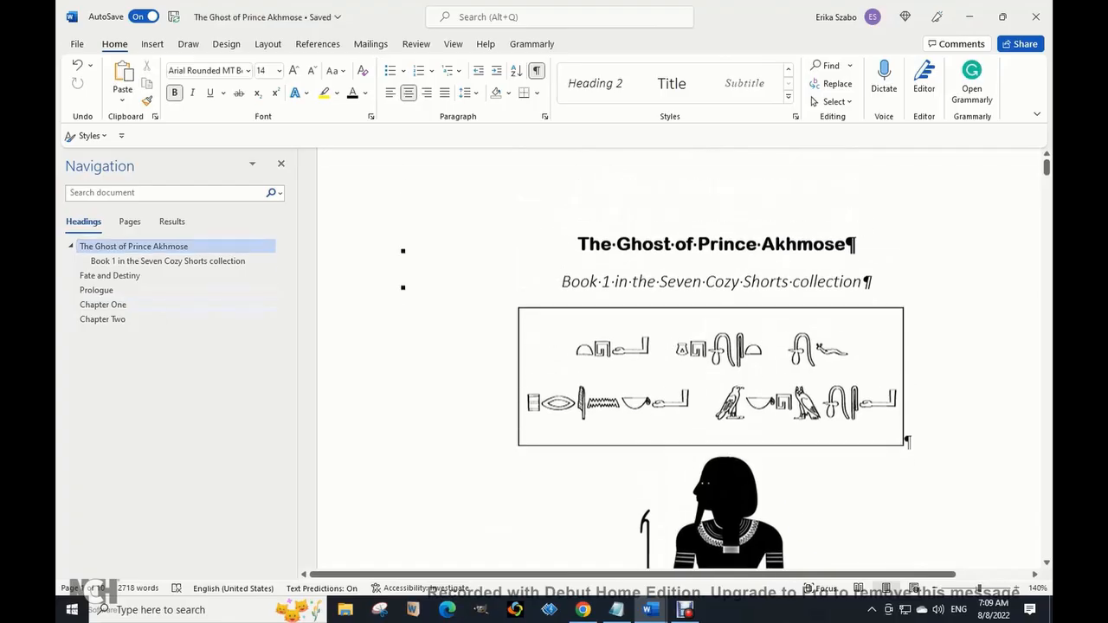
{"action": "scroll", "coordinate": [680, 359], "scroll_direction": "down", "scroll_amount": 3}
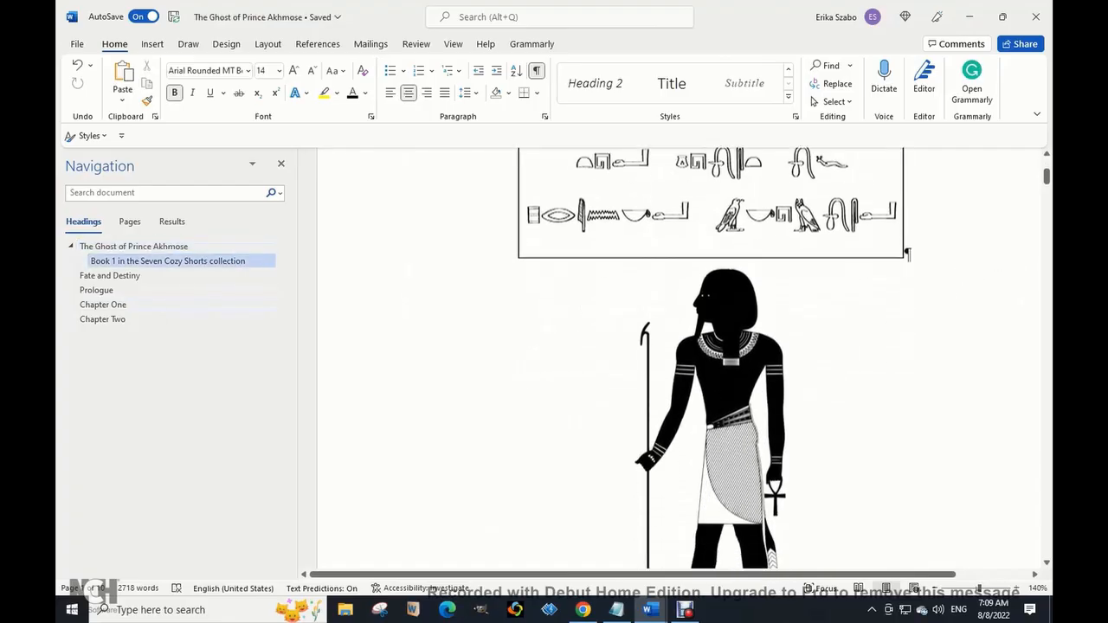
{"action": "scroll", "coordinate": [946, 327], "scroll_direction": "down", "scroll_amount": 9}
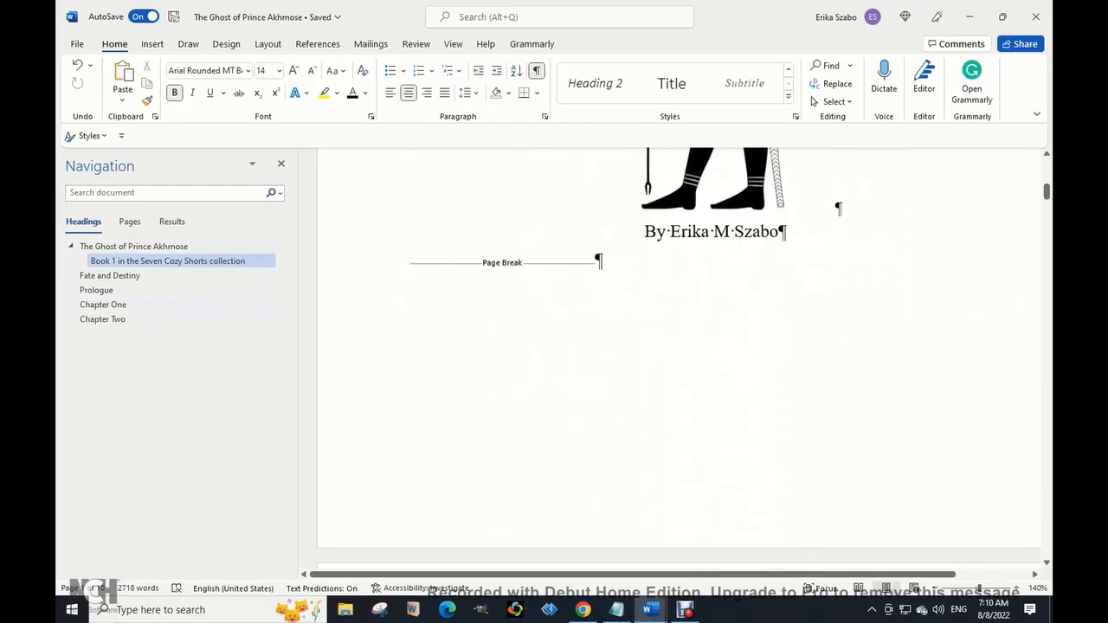
{"action": "scroll", "coordinate": [946, 327], "scroll_direction": "down", "scroll_amount": 3}
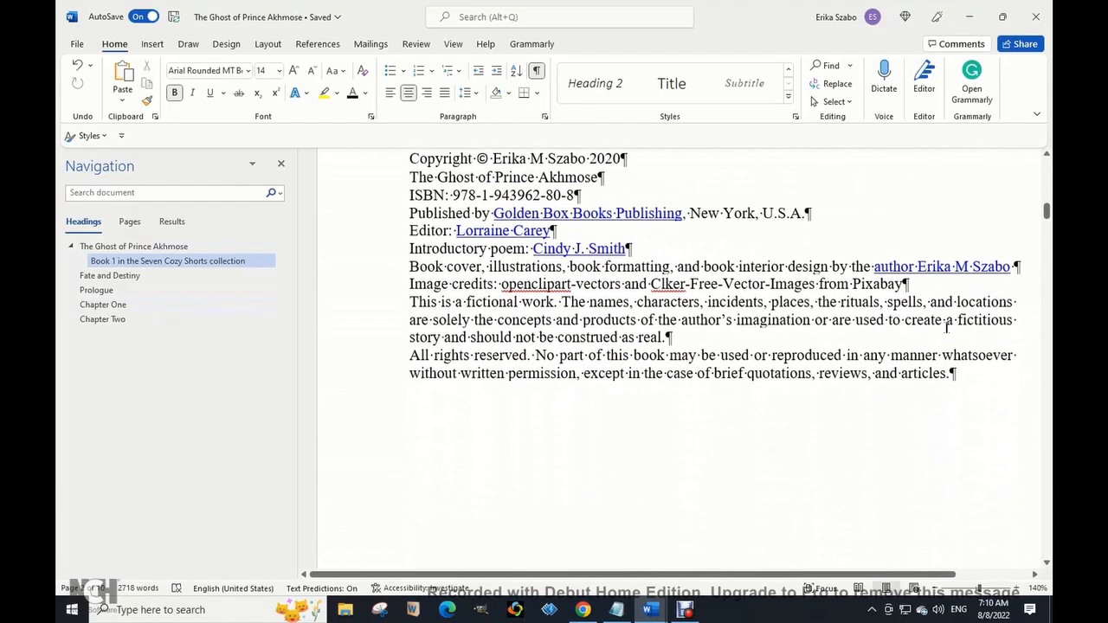
{"action": "left_click", "coordinate": [987, 288]}
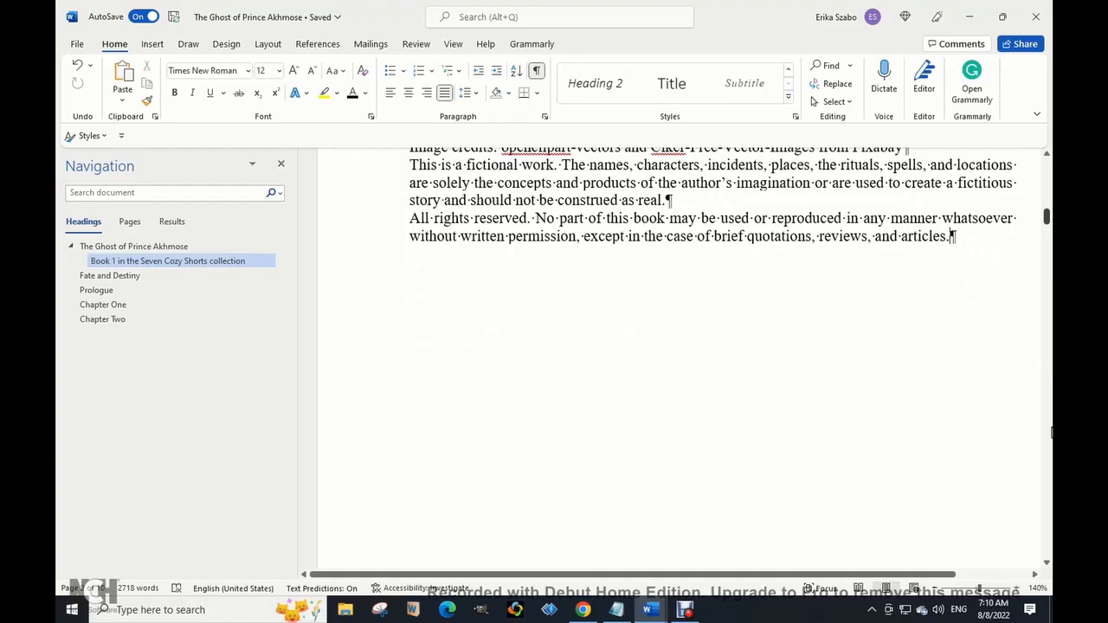
{"action": "key", "text": "Return"}
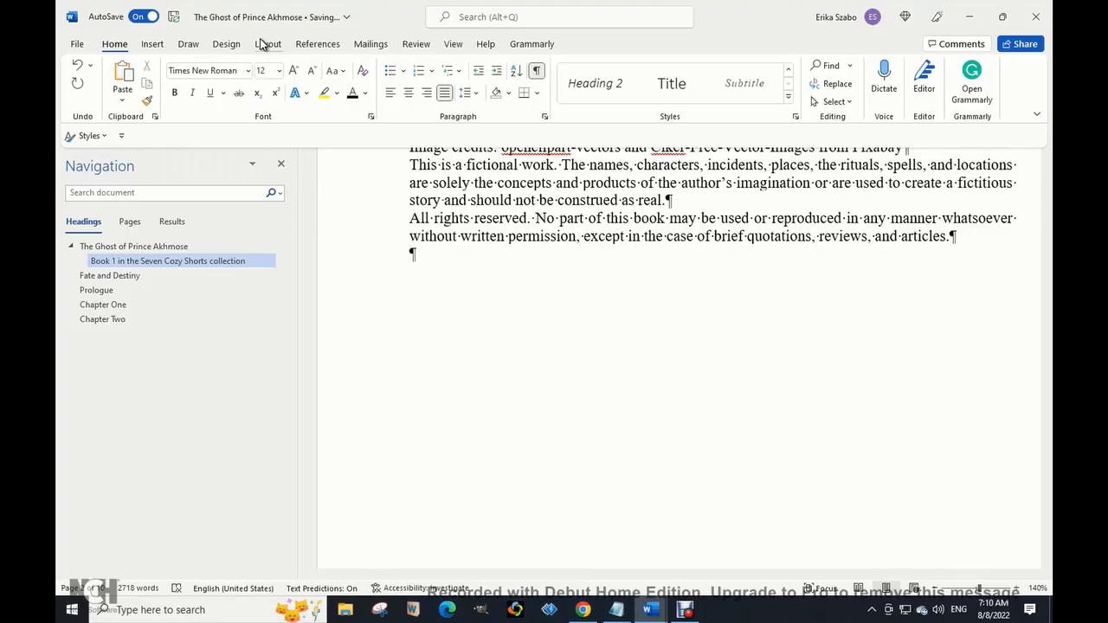
{"action": "left_click", "coordinate": [154, 43]}
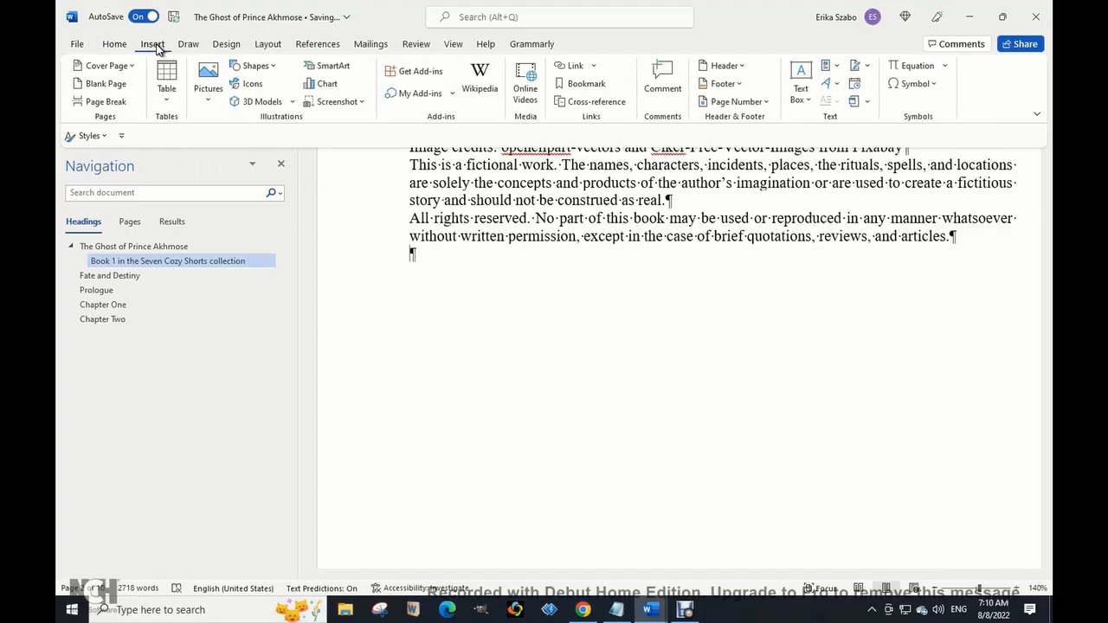
{"action": "left_click", "coordinate": [106, 101]}
{"action": "scroll", "coordinate": [411, 445], "scroll_direction": "down", "scroll_amount": 3}
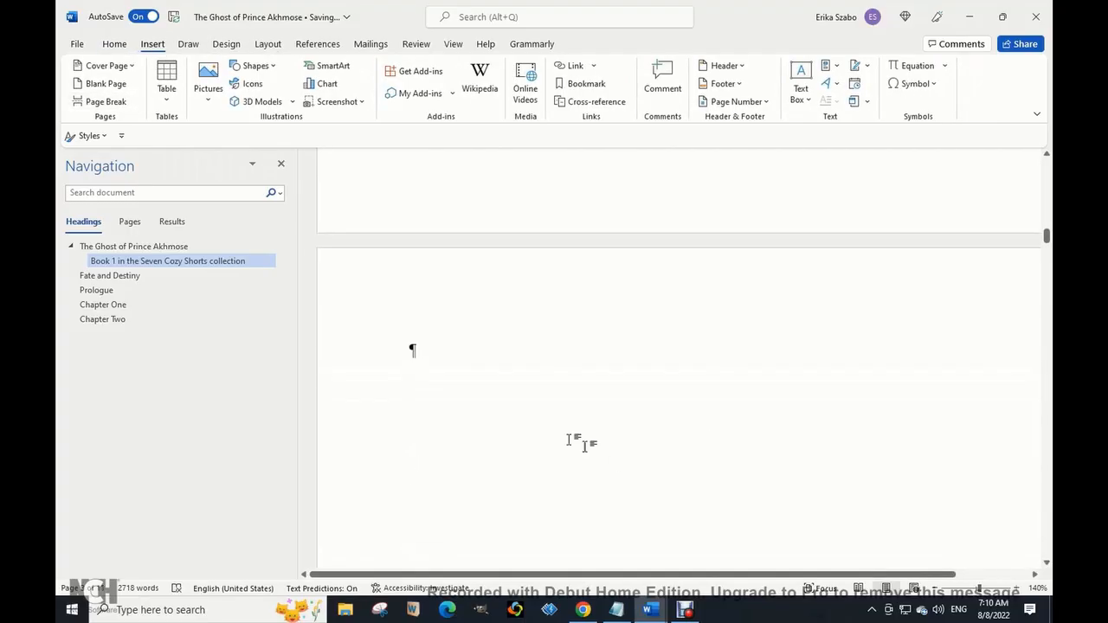
Insert the built-in Automatic Table 1 table of contents on the new blank page
{"action": "left_click", "coordinate": [317, 45]}
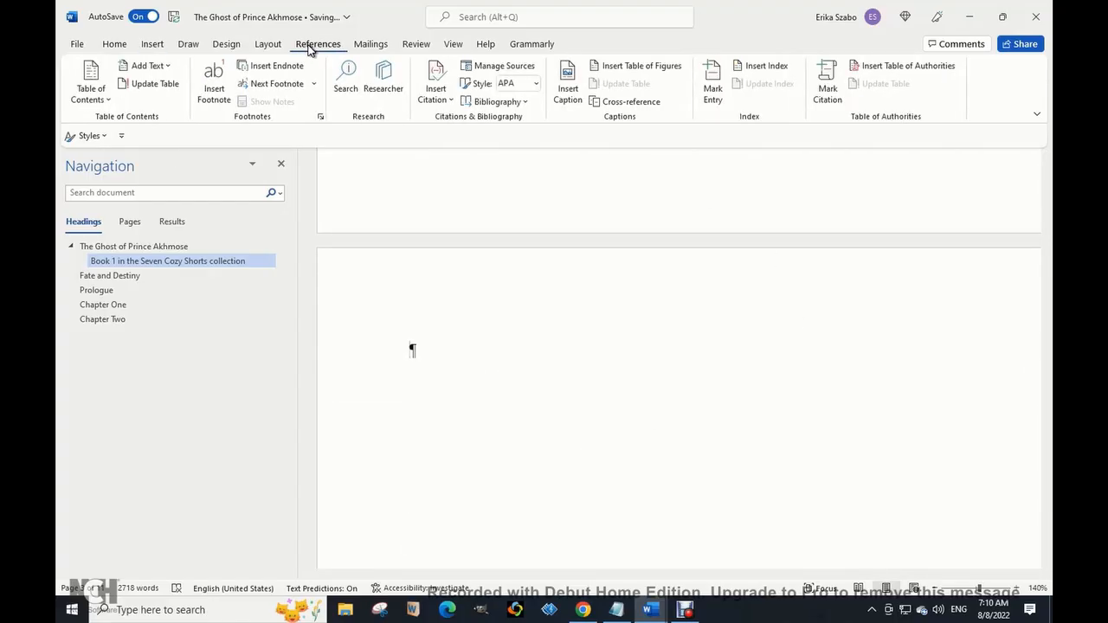
{"action": "left_click", "coordinate": [91, 87]}
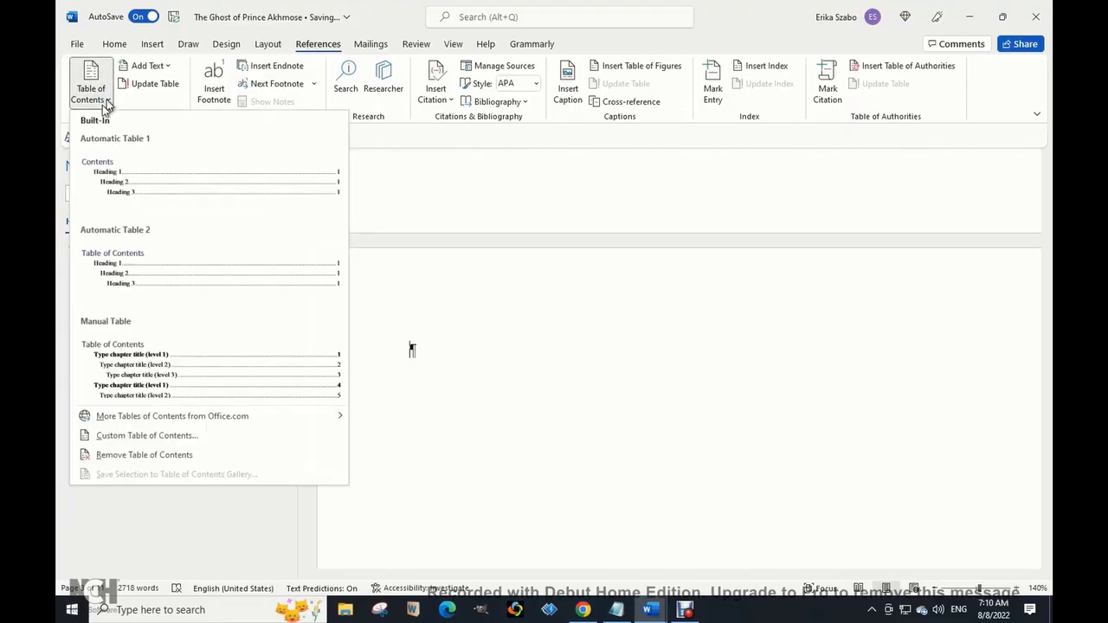
{"action": "left_click", "coordinate": [136, 183]}
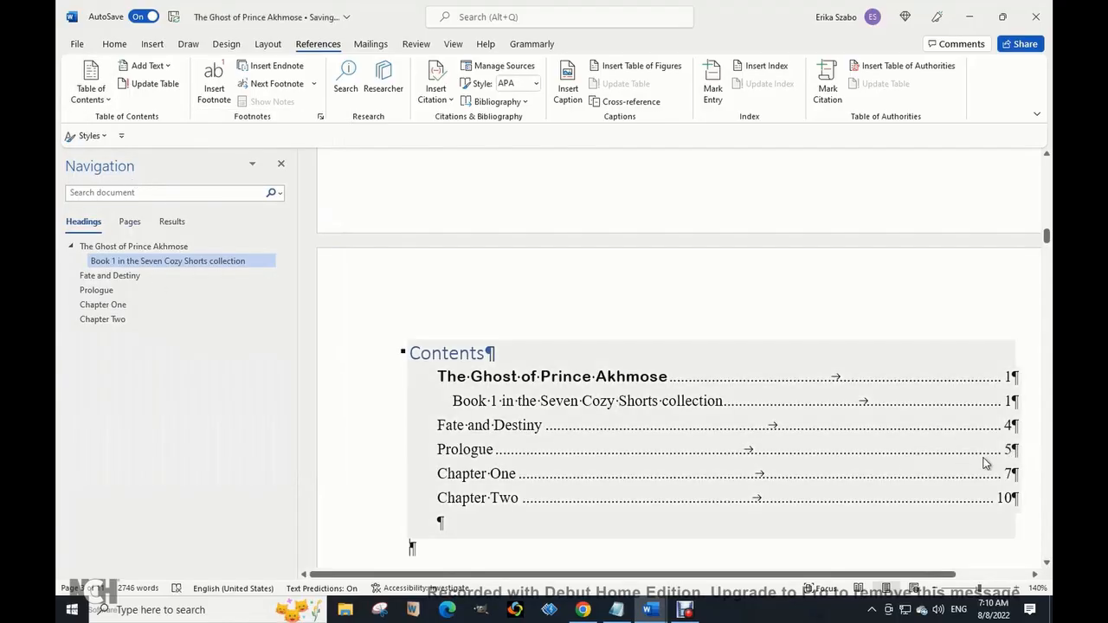
Look over the inserted table of contents and its update options without updating it
{"action": "scroll", "coordinate": [918, 459], "scroll_direction": "down", "scroll_amount": 3}
{"action": "scroll", "coordinate": [675, 346], "scroll_direction": "down", "scroll_amount": 4}
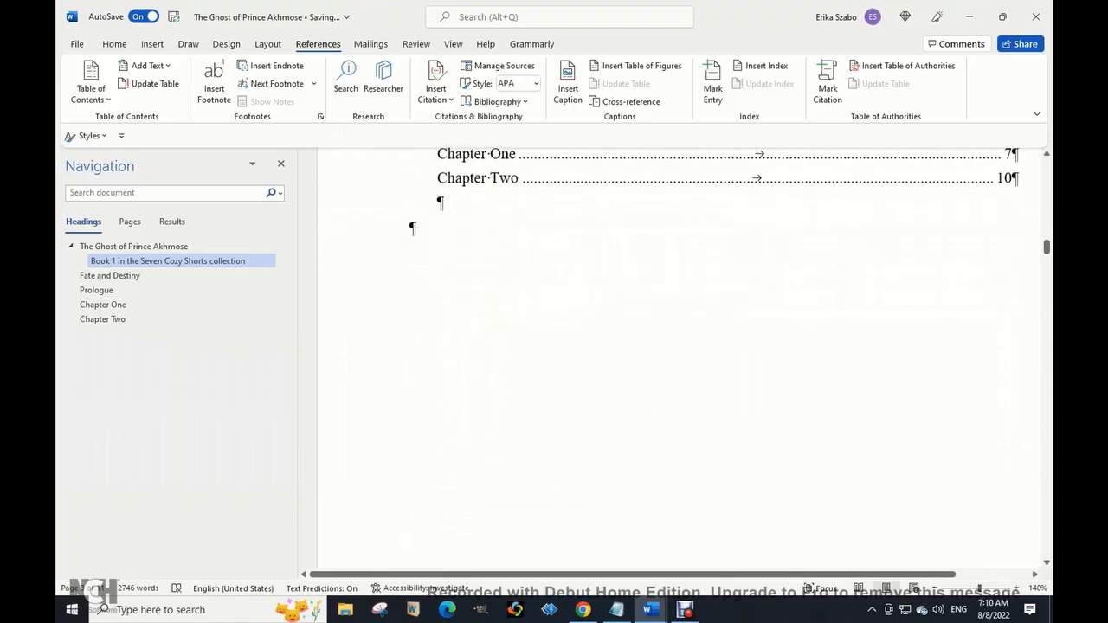
{"action": "scroll", "coordinate": [413, 227], "scroll_direction": "up", "scroll_amount": 5}
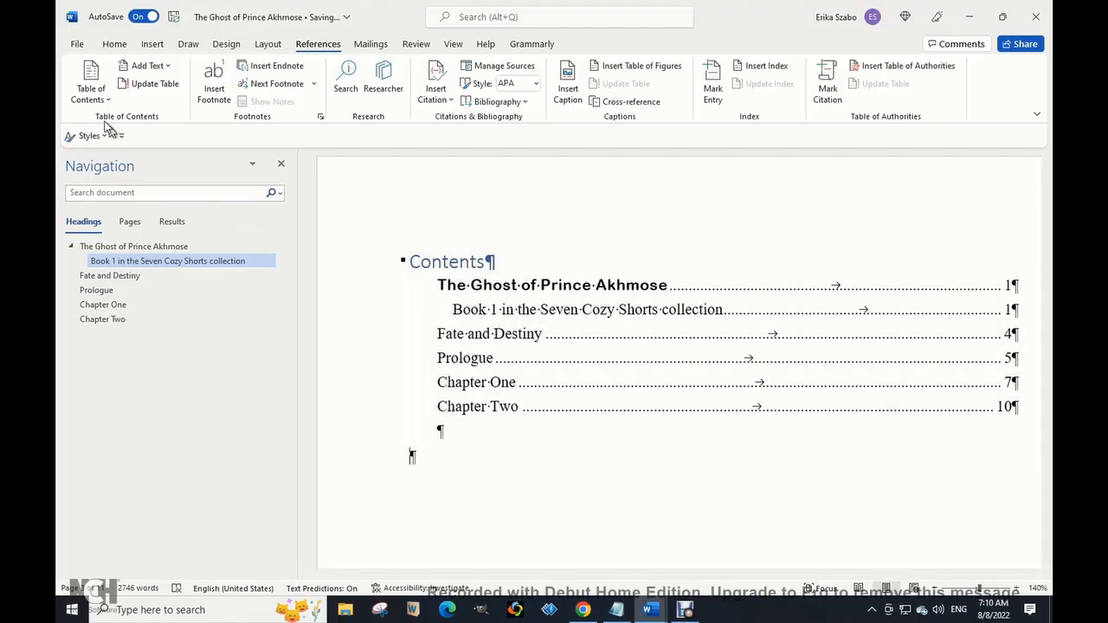
{"action": "left_click", "coordinate": [139, 85]}
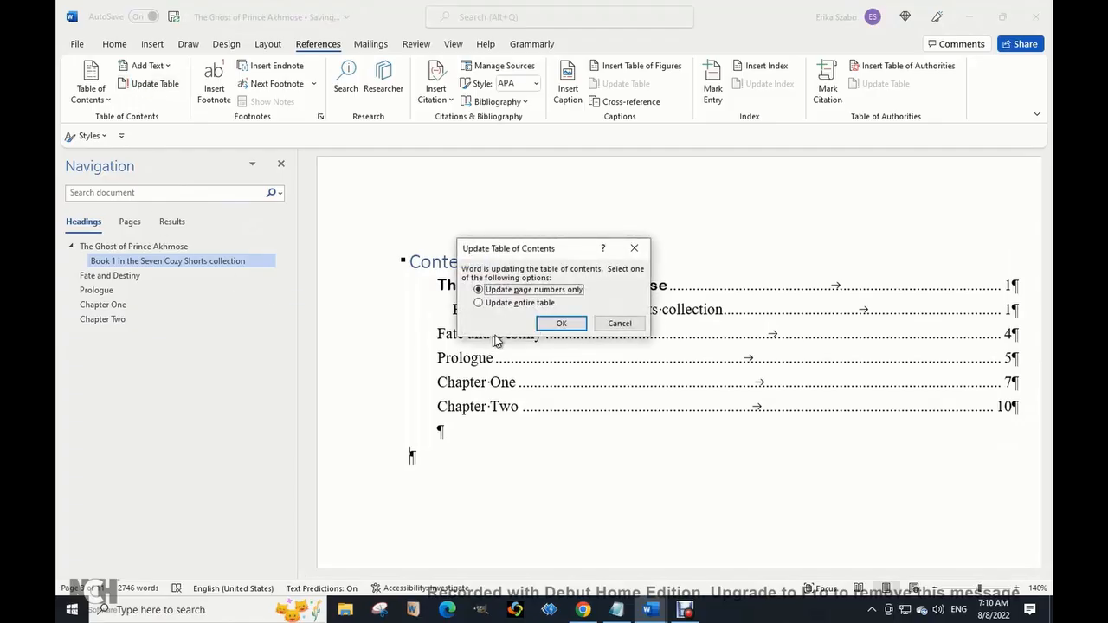
{"action": "left_click", "coordinate": [620, 323]}
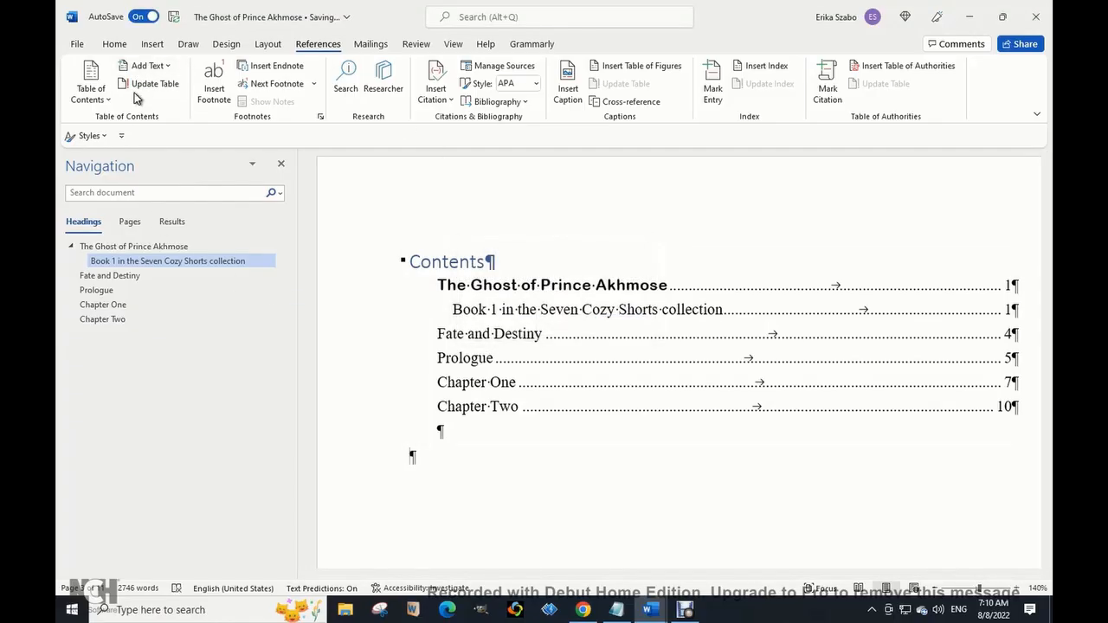
Replace the table of contents with a custom one that does not show page numbers
{"action": "left_click", "coordinate": [108, 93]}
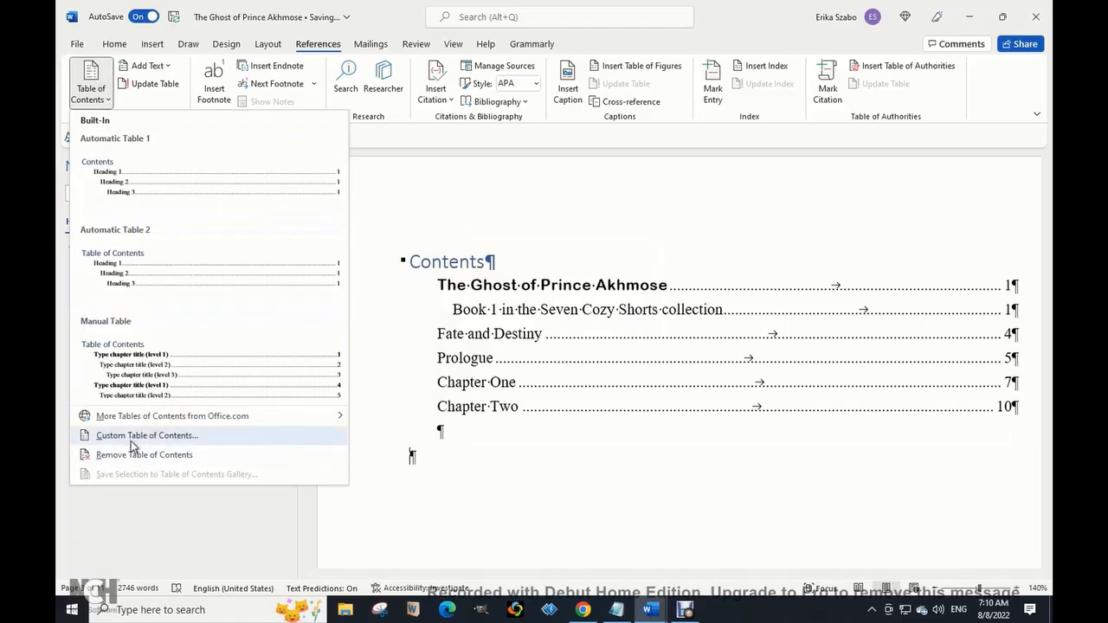
{"action": "left_click", "coordinate": [133, 441]}
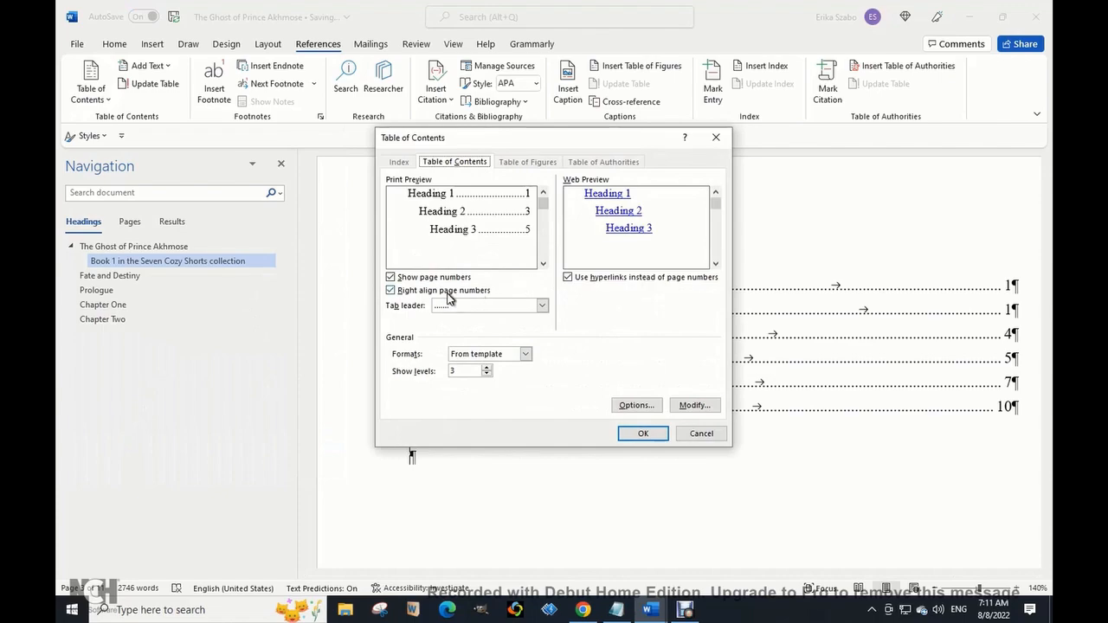
{"action": "left_click", "coordinate": [390, 278]}
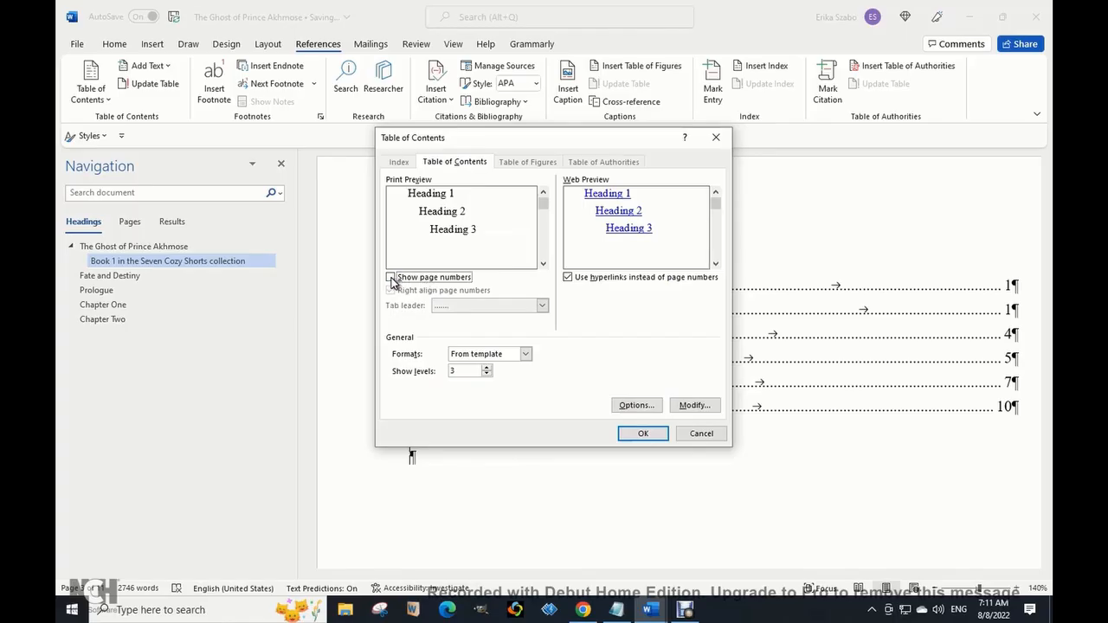
{"action": "left_click", "coordinate": [645, 434]}
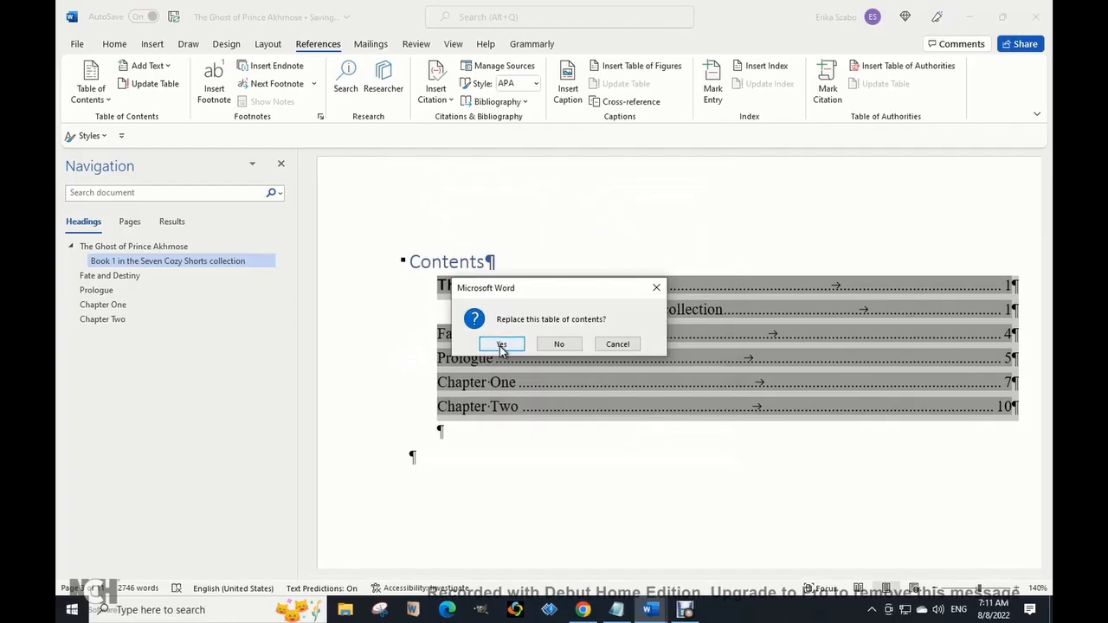
{"action": "left_click", "coordinate": [502, 344]}
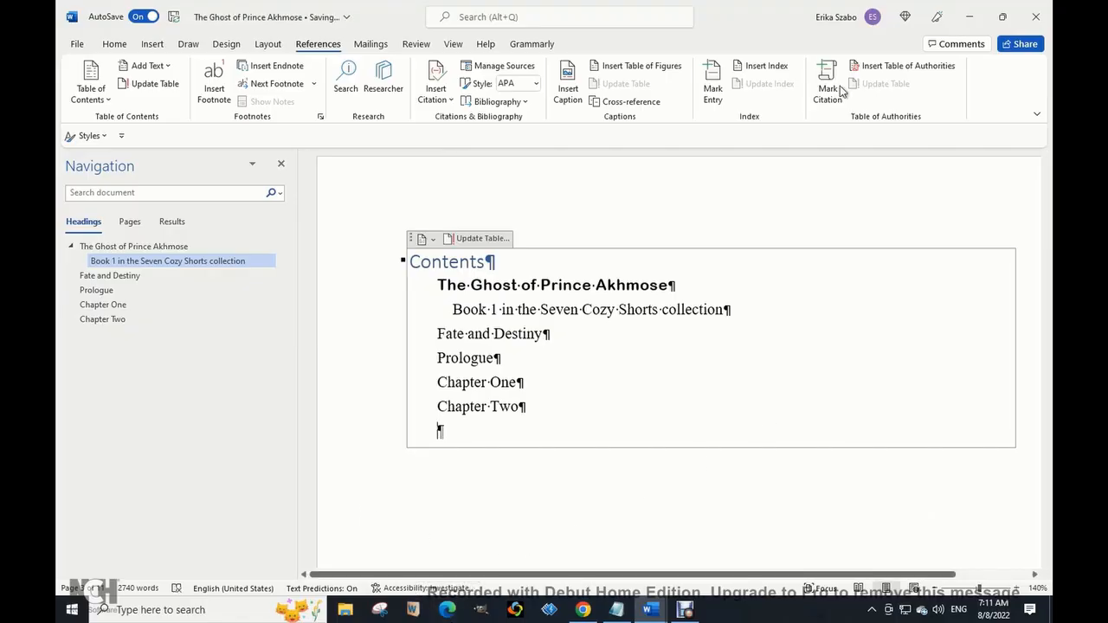
Delete the existing bookmarks ch2, ch1, poem and prologue from the document
{"action": "left_click", "coordinate": [113, 48]}
{"action": "left_click", "coordinate": [155, 47]}
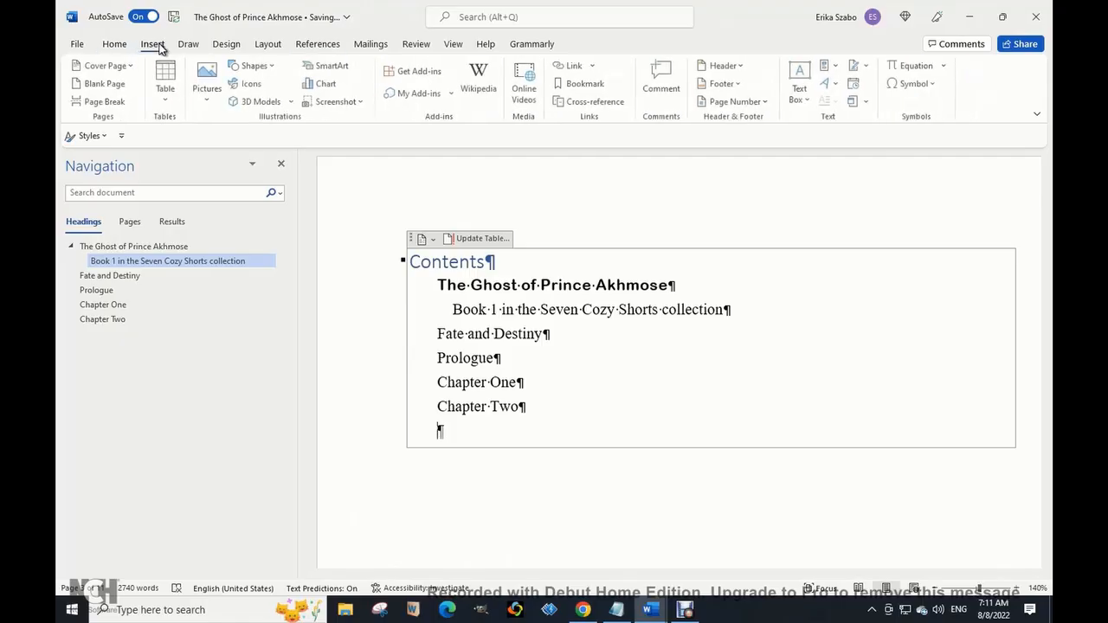
{"action": "left_click", "coordinate": [580, 85]}
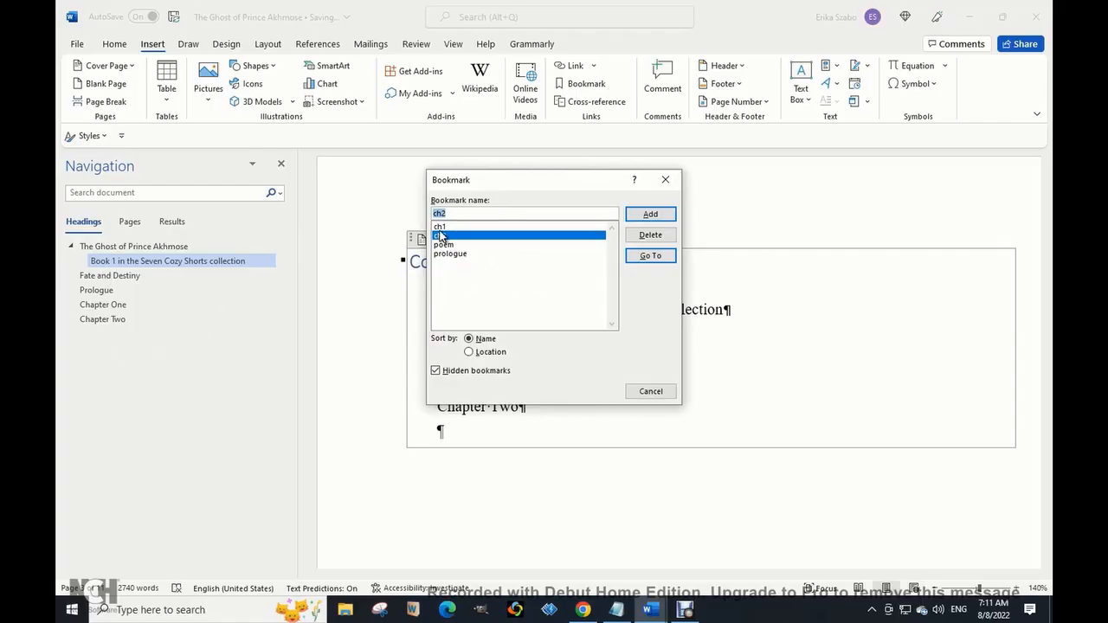
{"action": "left_click", "coordinate": [645, 239]}
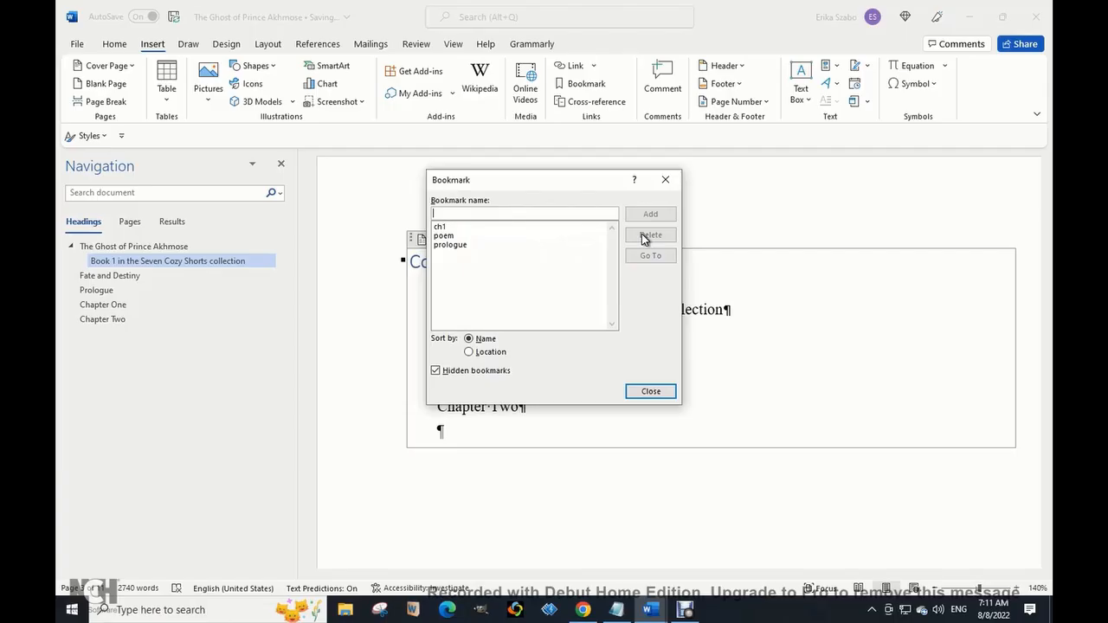
{"action": "left_click", "coordinate": [511, 227]}
{"action": "left_click", "coordinate": [638, 240]}
{"action": "left_click", "coordinate": [551, 229]}
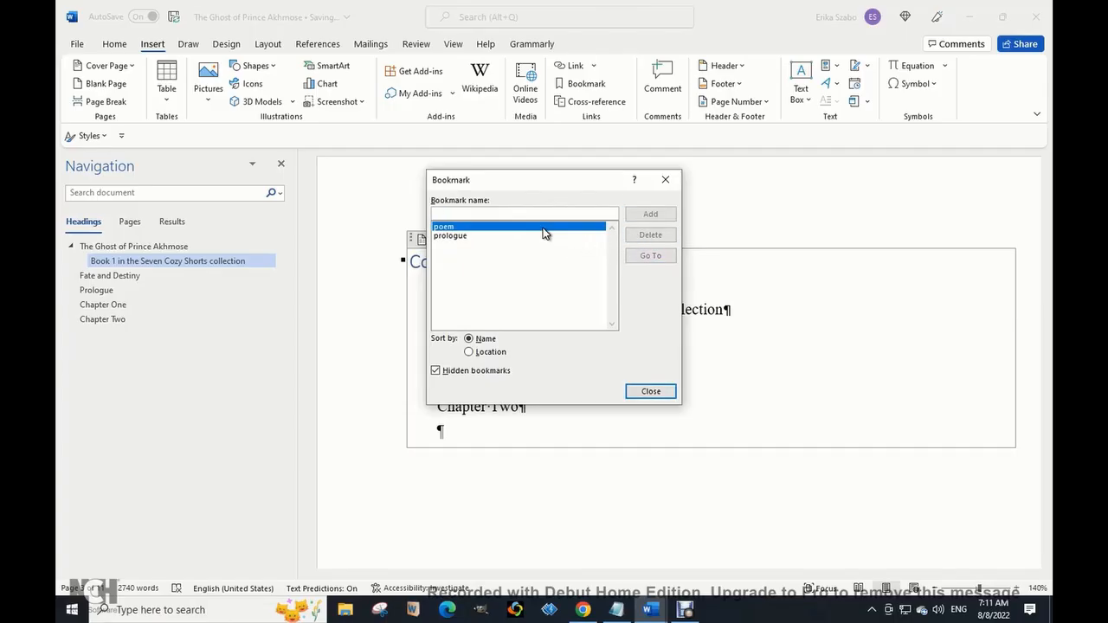
{"action": "left_click", "coordinate": [640, 242]}
{"action": "left_click", "coordinate": [549, 229]}
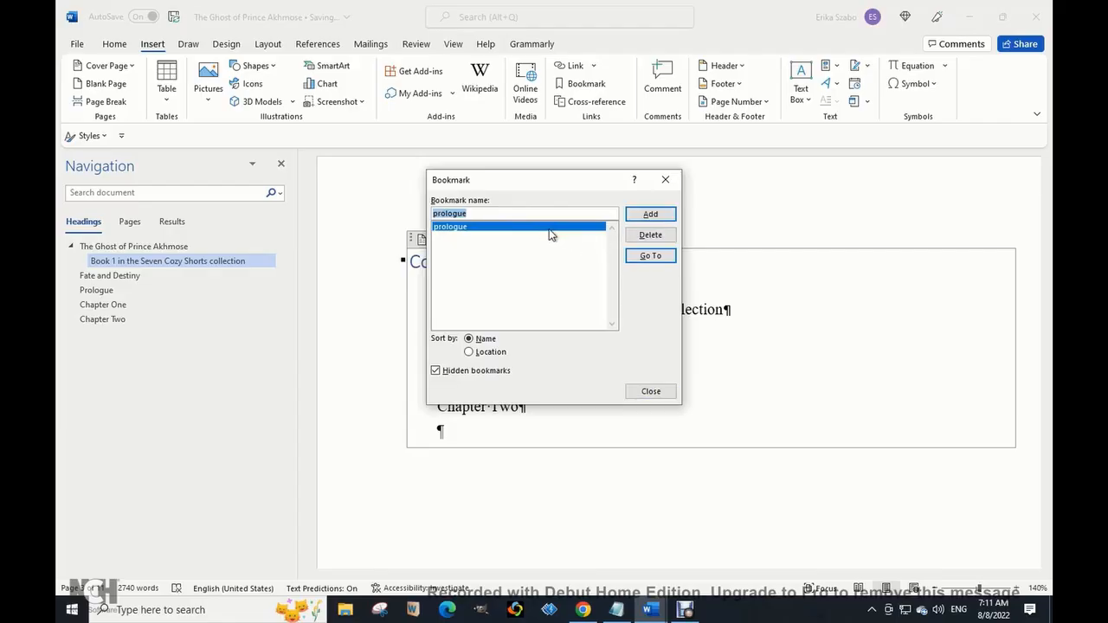
{"action": "left_click", "coordinate": [660, 241]}
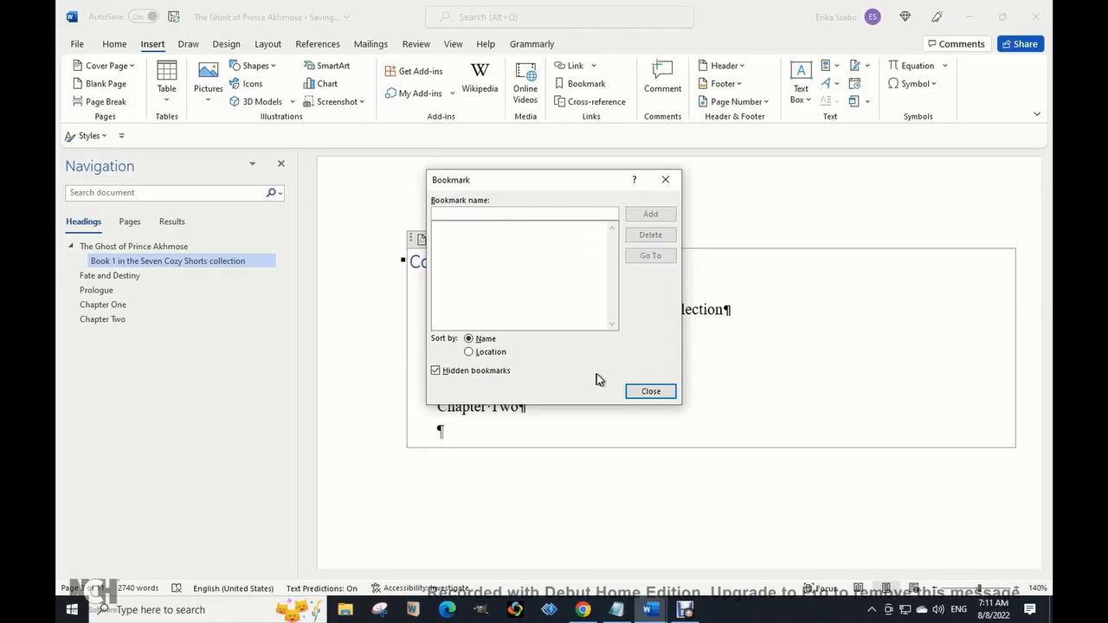
{"action": "left_click", "coordinate": [651, 391]}
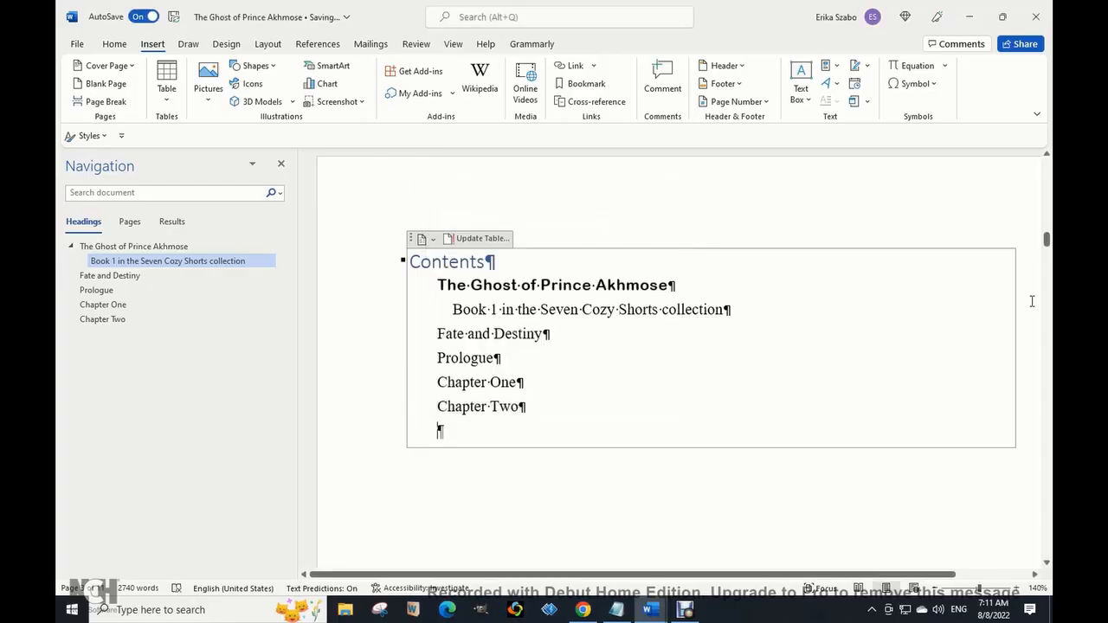
Add a bookmark named "title" at the end of the book title heading on the first page
{"action": "left_click_drag", "start_coordinate": [1047, 241], "coordinate": [1047, 164]}
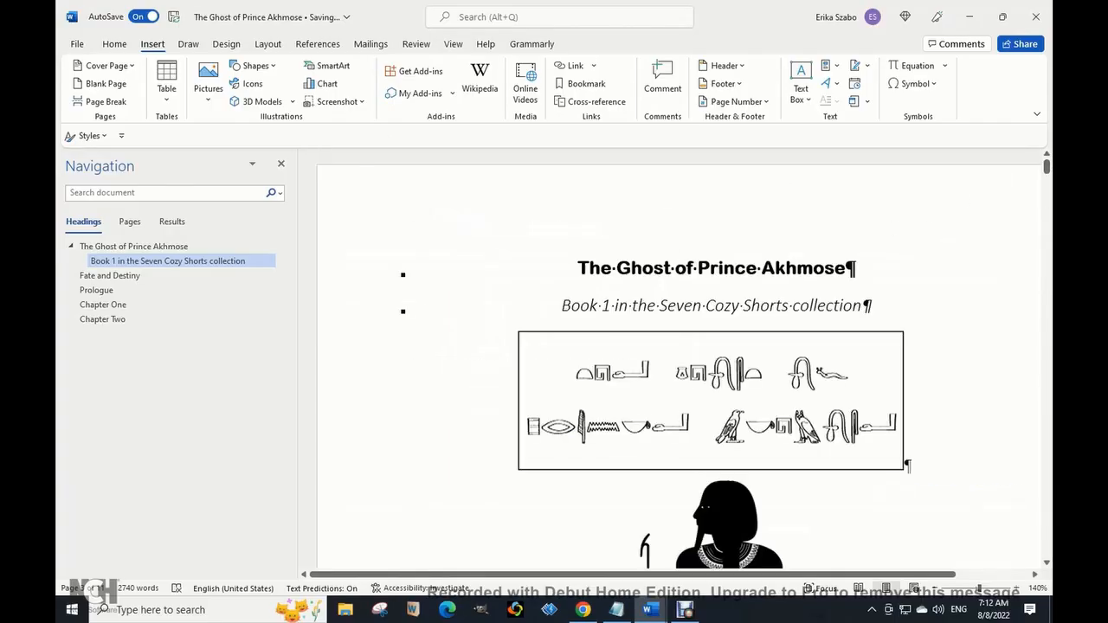
{"action": "left_click", "coordinate": [851, 268]}
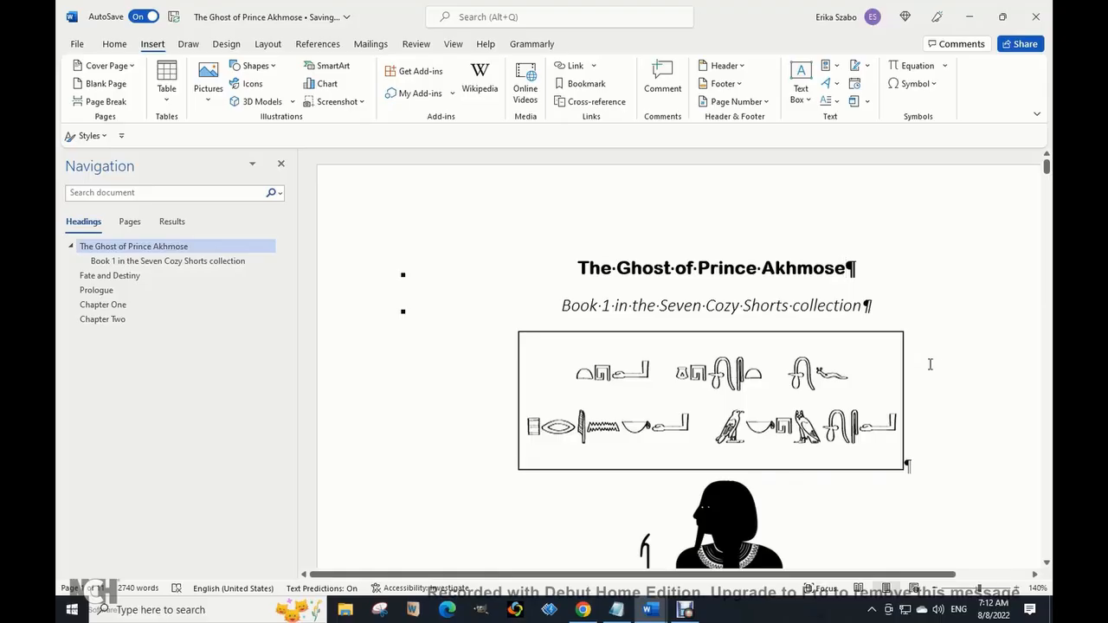
{"action": "left_click", "coordinate": [600, 87]}
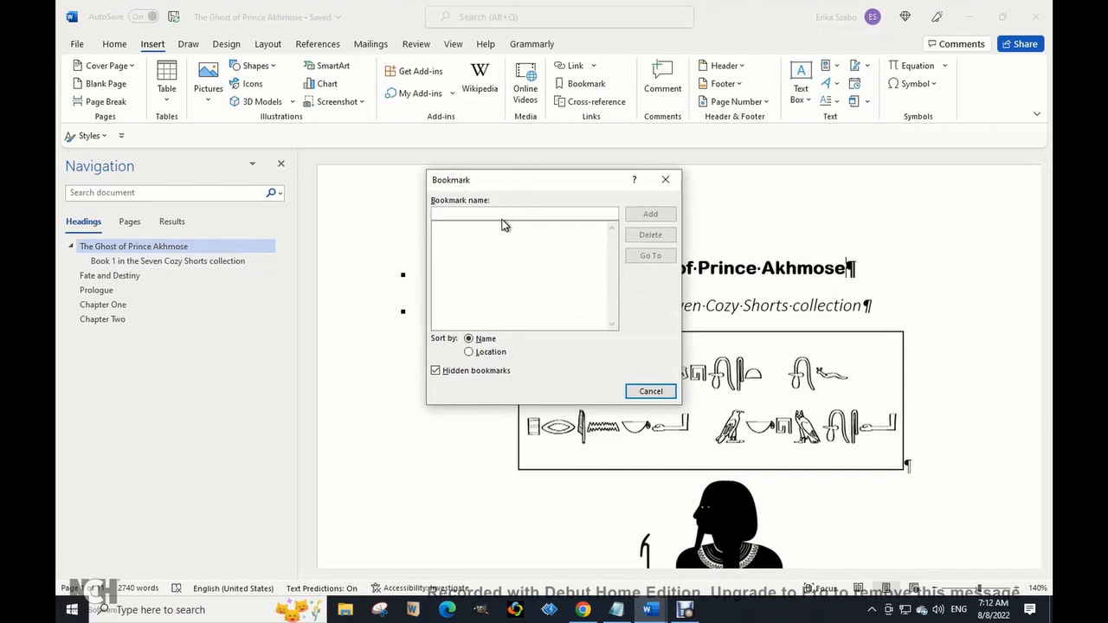
{"action": "type", "text": "title"}
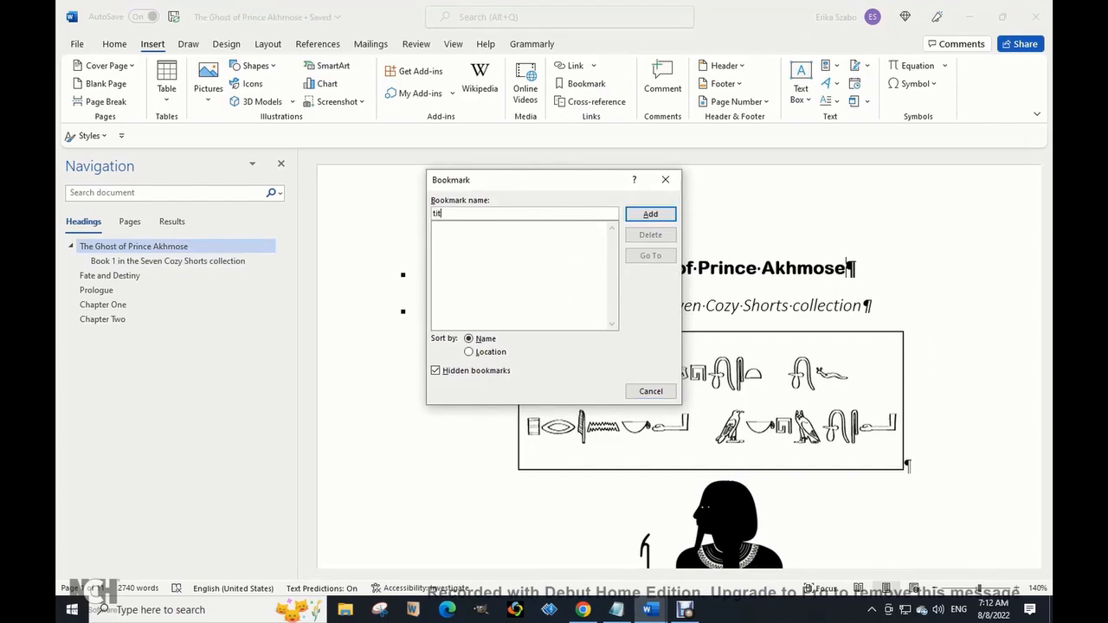
{"action": "left_click", "coordinate": [634, 218]}
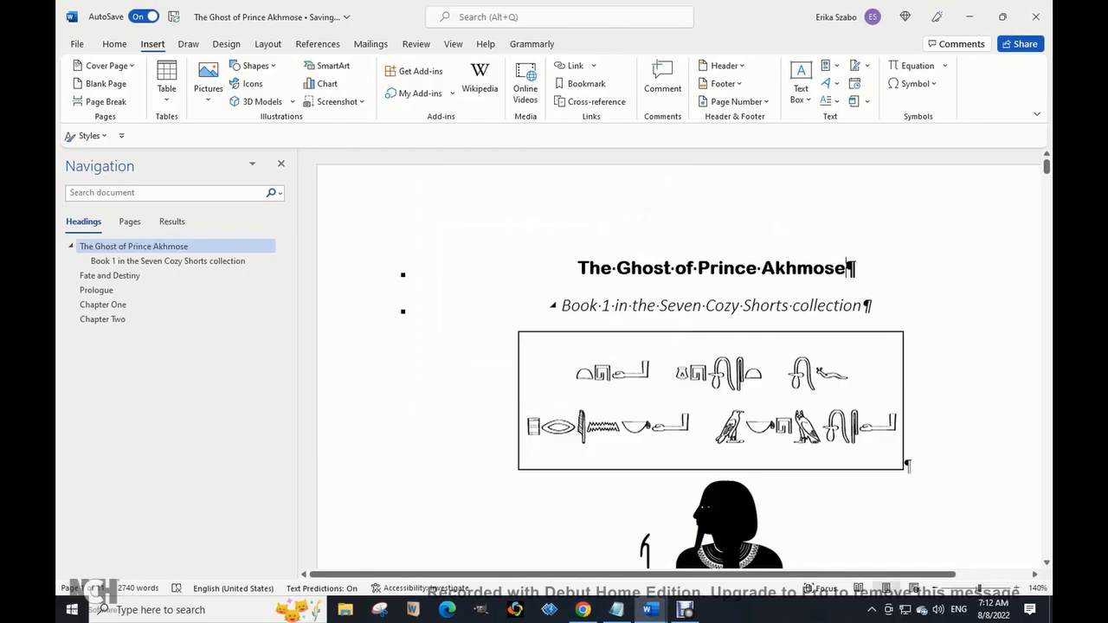
Add a bookmark named "subtitle" at the end of the "Book 1 in the Seven Cozy Shorts collection" line
{"action": "left_click", "coordinate": [867, 304]}
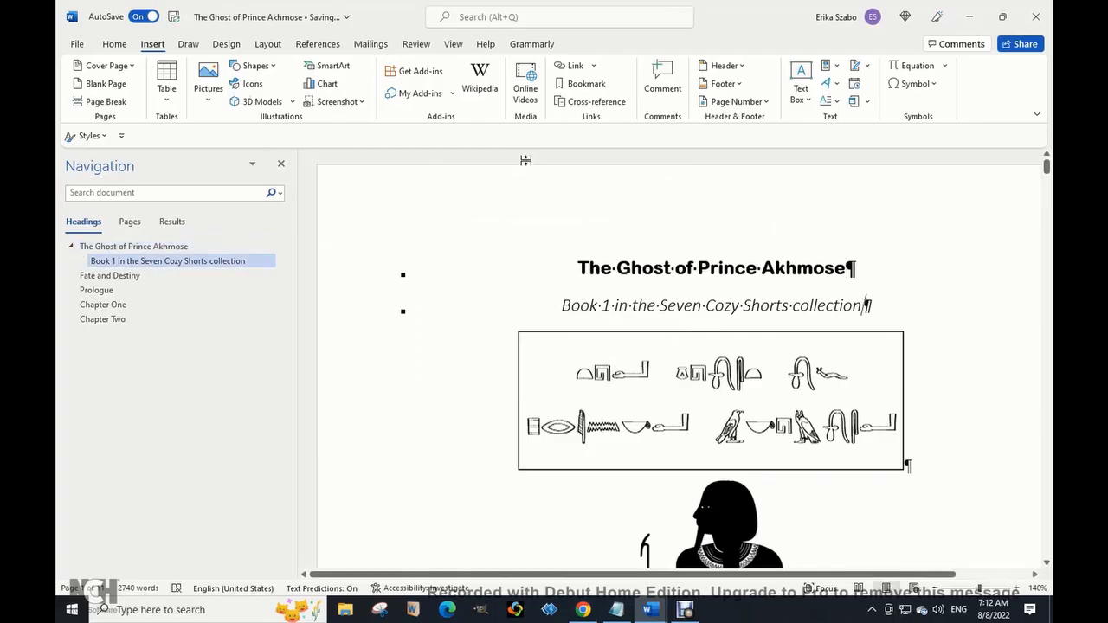
{"action": "left_click", "coordinate": [593, 80]}
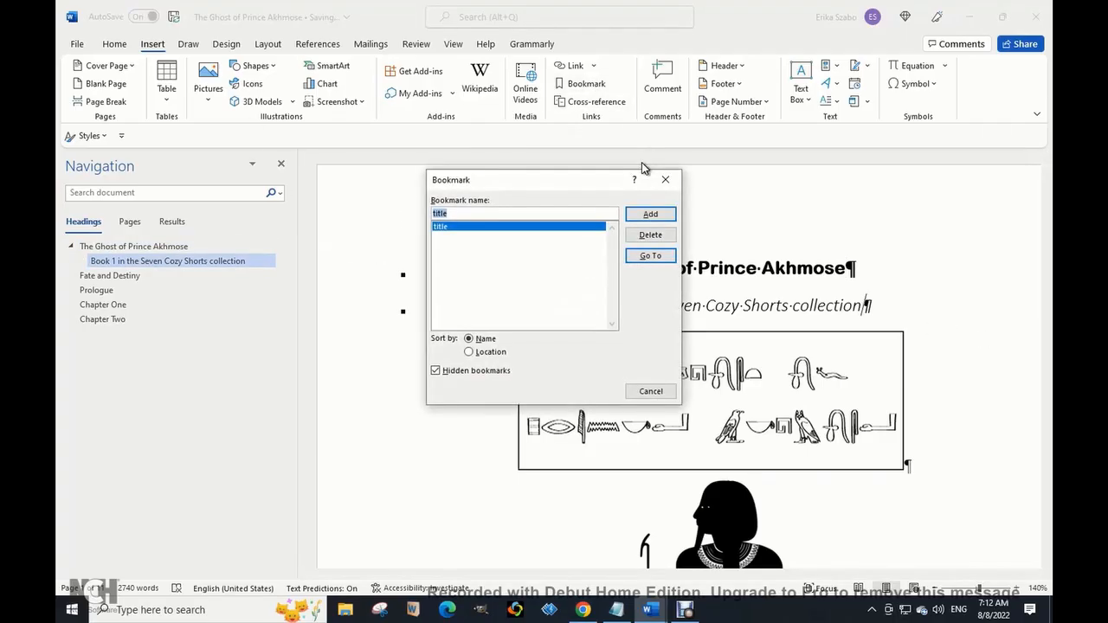
{"action": "type", "text": "sub"}
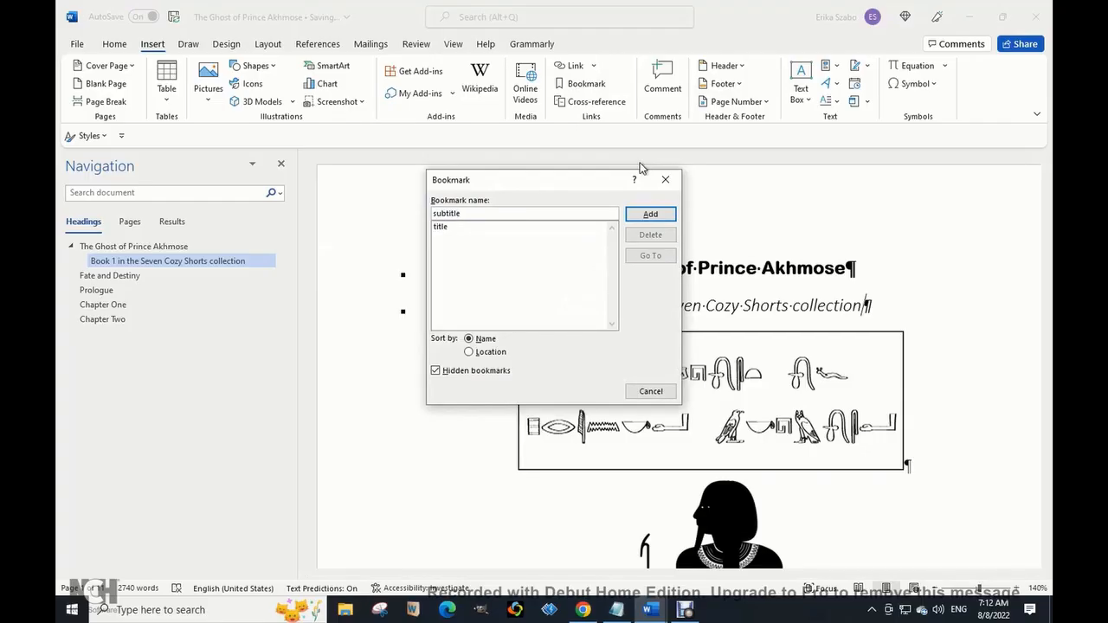
{"action": "left_click", "coordinate": [652, 214]}
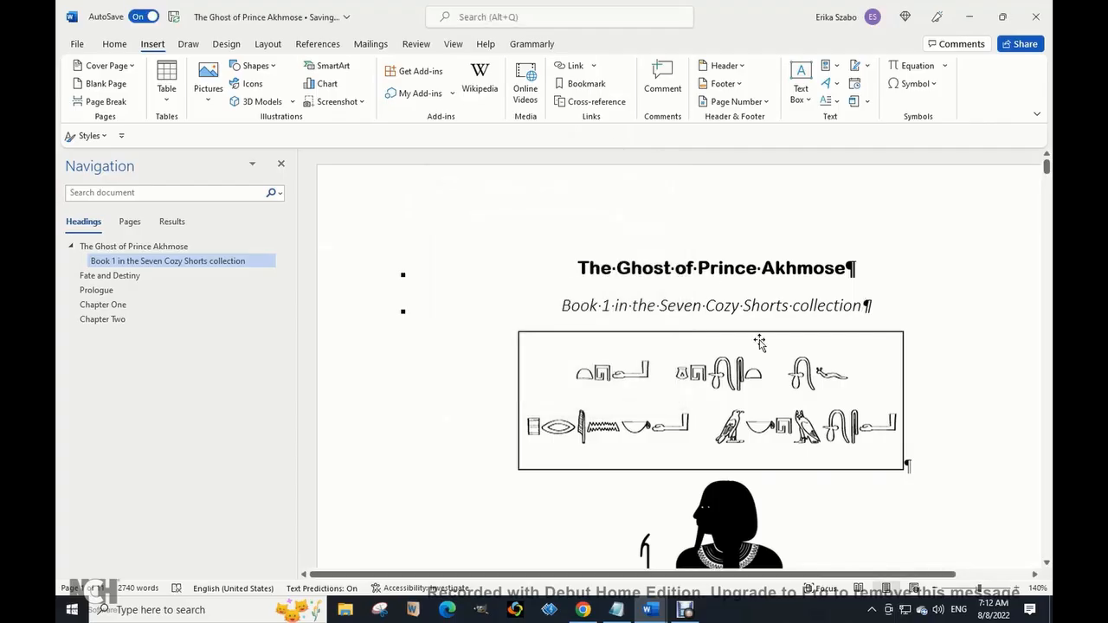
Add a bookmark named "fate" at the "Fate and Destiny" heading
{"action": "scroll", "coordinate": [760, 343], "scroll_direction": "down", "scroll_amount": 5}
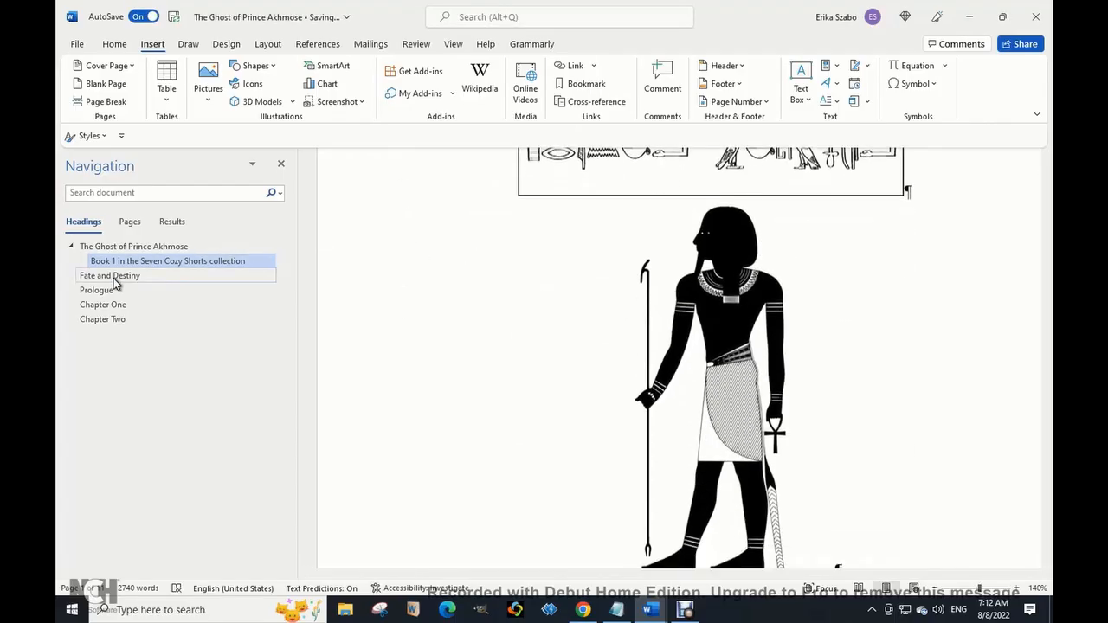
{"action": "left_click", "coordinate": [114, 278]}
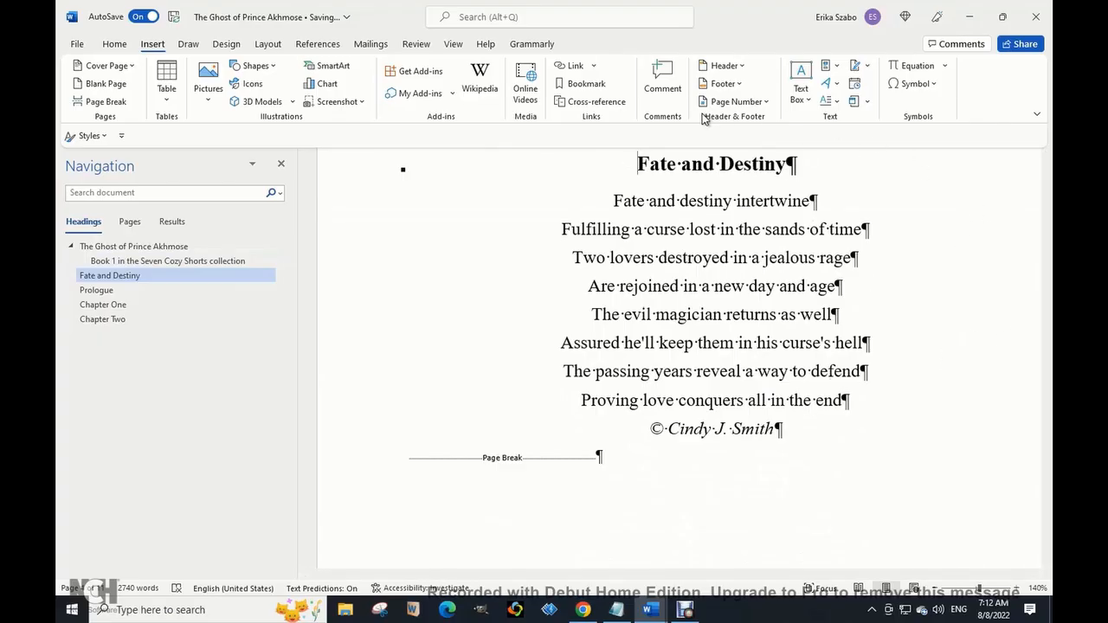
{"action": "left_click", "coordinate": [594, 90]}
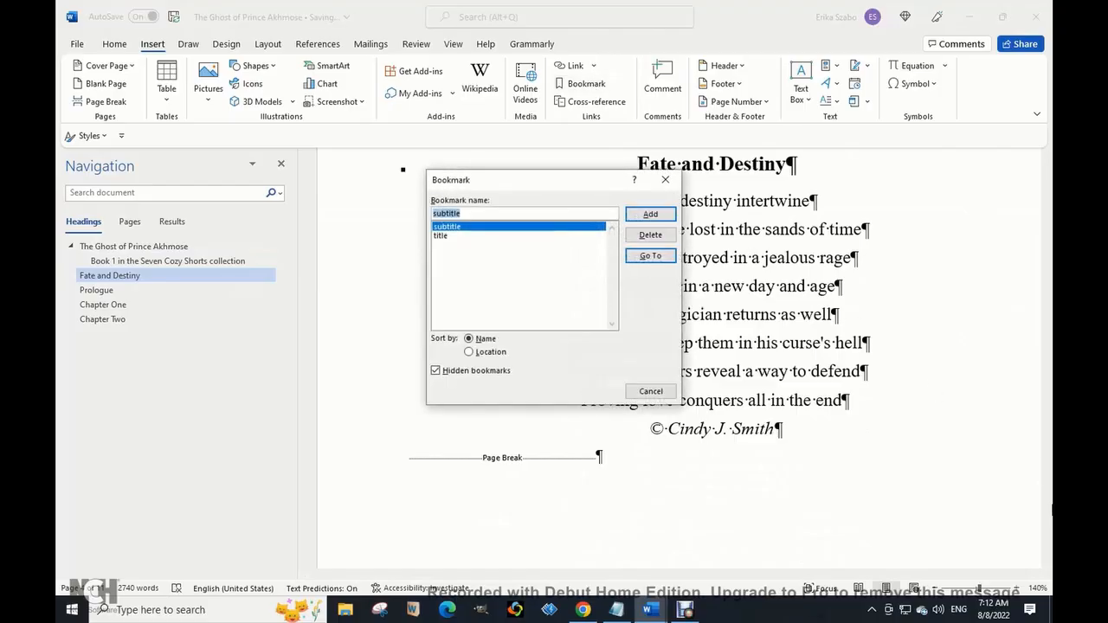
{"action": "type", "text": "fate"}
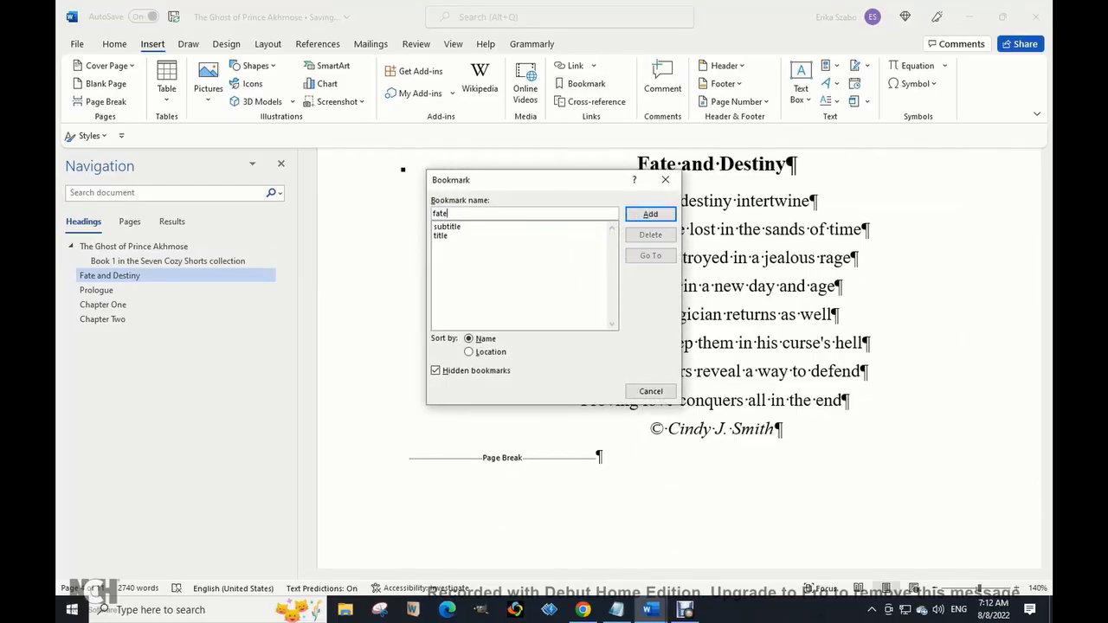
{"action": "left_click", "coordinate": [650, 215]}
Add a bookmark named "prologue" at the Prologue heading
{"action": "left_click", "coordinate": [96, 290]}
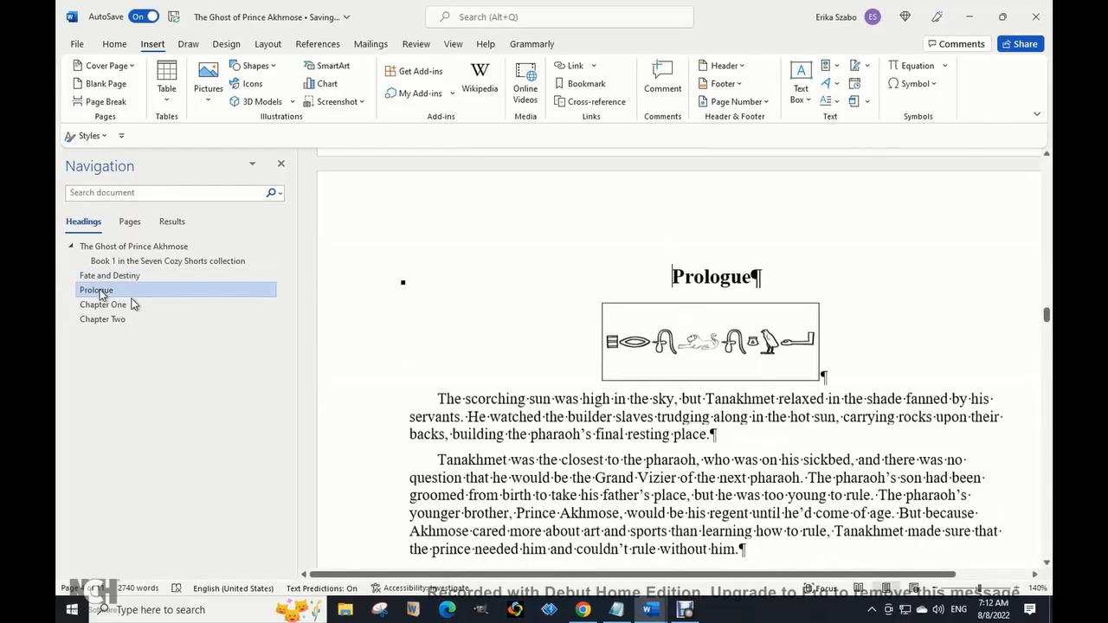
{"action": "left_click", "coordinate": [598, 85]}
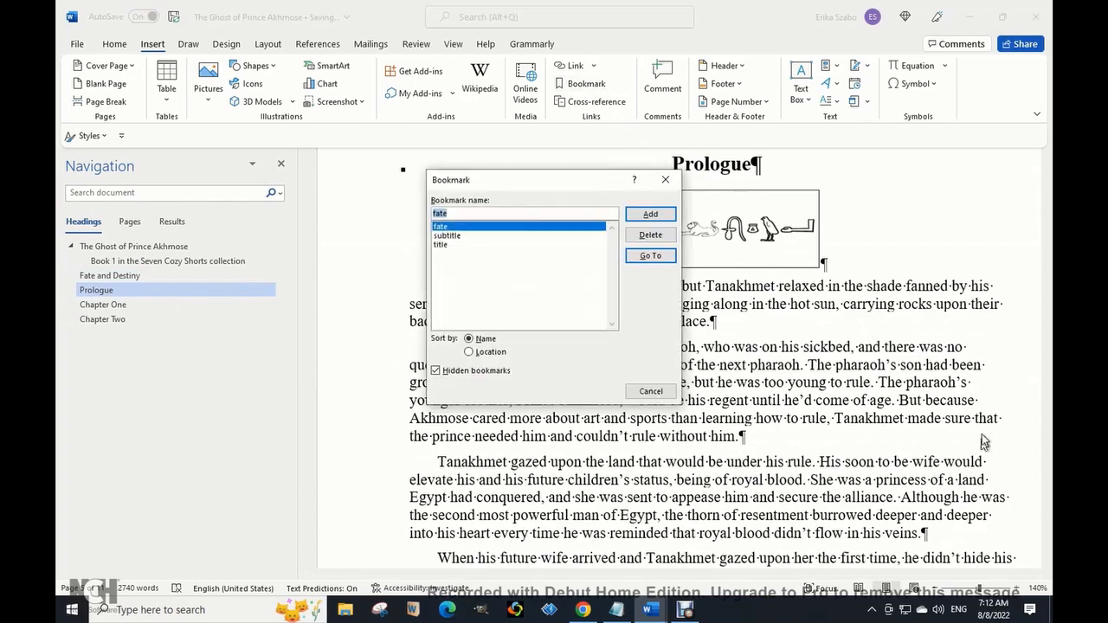
{"action": "type", "text": "prologue"}
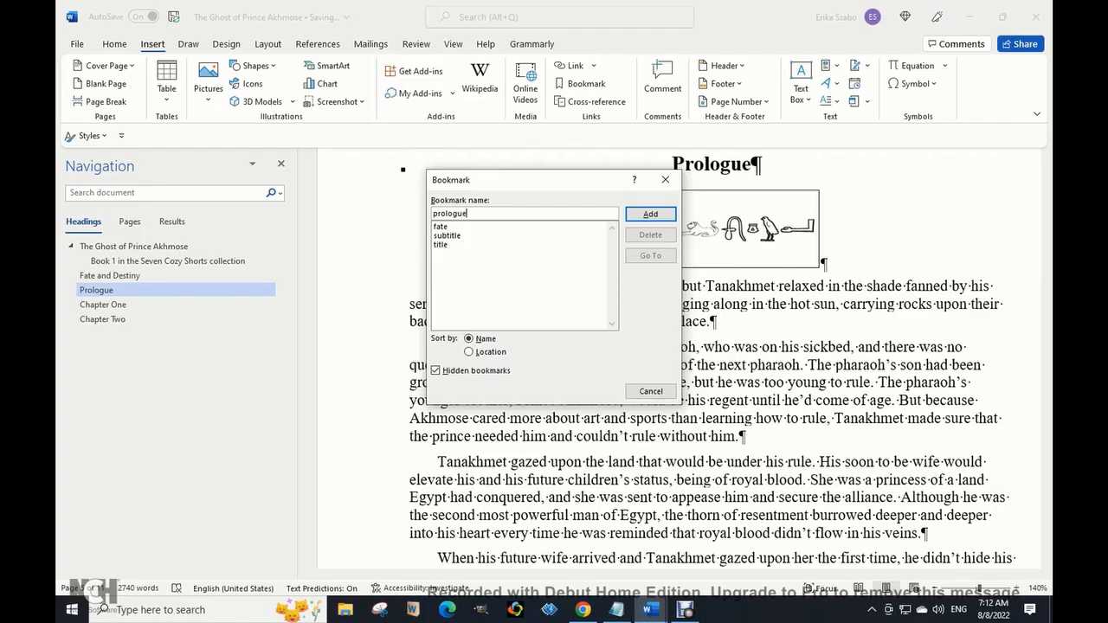
{"action": "left_click", "coordinate": [650, 214]}
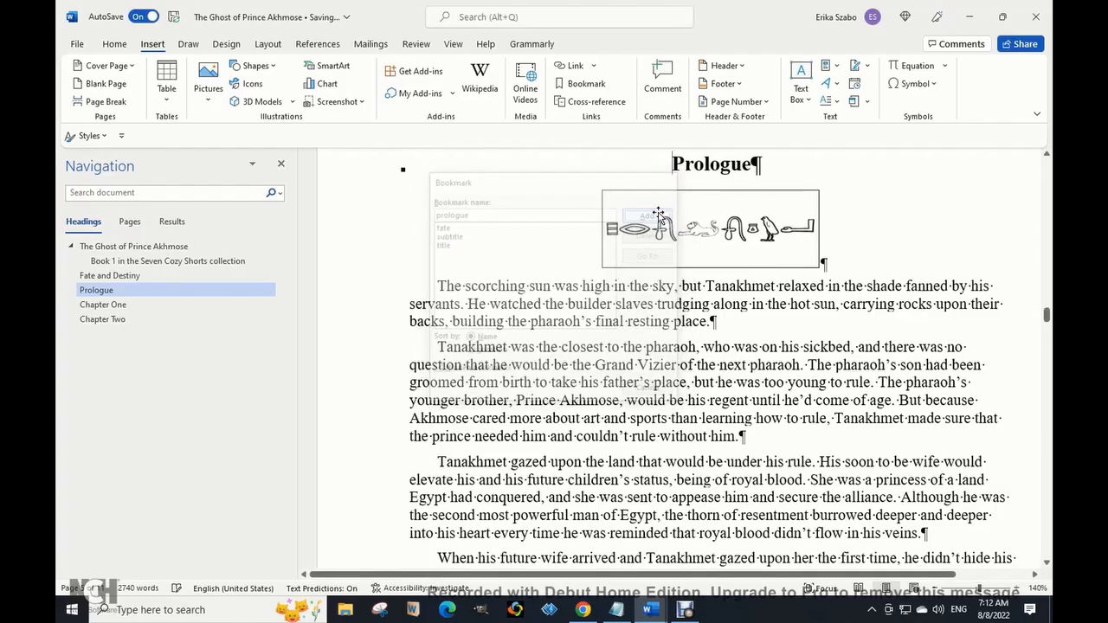
Add a bookmark named "ch1" at the Chapter One heading
{"action": "left_click", "coordinate": [103, 305]}
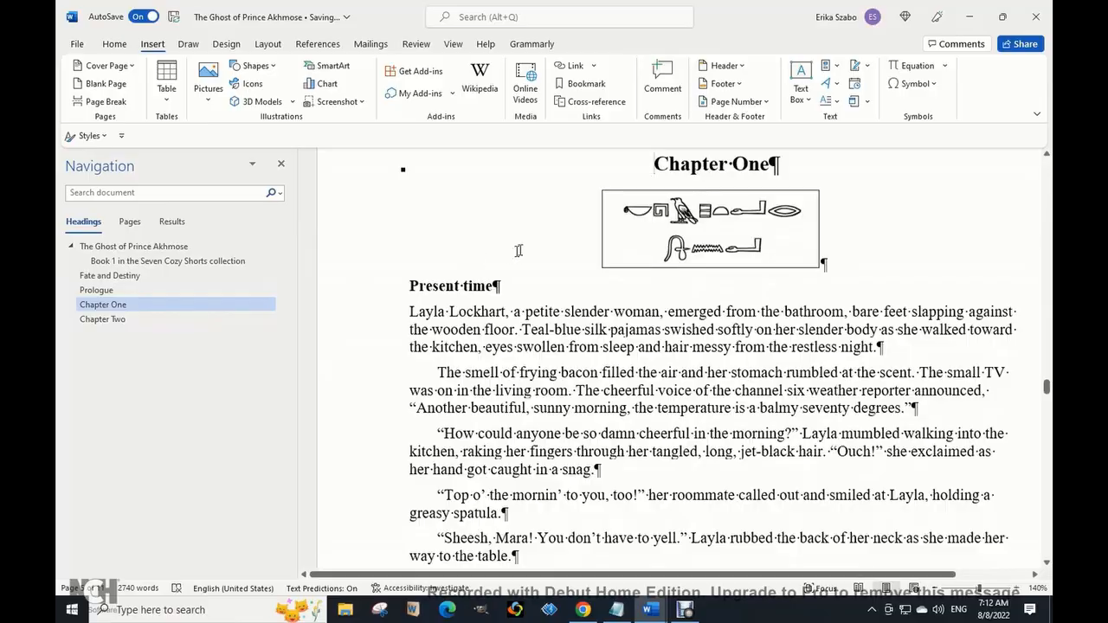
{"action": "left_click", "coordinate": [582, 83]}
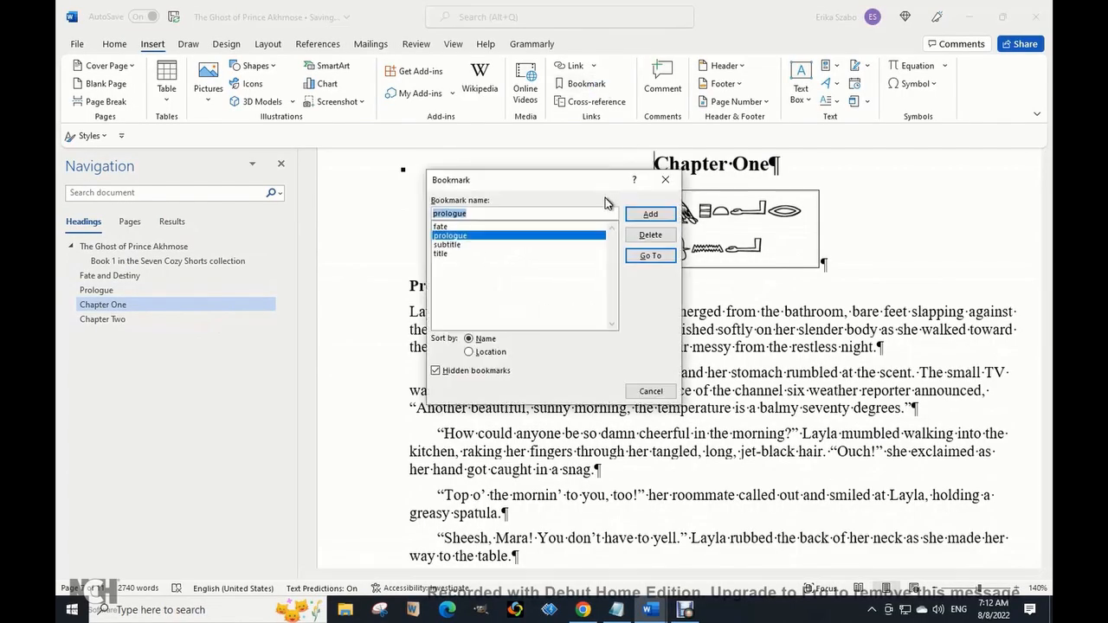
{"action": "type", "text": "ch1"}
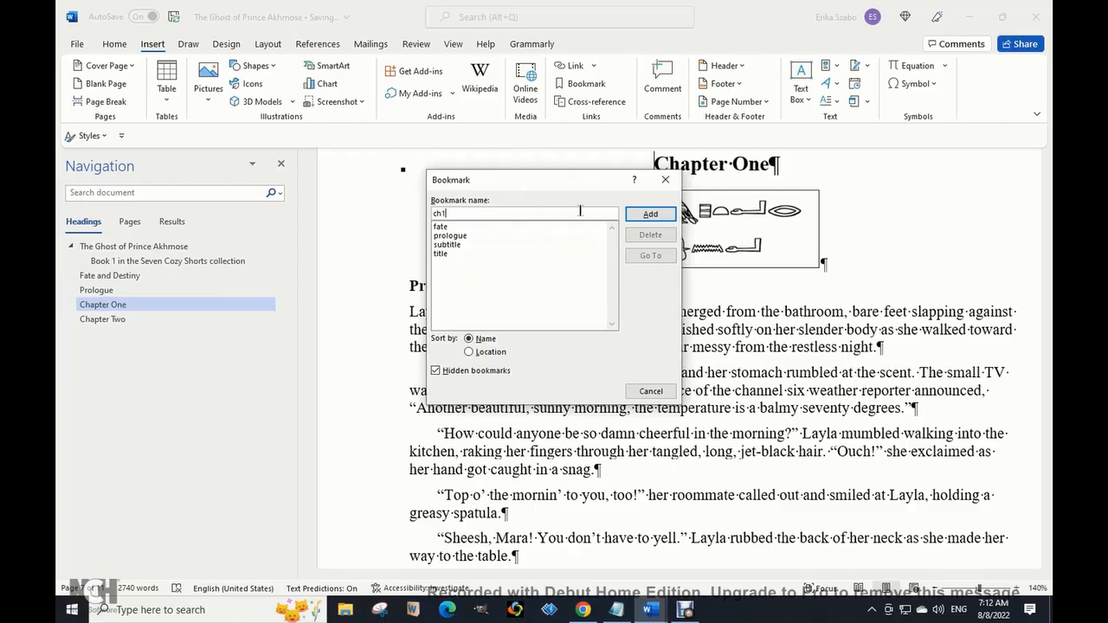
{"action": "left_click", "coordinate": [645, 216]}
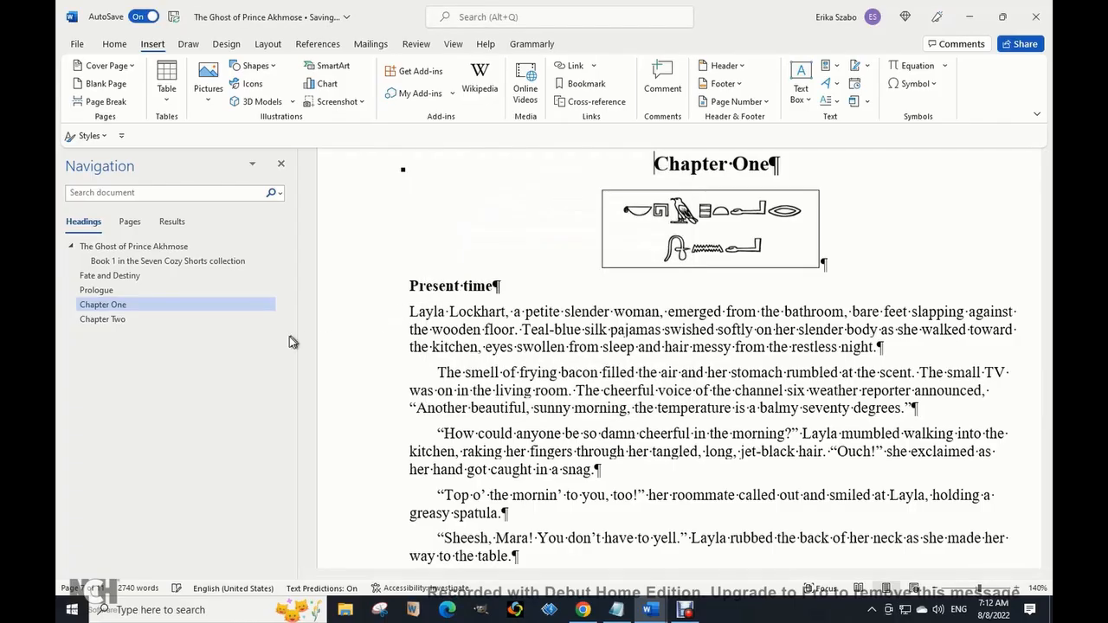
Add a bookmark named "ch2" at the Chapter Two heading
{"action": "left_click", "coordinate": [93, 318]}
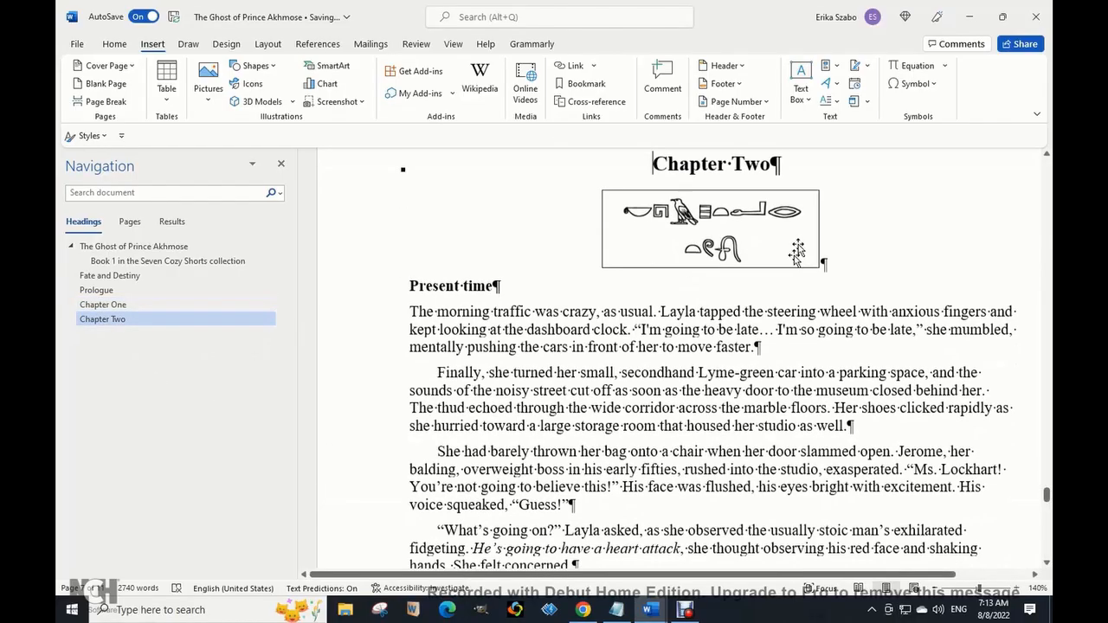
{"action": "left_click", "coordinate": [584, 83]}
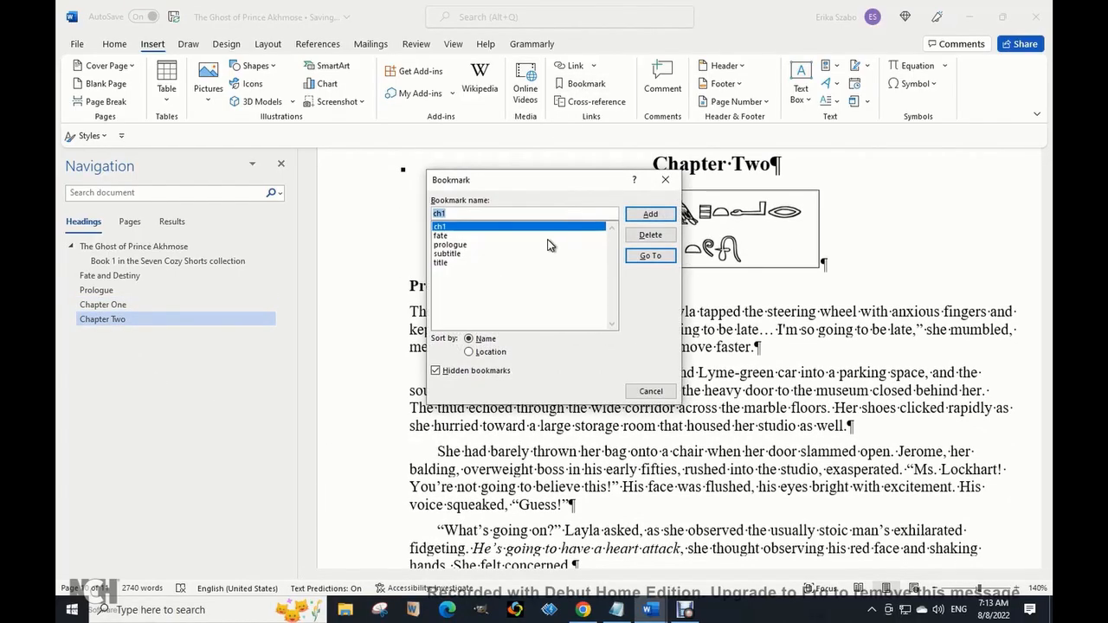
{"action": "type", "text": "ch"}
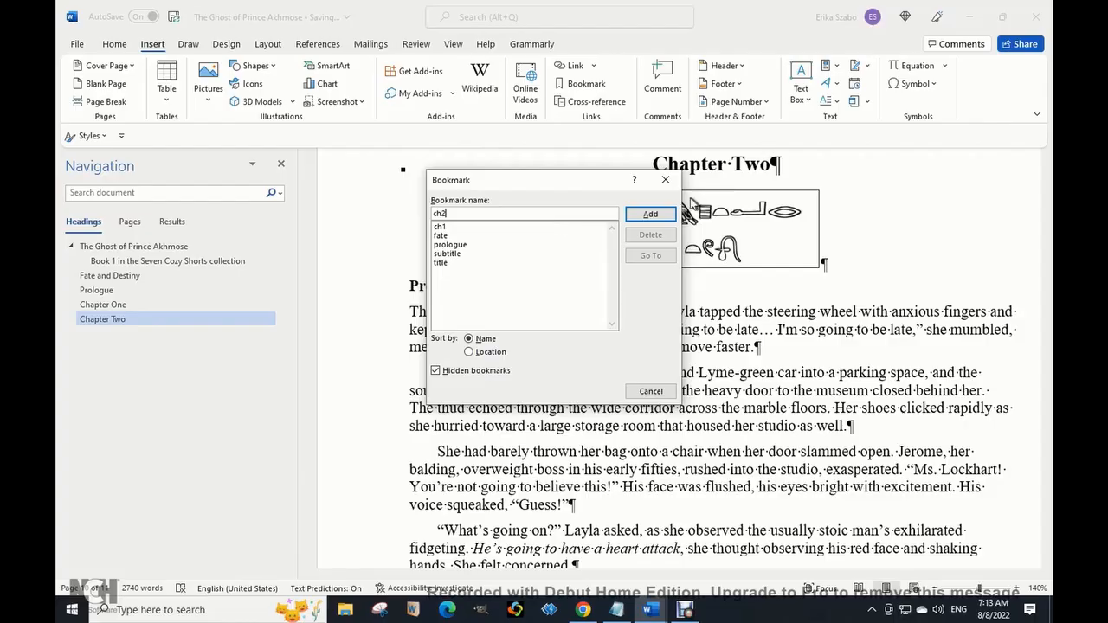
{"action": "left_click", "coordinate": [651, 216]}
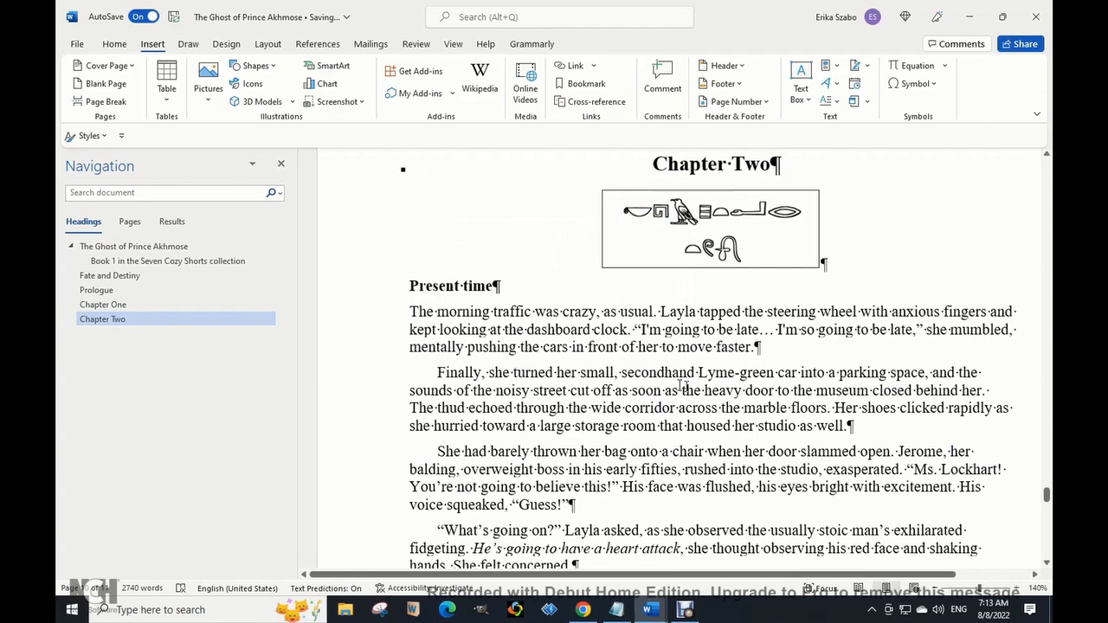
Turn off the formatting marks and place the cursor below the last entry of the table of contents
{"action": "left_click", "coordinate": [114, 44]}
{"action": "left_click", "coordinate": [537, 72]}
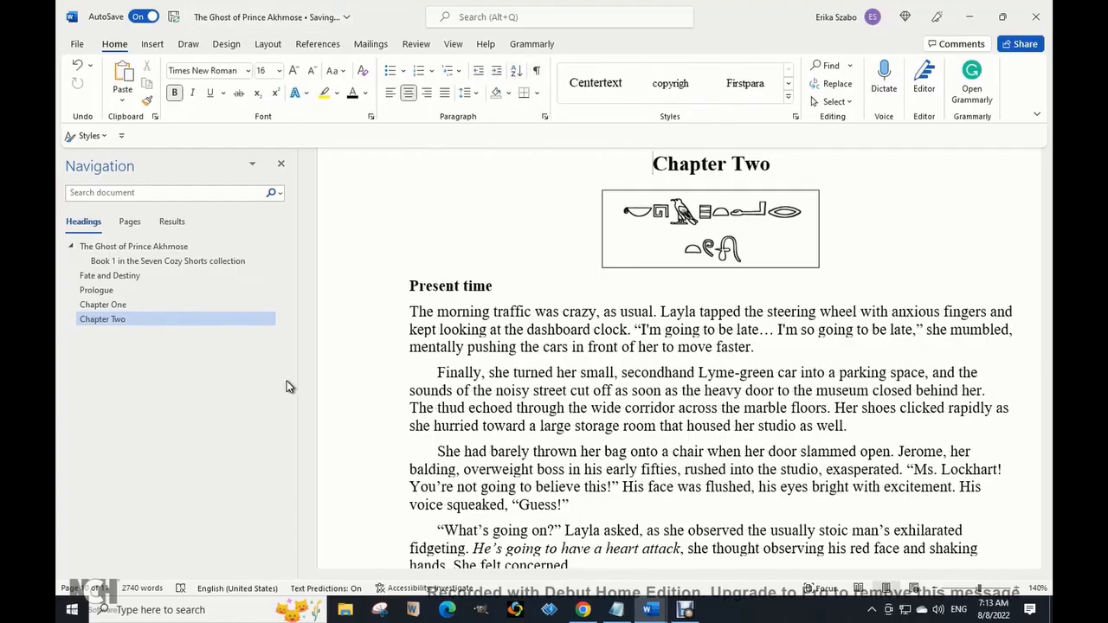
{"action": "scroll", "coordinate": [477, 396], "scroll_direction": "up", "scroll_amount": 10}
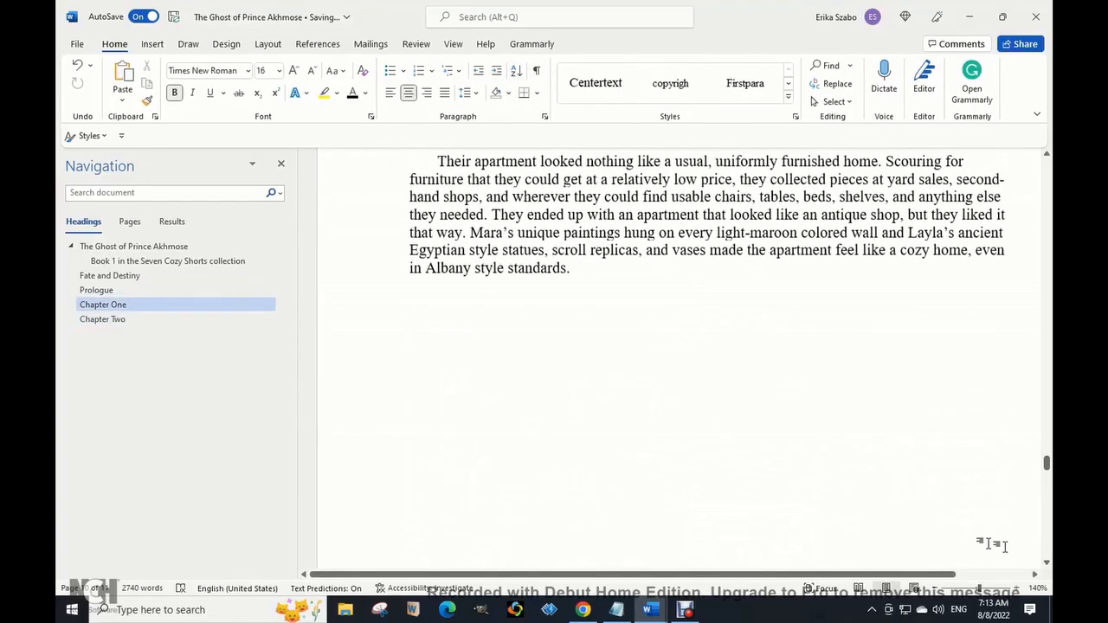
{"action": "left_click_drag", "start_coordinate": [1048, 462], "coordinate": [1048, 235]}
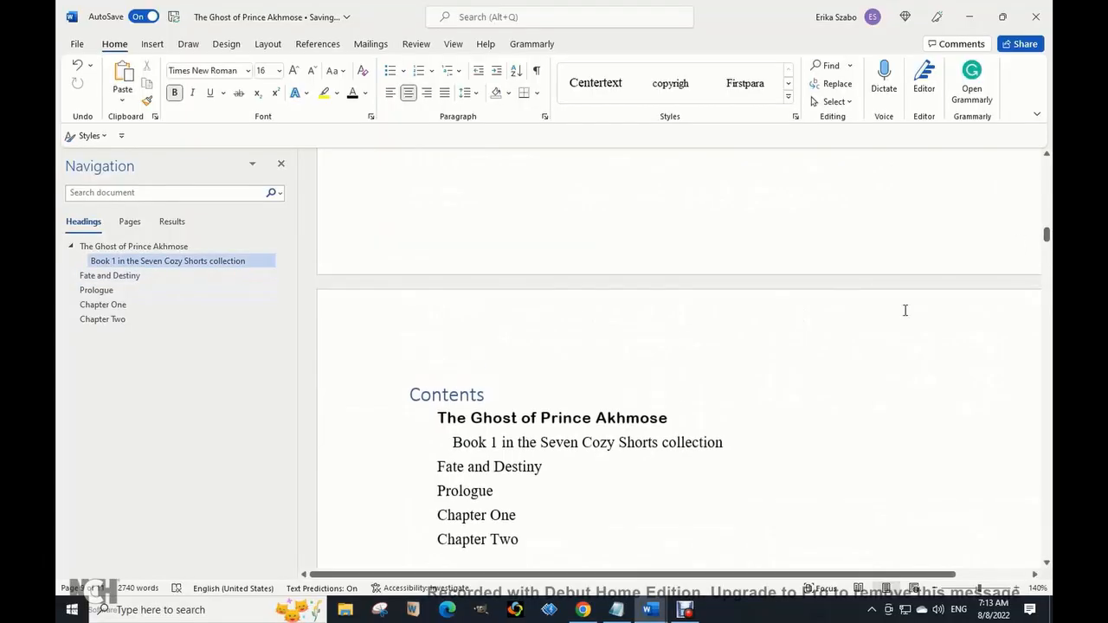
{"action": "scroll", "coordinate": [680, 355], "scroll_direction": "down", "scroll_amount": 3}
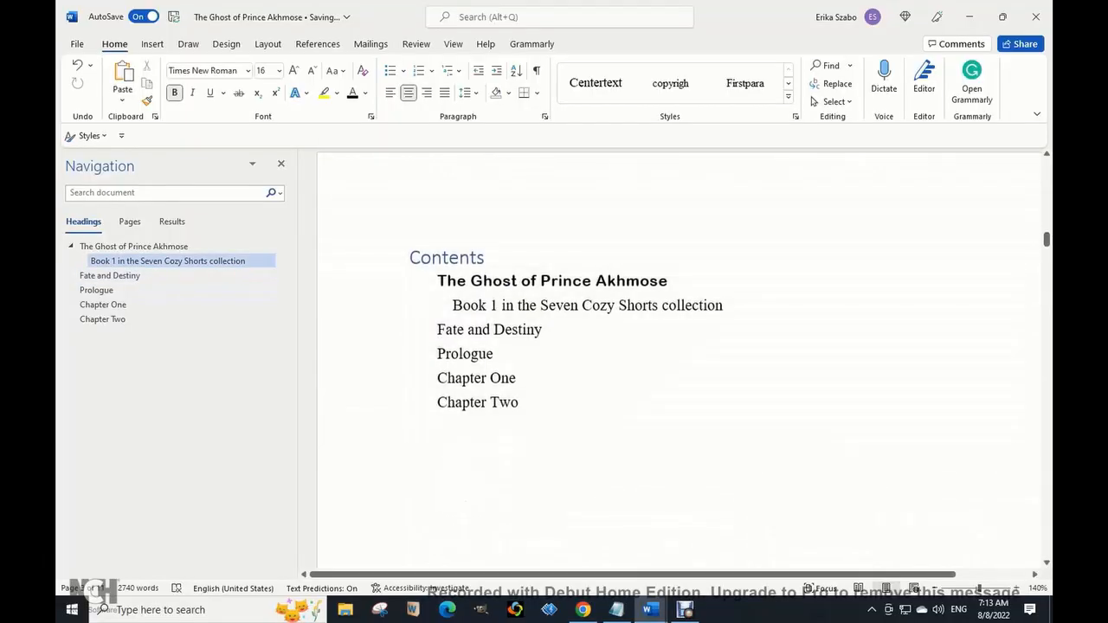
{"action": "left_click", "coordinate": [869, 447]}
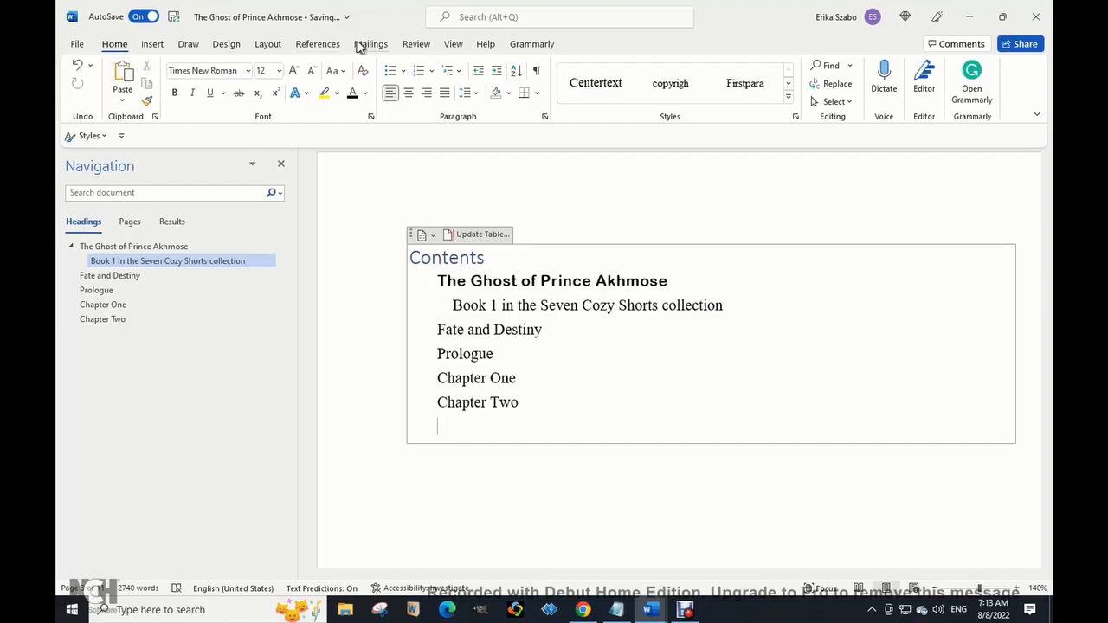
{"action": "left_click", "coordinate": [414, 43]}
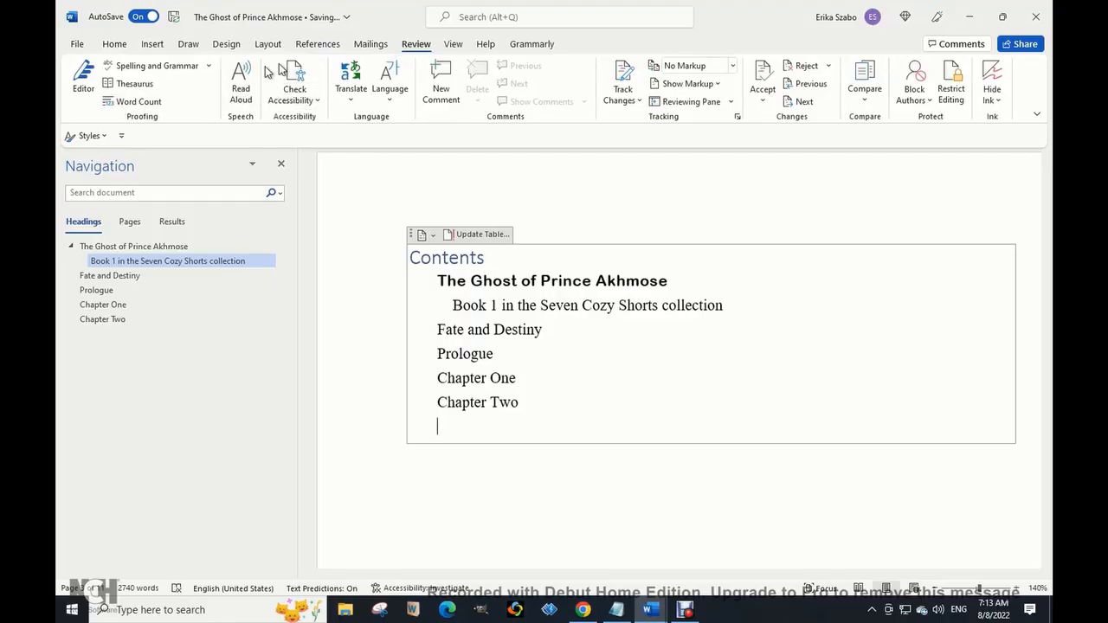
{"action": "left_click", "coordinate": [327, 47]}
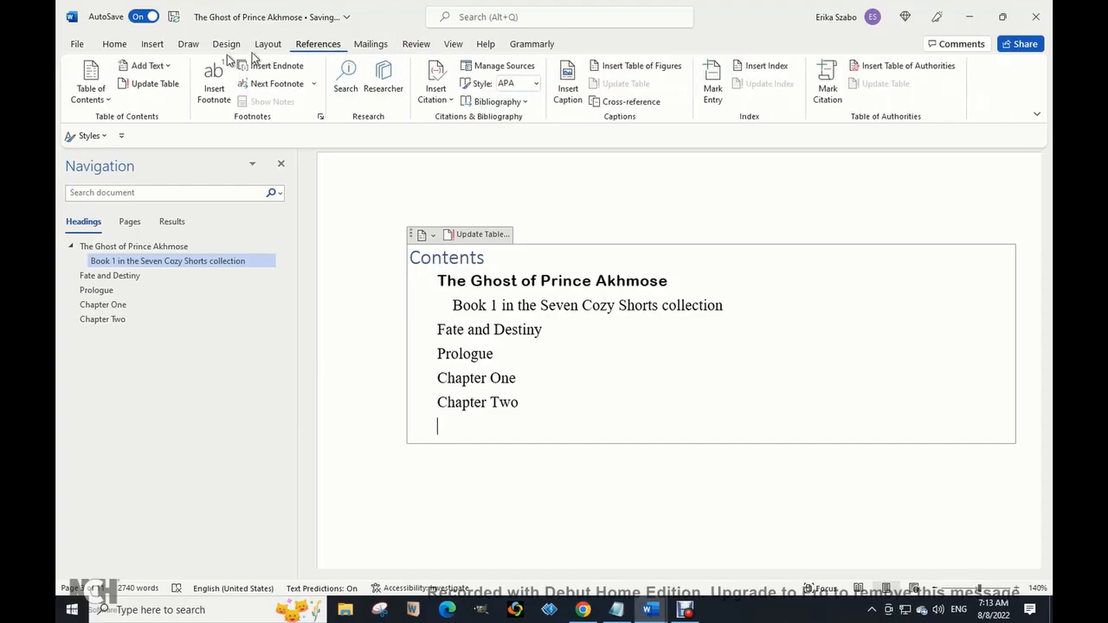
{"action": "left_click", "coordinate": [167, 87]}
{"action": "left_click", "coordinate": [160, 85]}
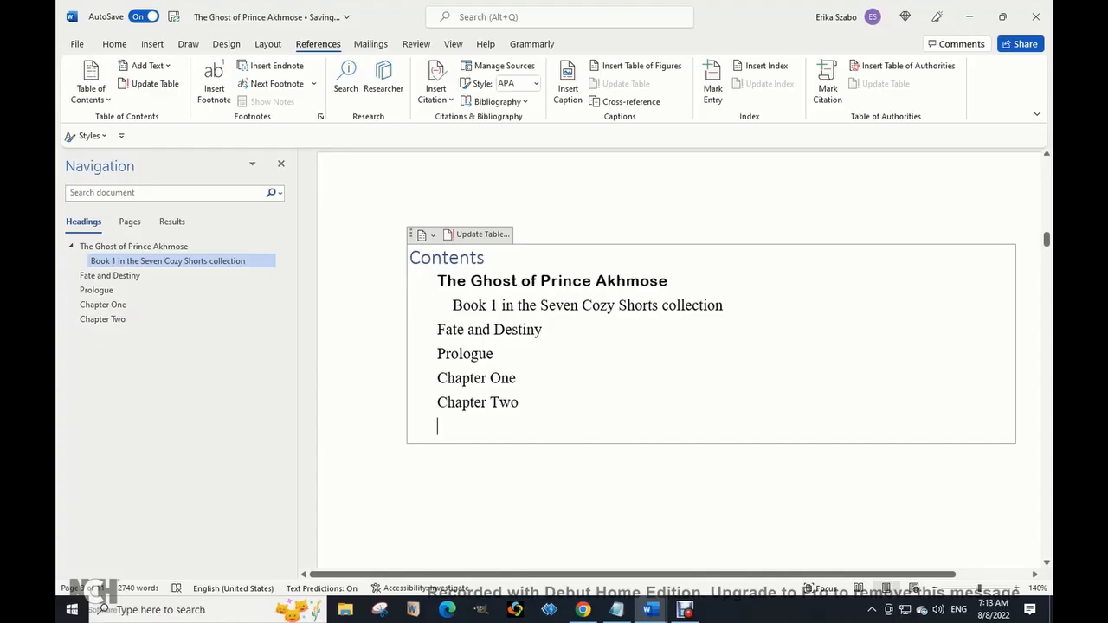
{"action": "left_click", "coordinate": [114, 44]}
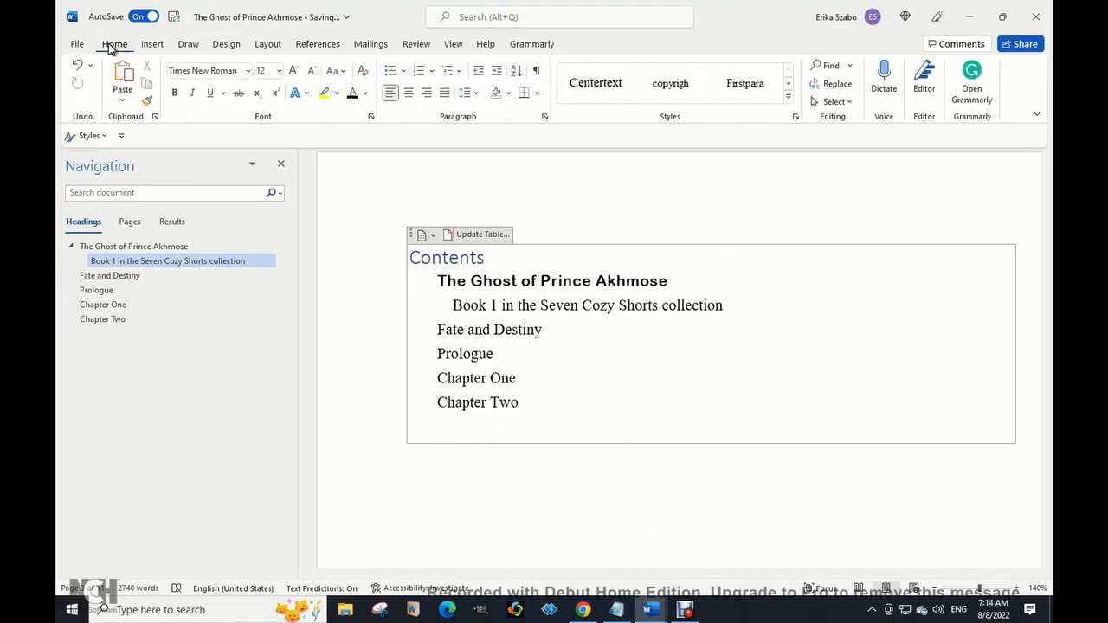
List the document's bookmarks including the hidden ones and delete the hidden bookmark _Hlk52521214
{"action": "left_click", "coordinate": [152, 44]}
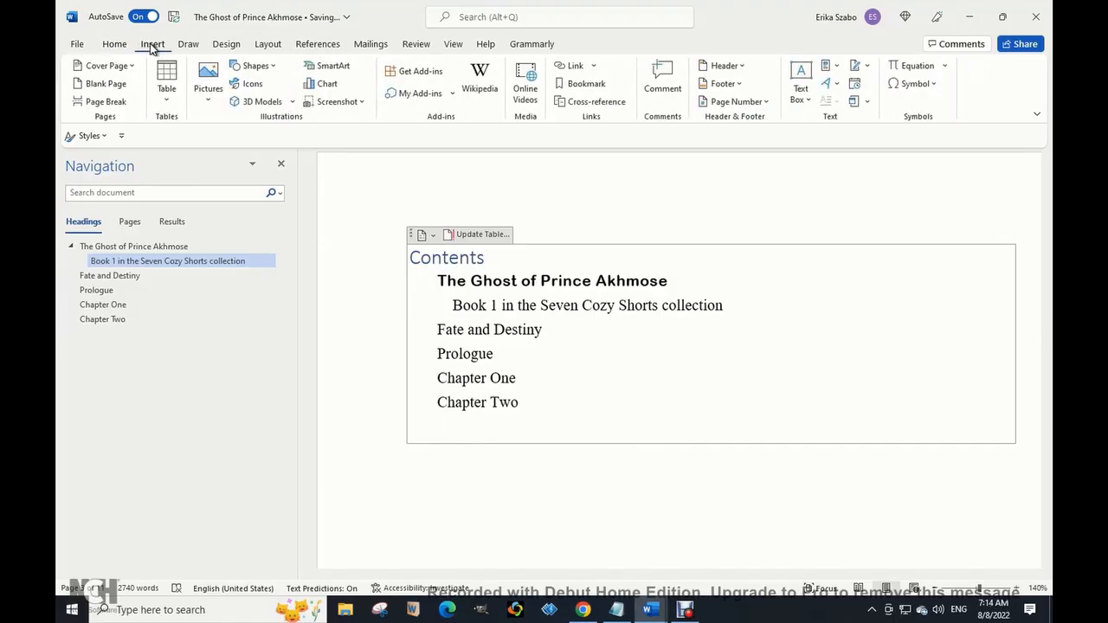
{"action": "left_click", "coordinate": [586, 84]}
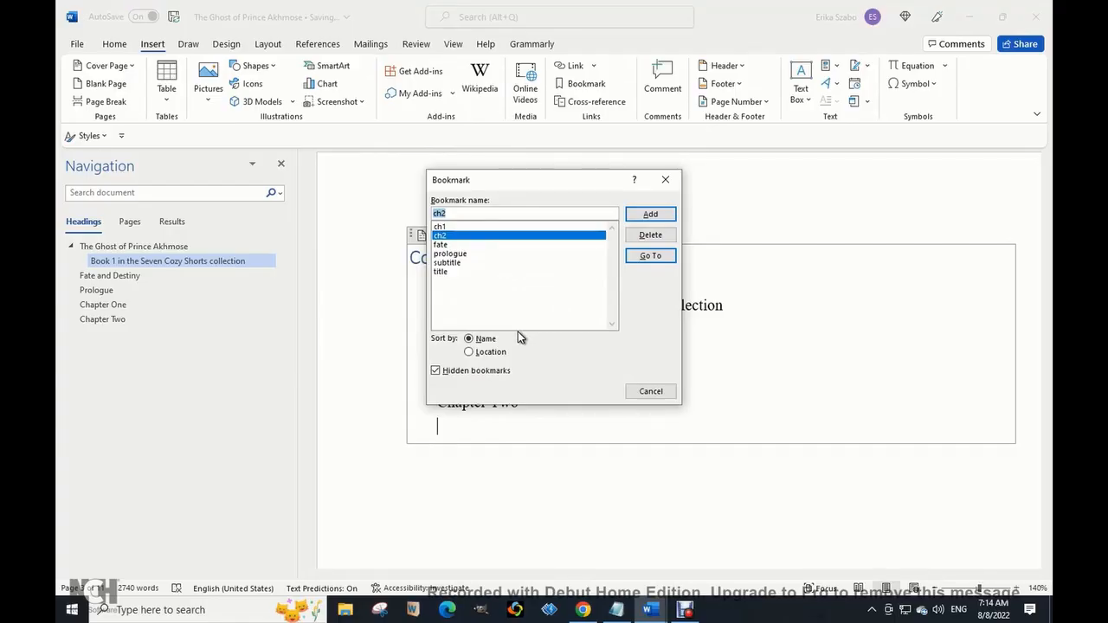
{"action": "left_click", "coordinate": [435, 371]}
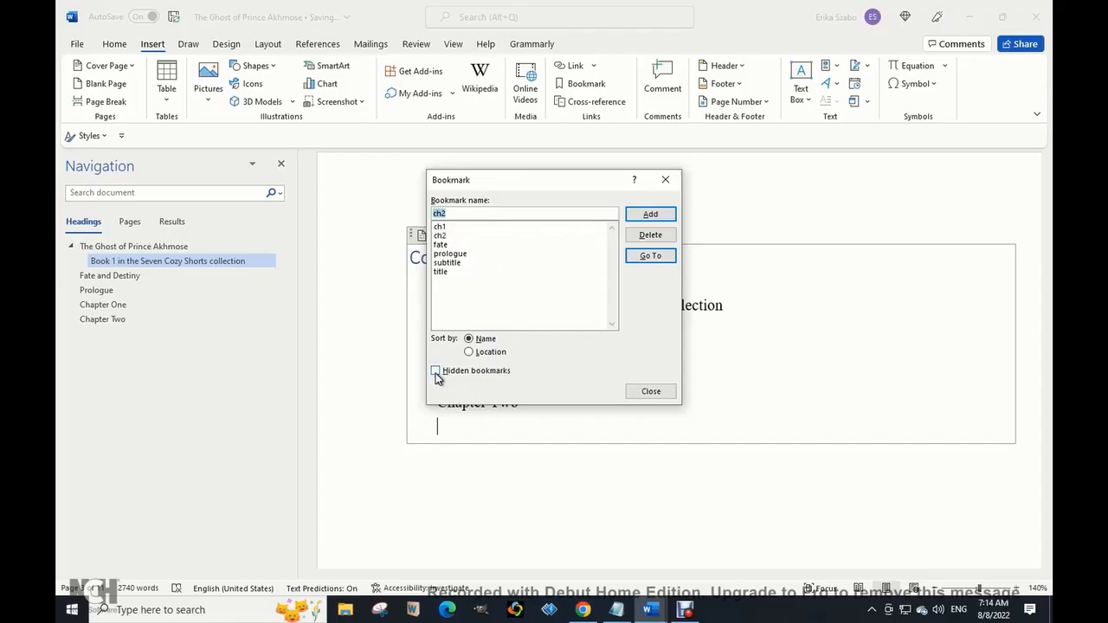
{"action": "left_click", "coordinate": [435, 371]}
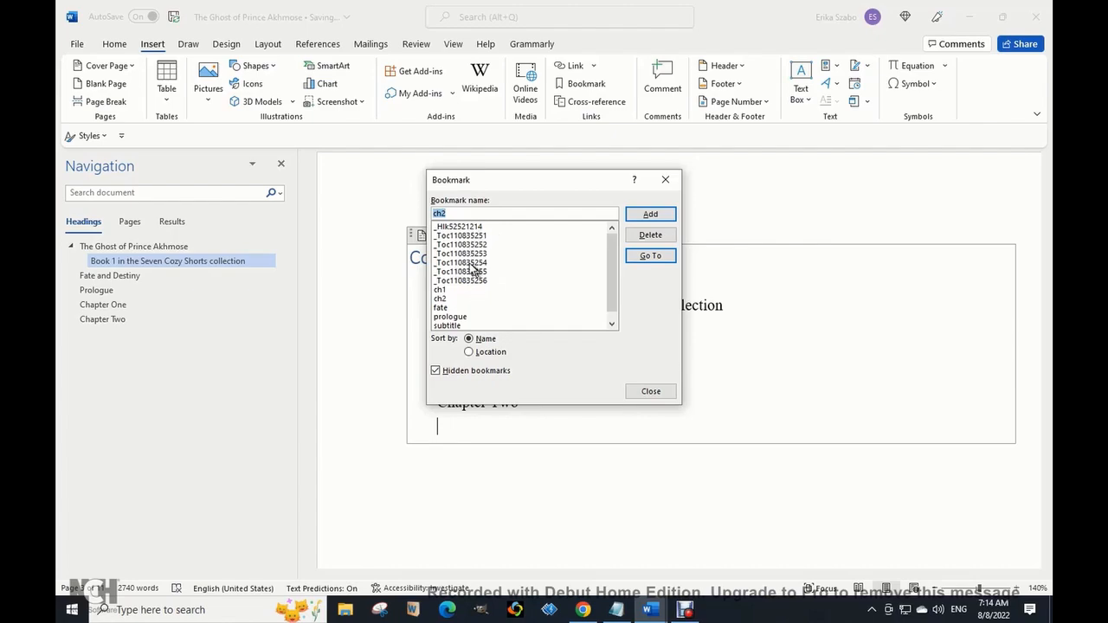
{"action": "left_click", "coordinate": [457, 228]}
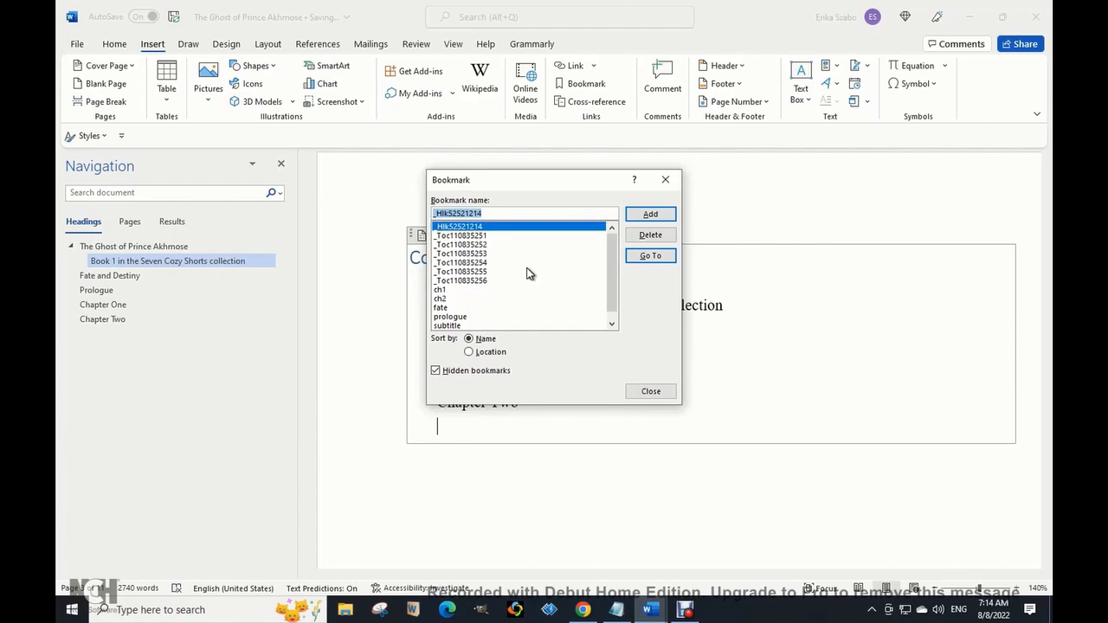
{"action": "left_click", "coordinate": [651, 237]}
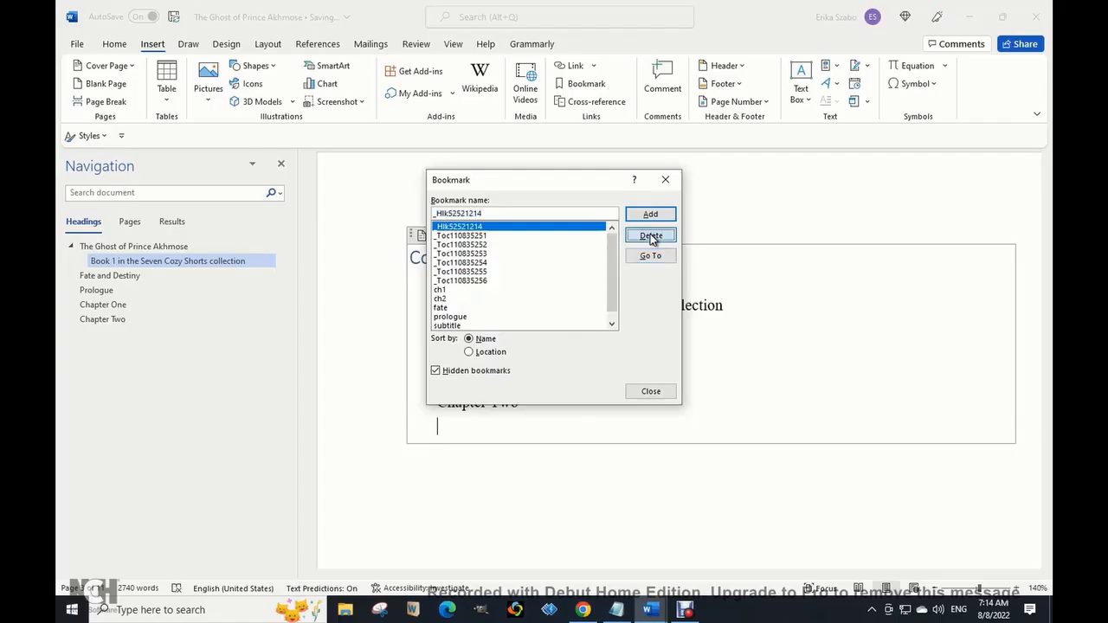
Delete the hidden bookmarks _Toc110835251 through _Toc110835256 and close the bookmark list
{"action": "left_click", "coordinate": [475, 226]}
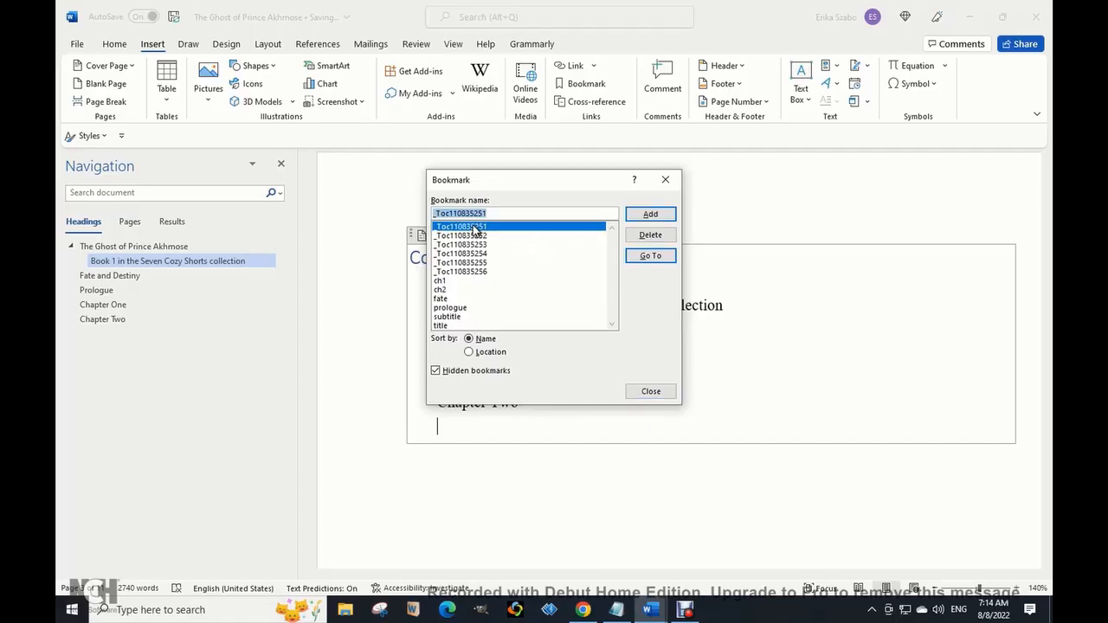
{"action": "left_click", "coordinate": [650, 236]}
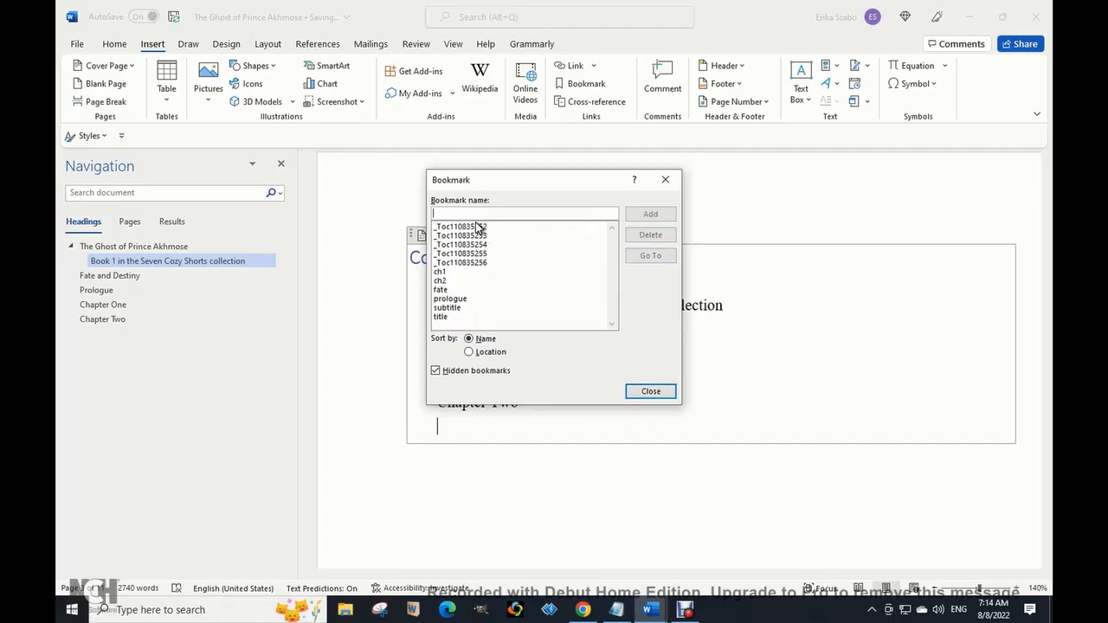
{"action": "left_click", "coordinate": [477, 227]}
{"action": "left_click", "coordinate": [651, 235]}
{"action": "left_click", "coordinate": [476, 227]}
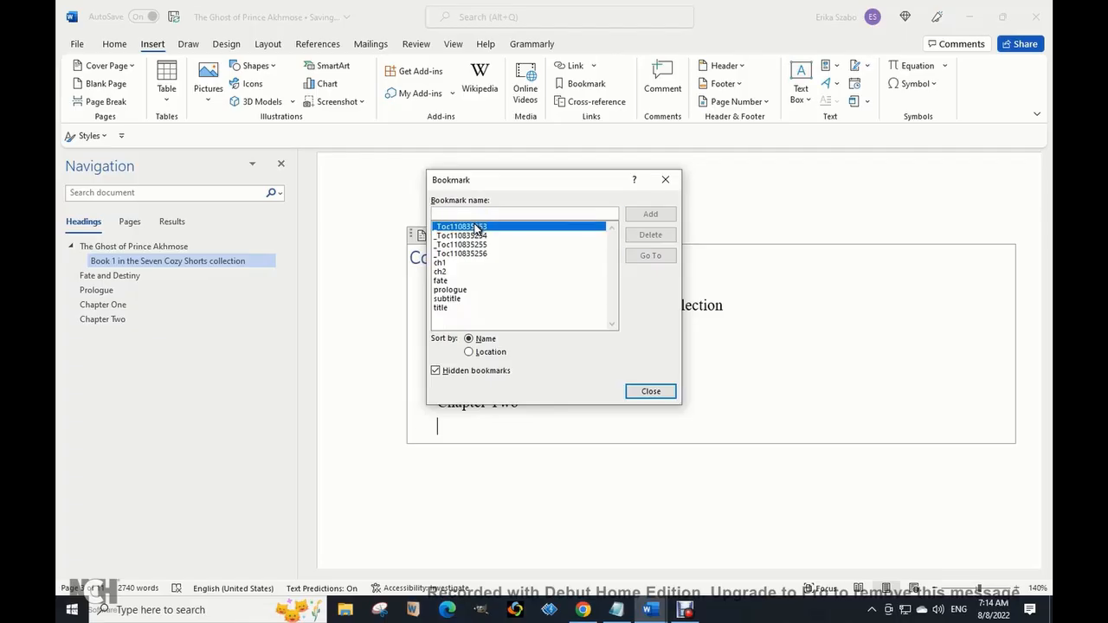
{"action": "left_click", "coordinate": [651, 235]}
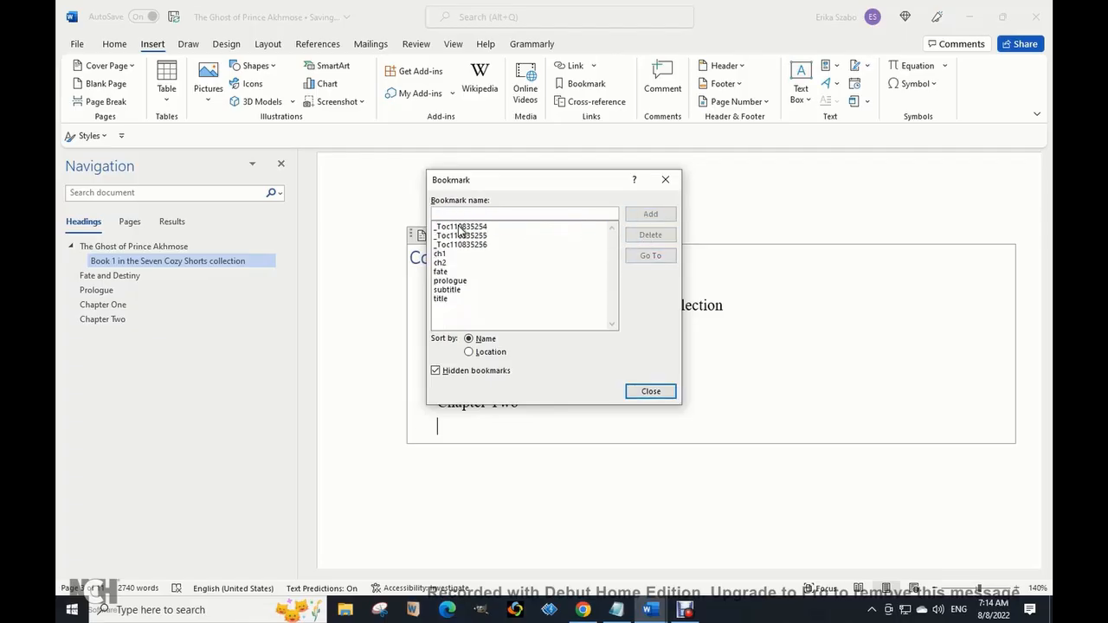
{"action": "left_click", "coordinate": [460, 228]}
{"action": "left_click", "coordinate": [649, 236]}
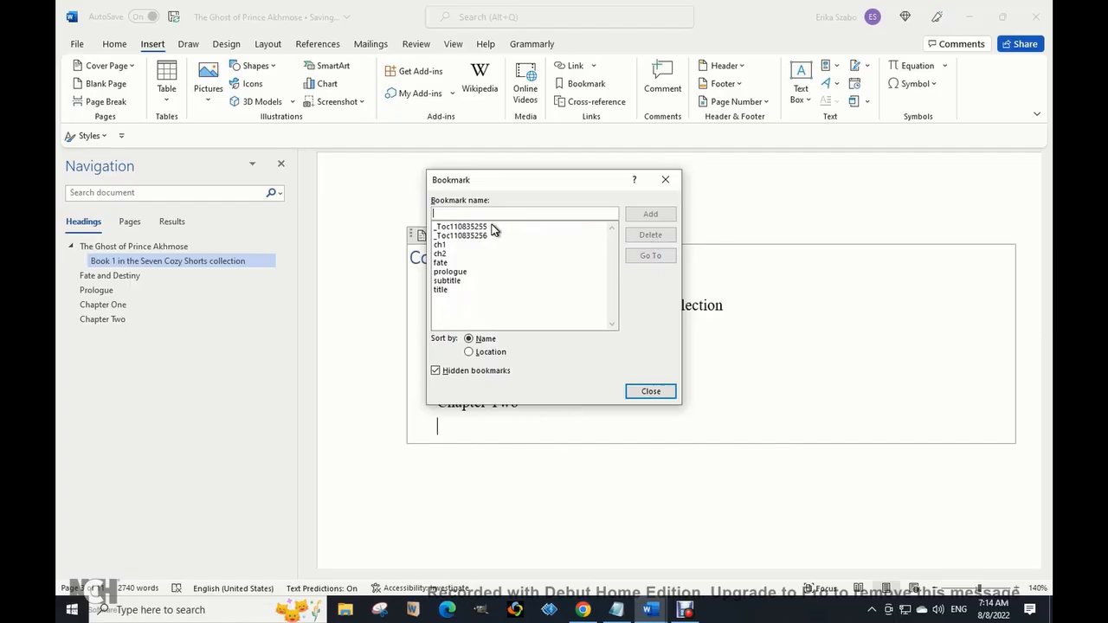
{"action": "left_click", "coordinate": [493, 227]}
{"action": "left_click", "coordinate": [650, 236]}
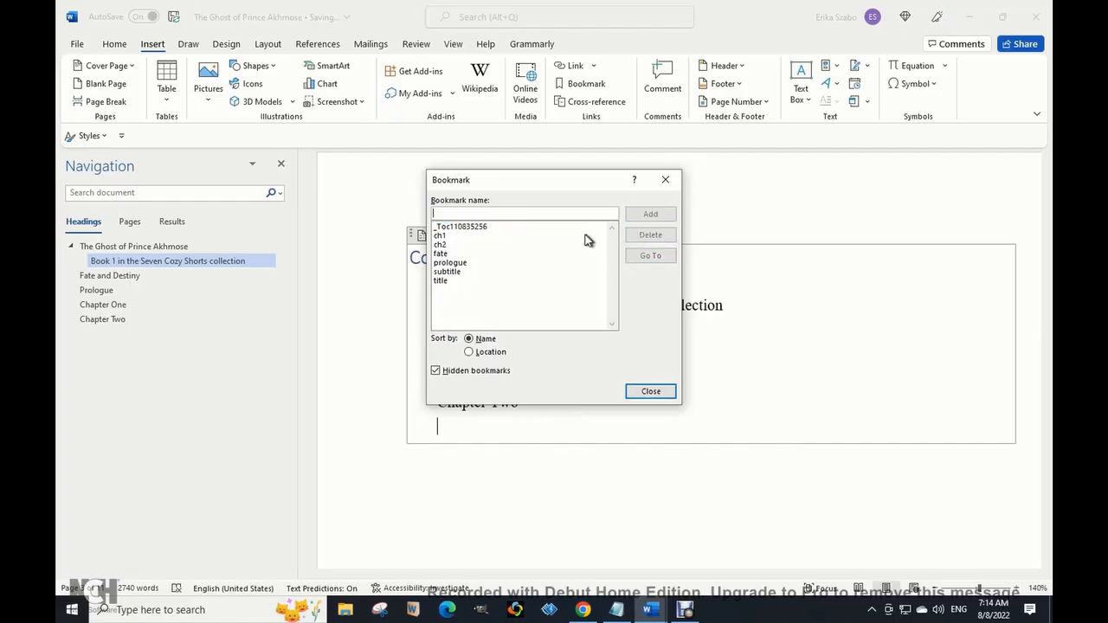
{"action": "left_click", "coordinate": [484, 227]}
{"action": "left_click", "coordinate": [646, 235]}
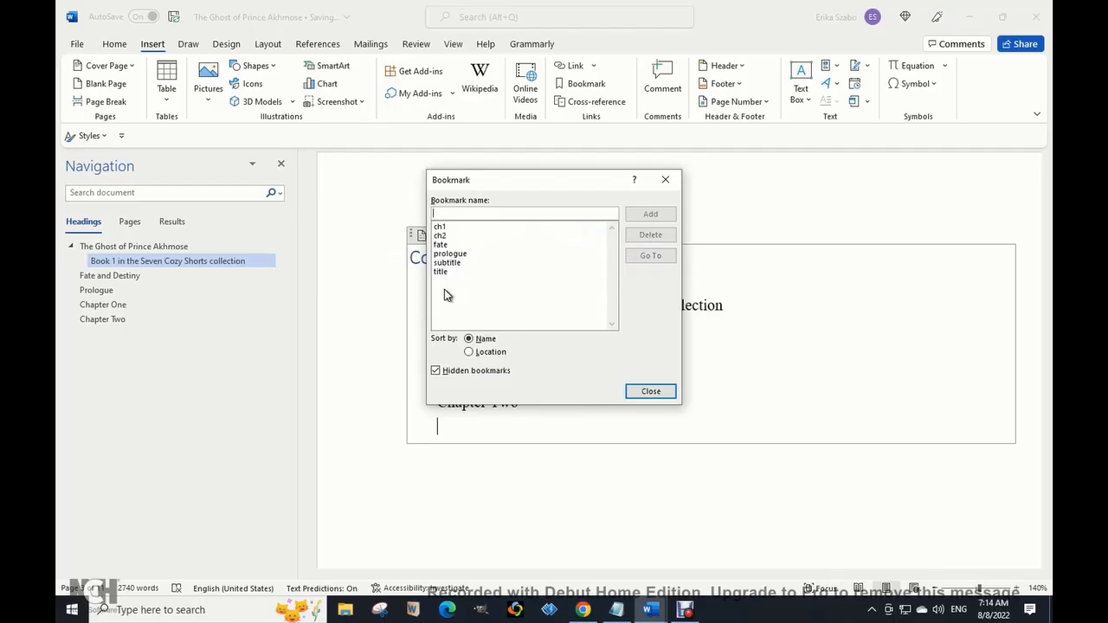
{"action": "left_click", "coordinate": [650, 392]}
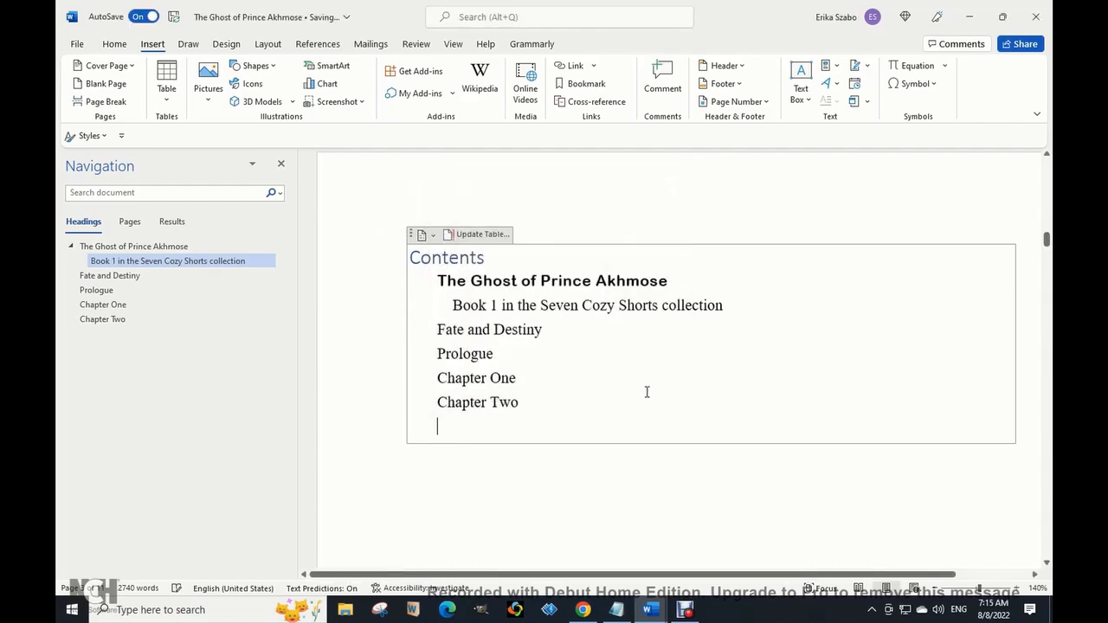
Set the document zoom to 100% and hide the heading navigation
{"action": "left_click", "coordinate": [114, 44]}
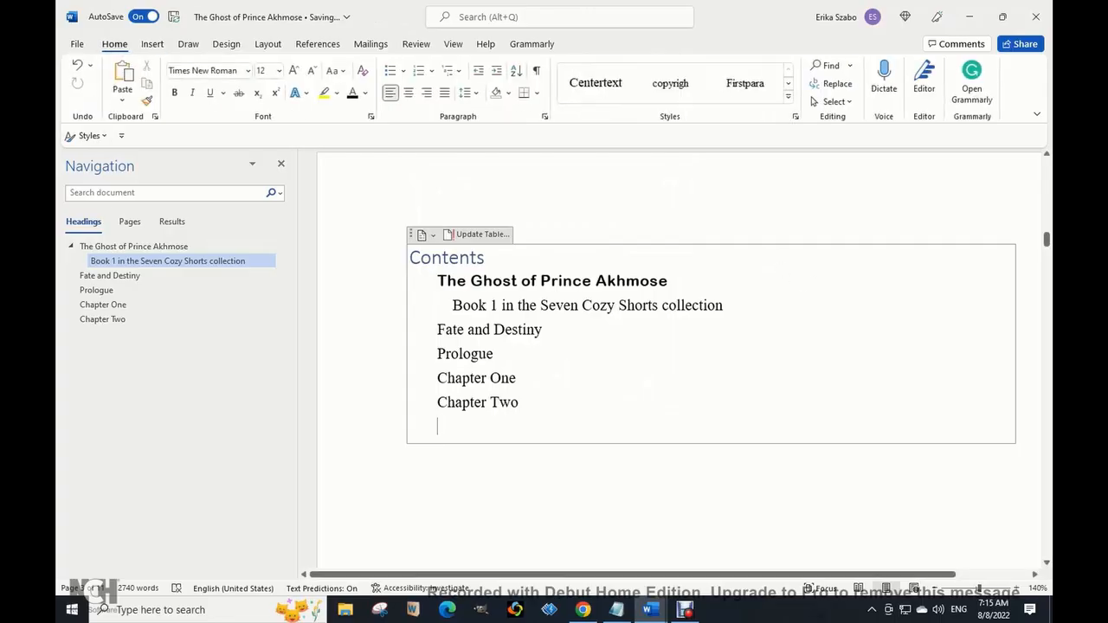
{"action": "left_click", "coordinate": [449, 47]}
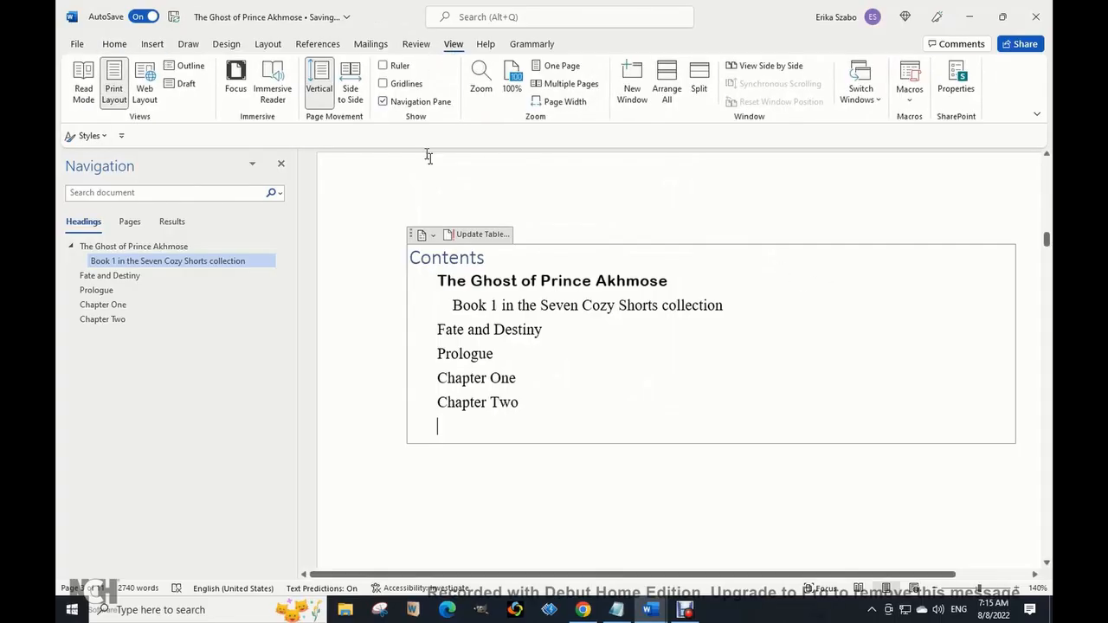
{"action": "left_click", "coordinate": [512, 78]}
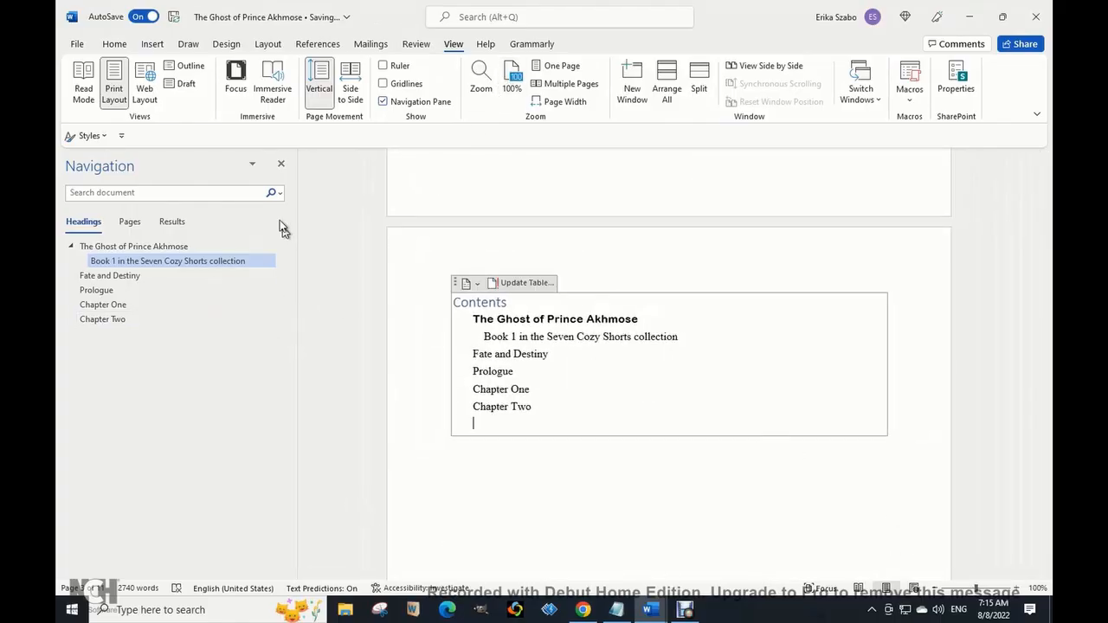
{"action": "left_click", "coordinate": [281, 164]}
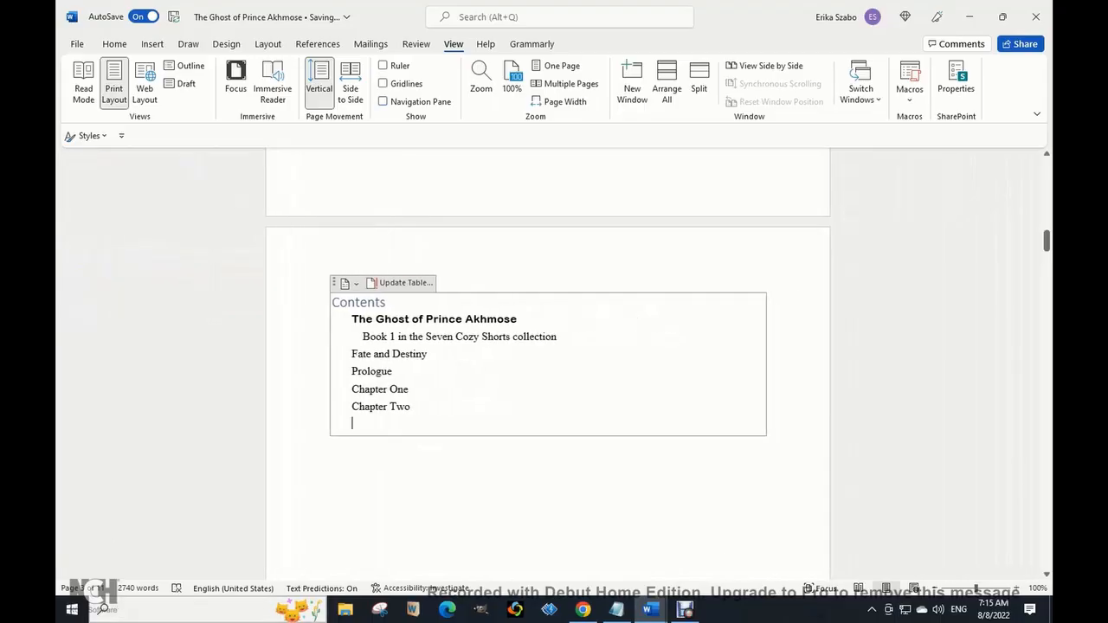
Review the formatted manuscript from the title page through the copyright page, contents and poem to the Prologue
{"action": "left_click_drag", "start_coordinate": [1047, 251], "coordinate": [1048, 168]}
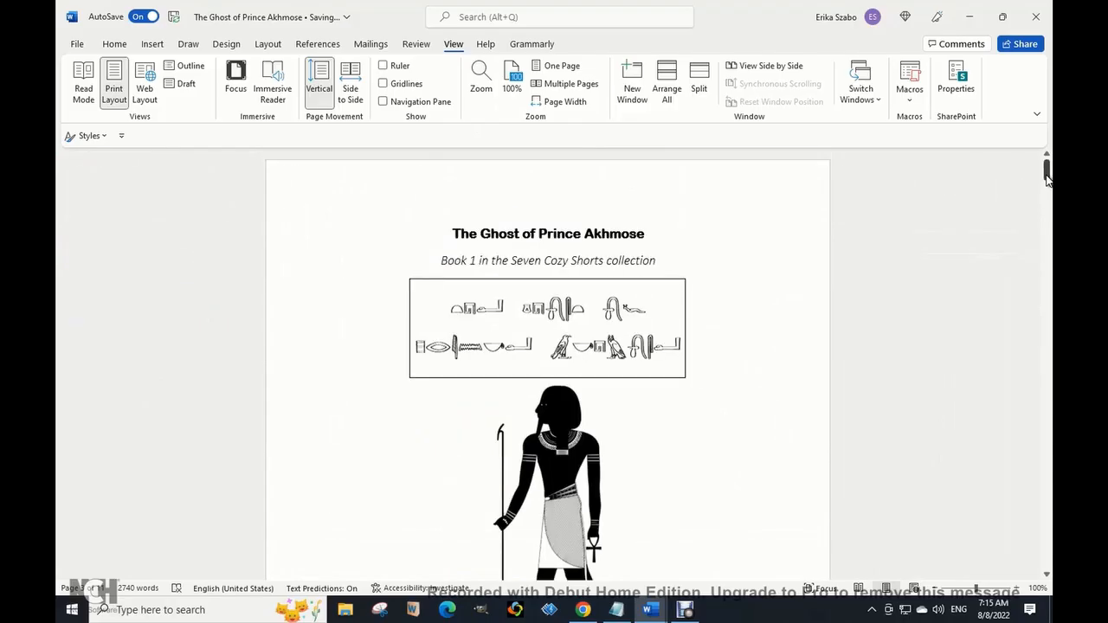
{"action": "scroll", "coordinate": [548, 364], "scroll_direction": "down", "scroll_amount": 5}
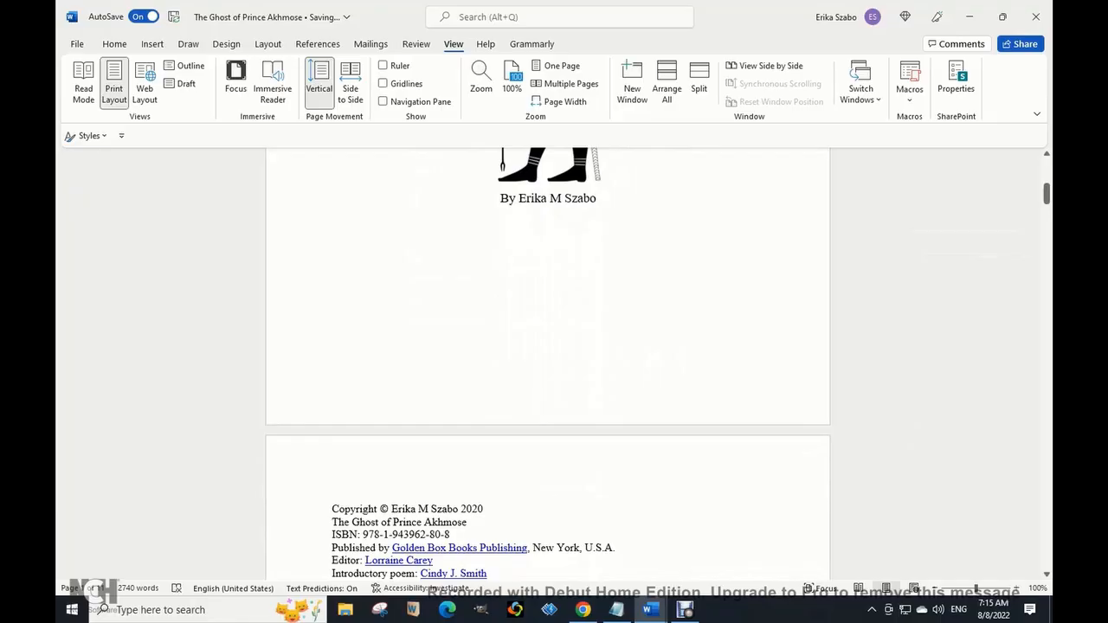
{"action": "scroll", "coordinate": [725, 540], "scroll_direction": "down", "scroll_amount": 6}
{"action": "scroll", "coordinate": [725, 540], "scroll_direction": "down", "scroll_amount": 6}
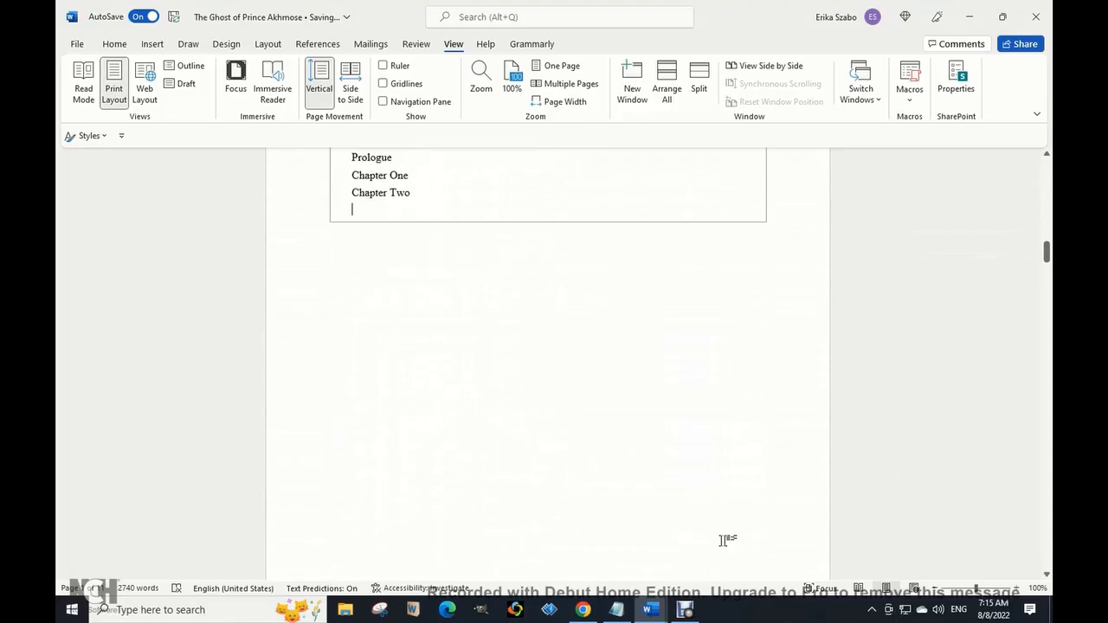
{"action": "scroll", "coordinate": [724, 540], "scroll_direction": "up", "scroll_amount": 3}
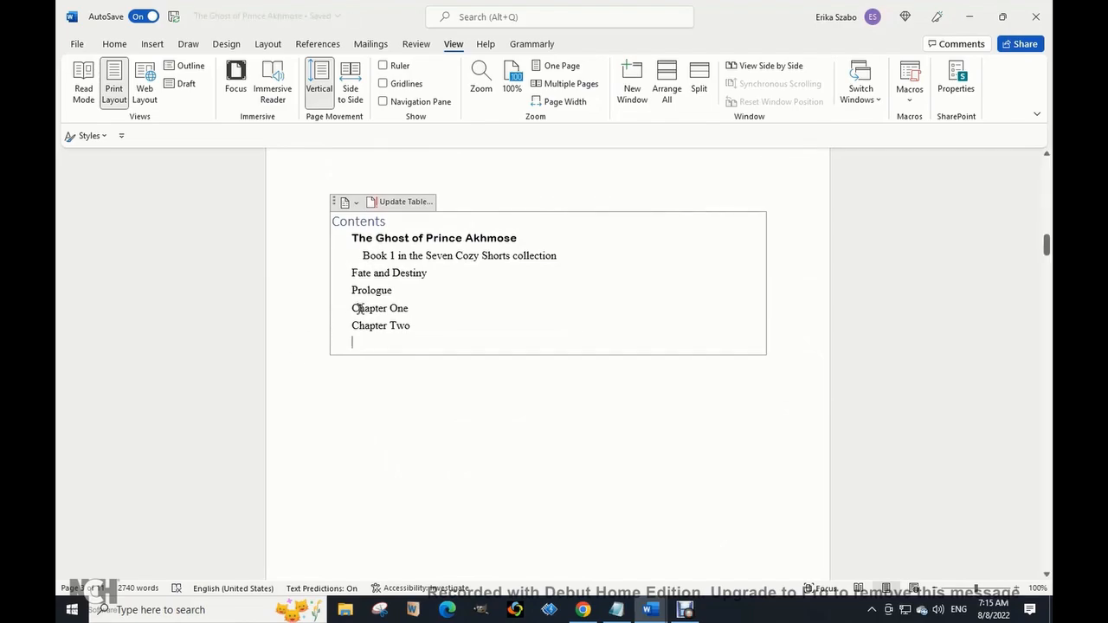
{"action": "scroll", "coordinate": [373, 425], "scroll_direction": "down", "scroll_amount": 10}
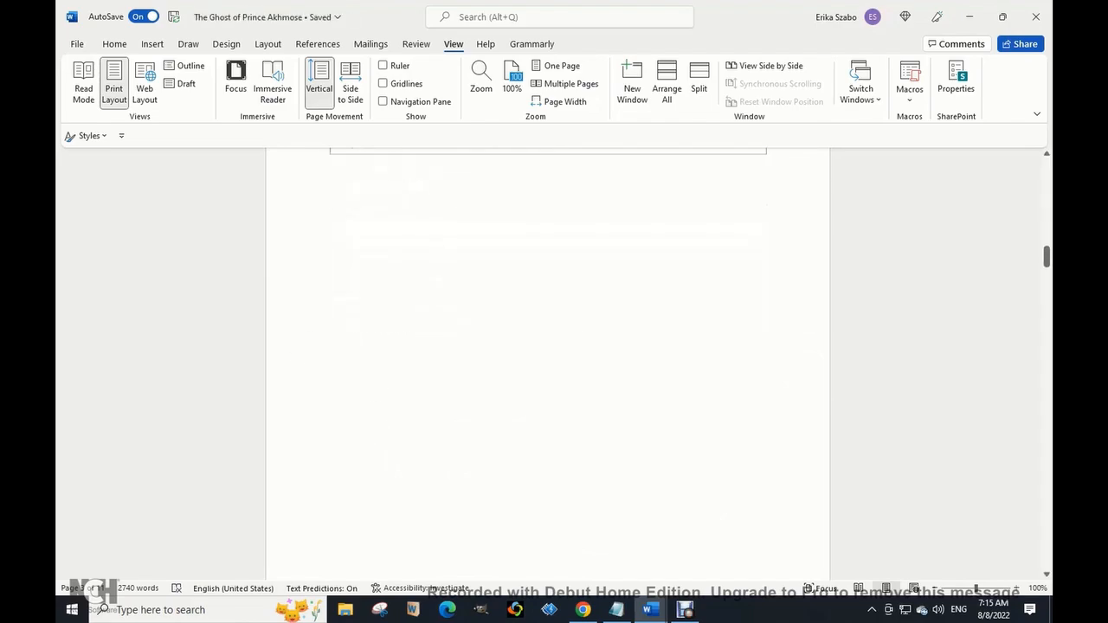
{"action": "scroll", "coordinate": [374, 425], "scroll_direction": "down", "scroll_amount": 12}
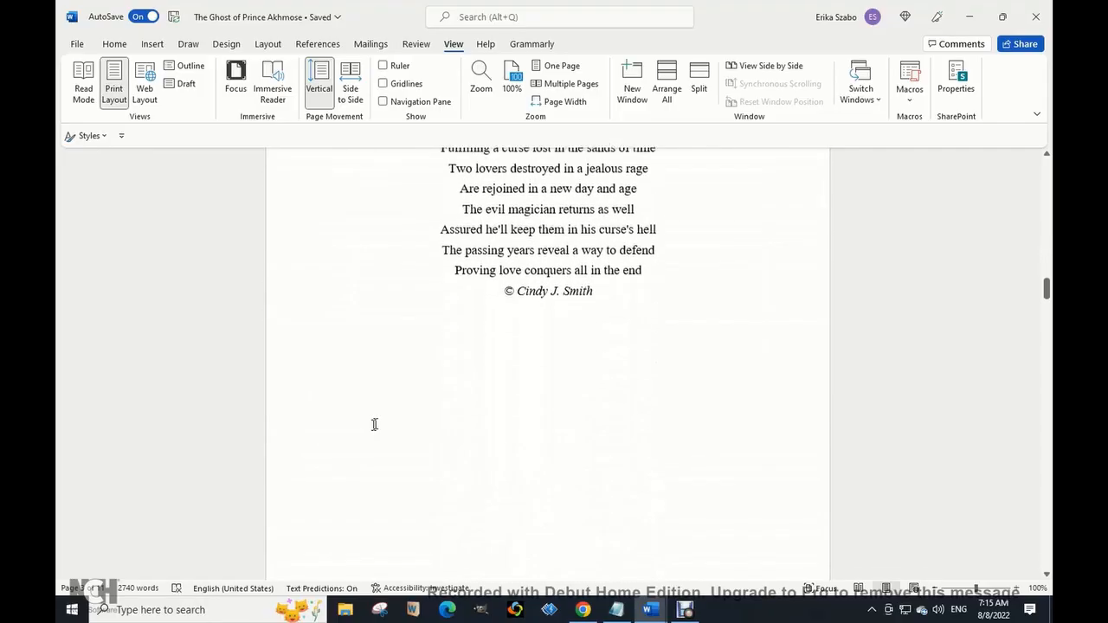
{"action": "scroll", "coordinate": [373, 425], "scroll_direction": "down", "scroll_amount": 10}
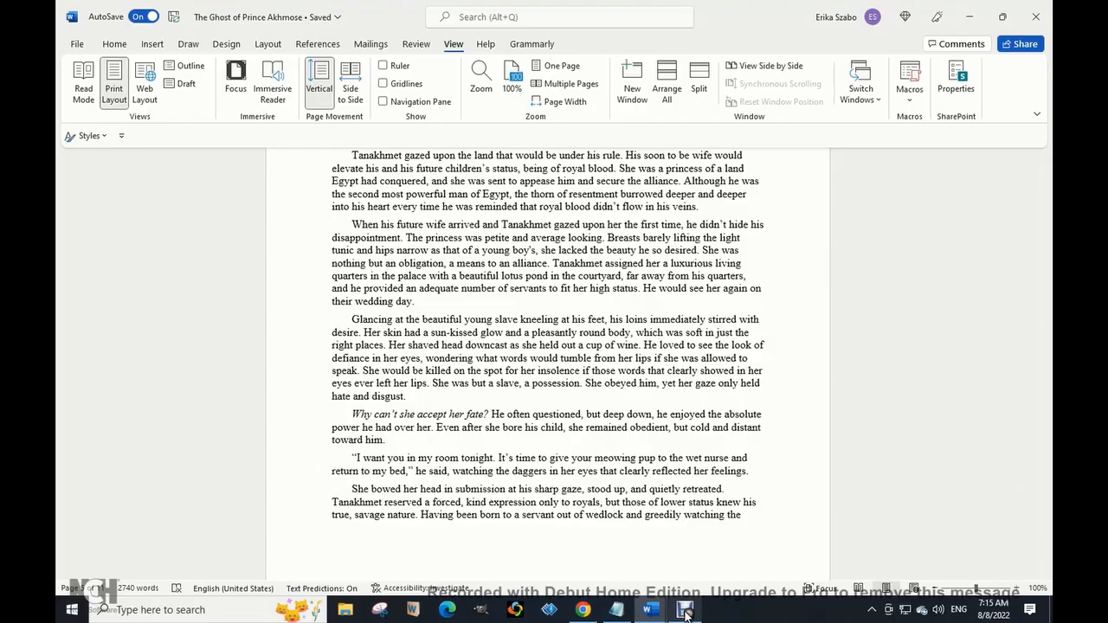
{"action": "mouse_move", "coordinate": [687, 612]}
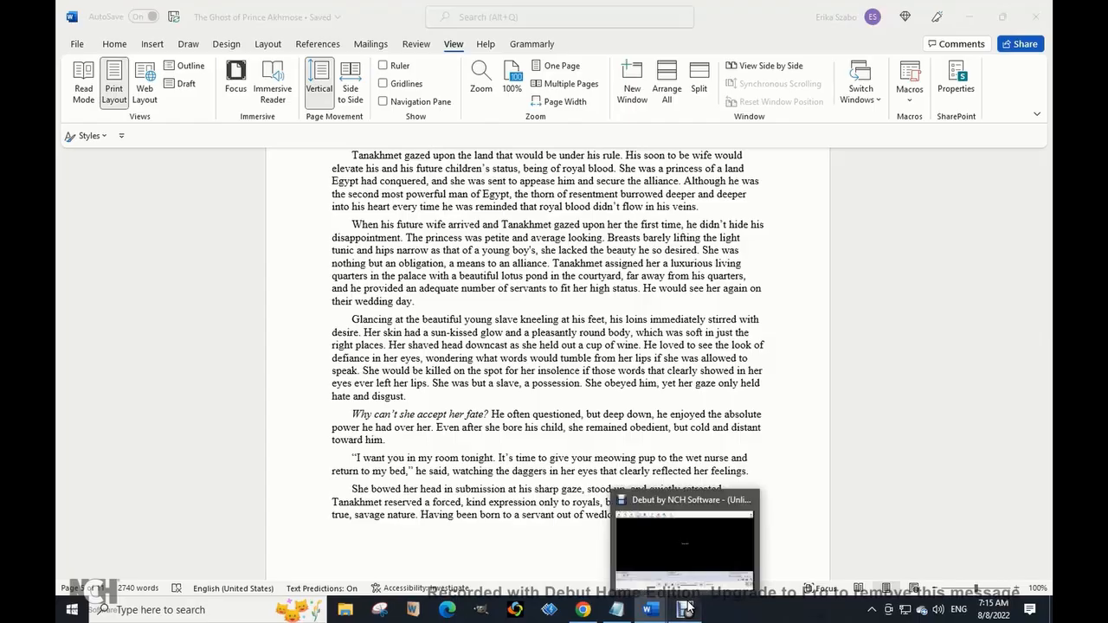
{"action": "left_click", "coordinate": [659, 572]}
{"action": "left_click", "coordinate": [470, 552]}
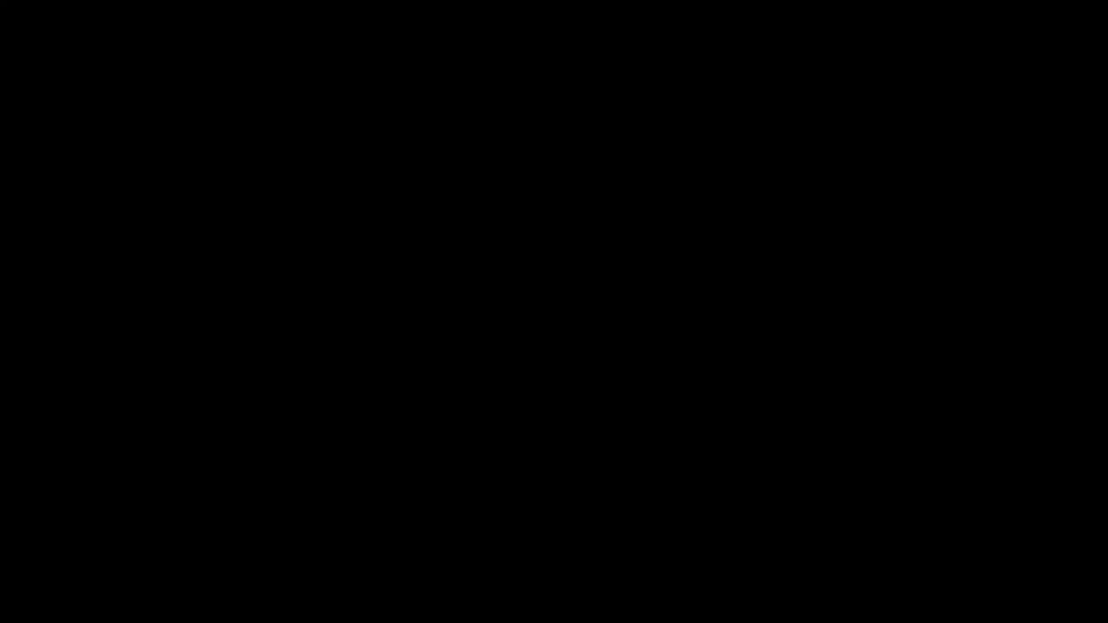